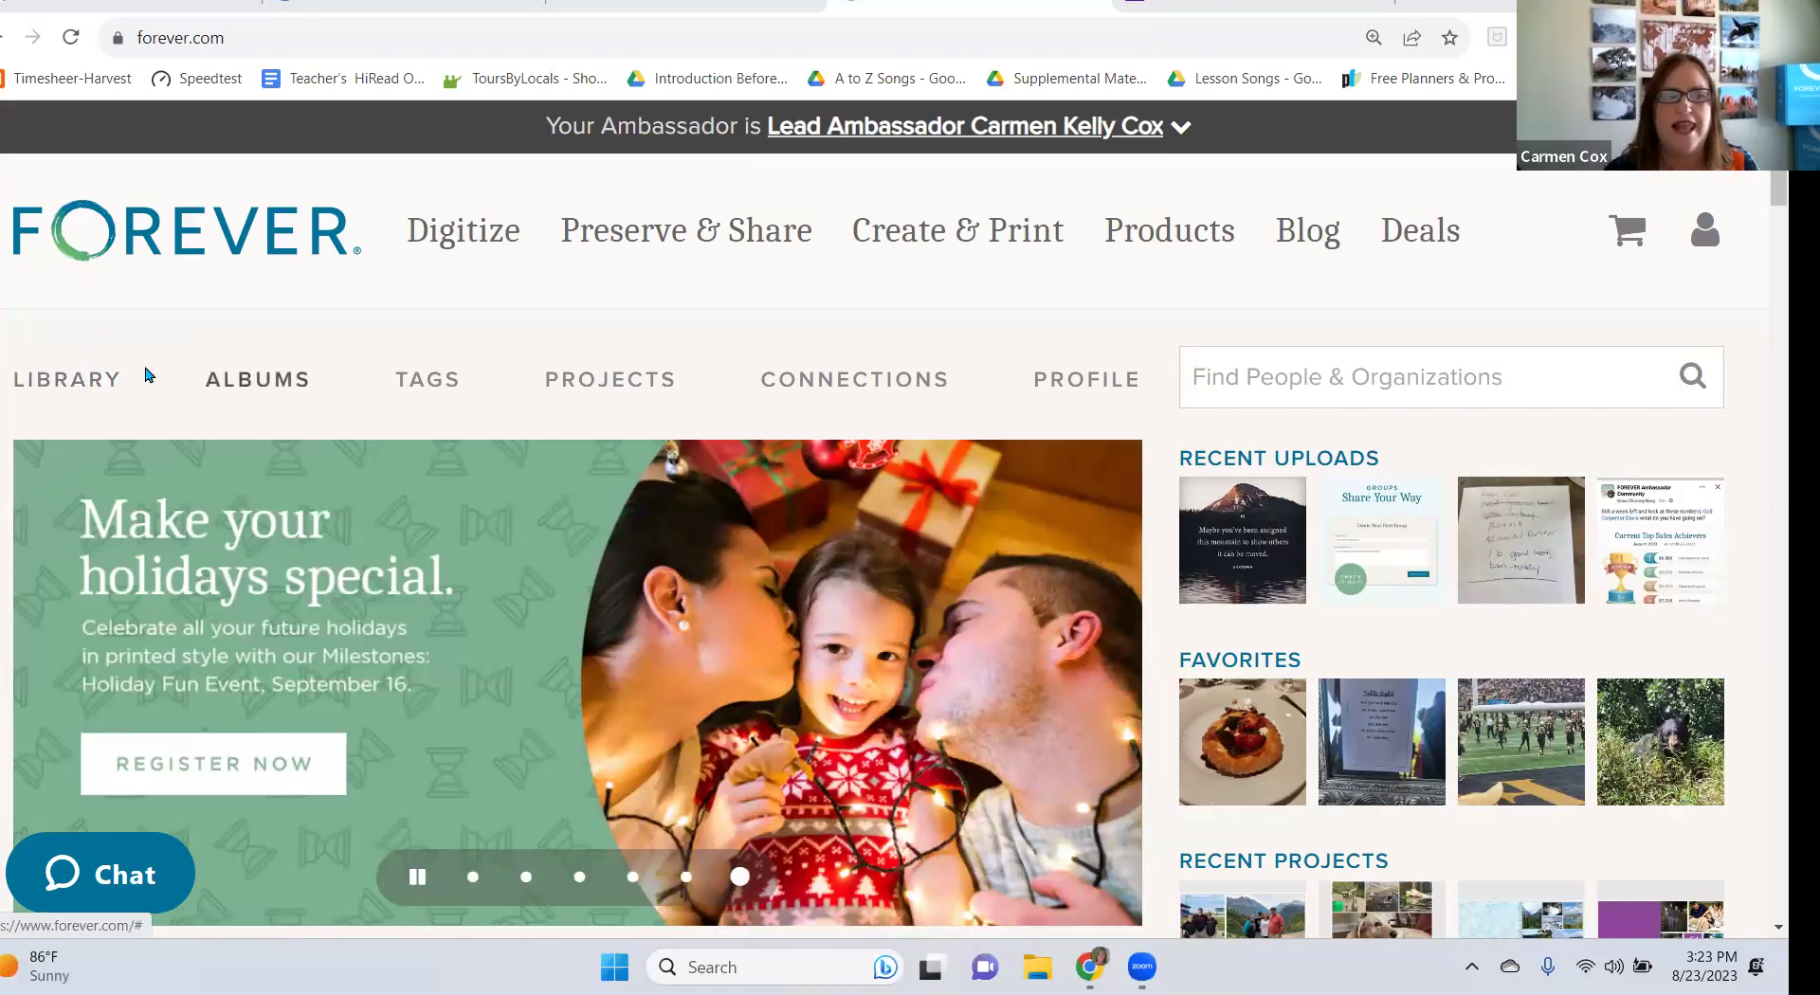
pyautogui.click(84, 389)
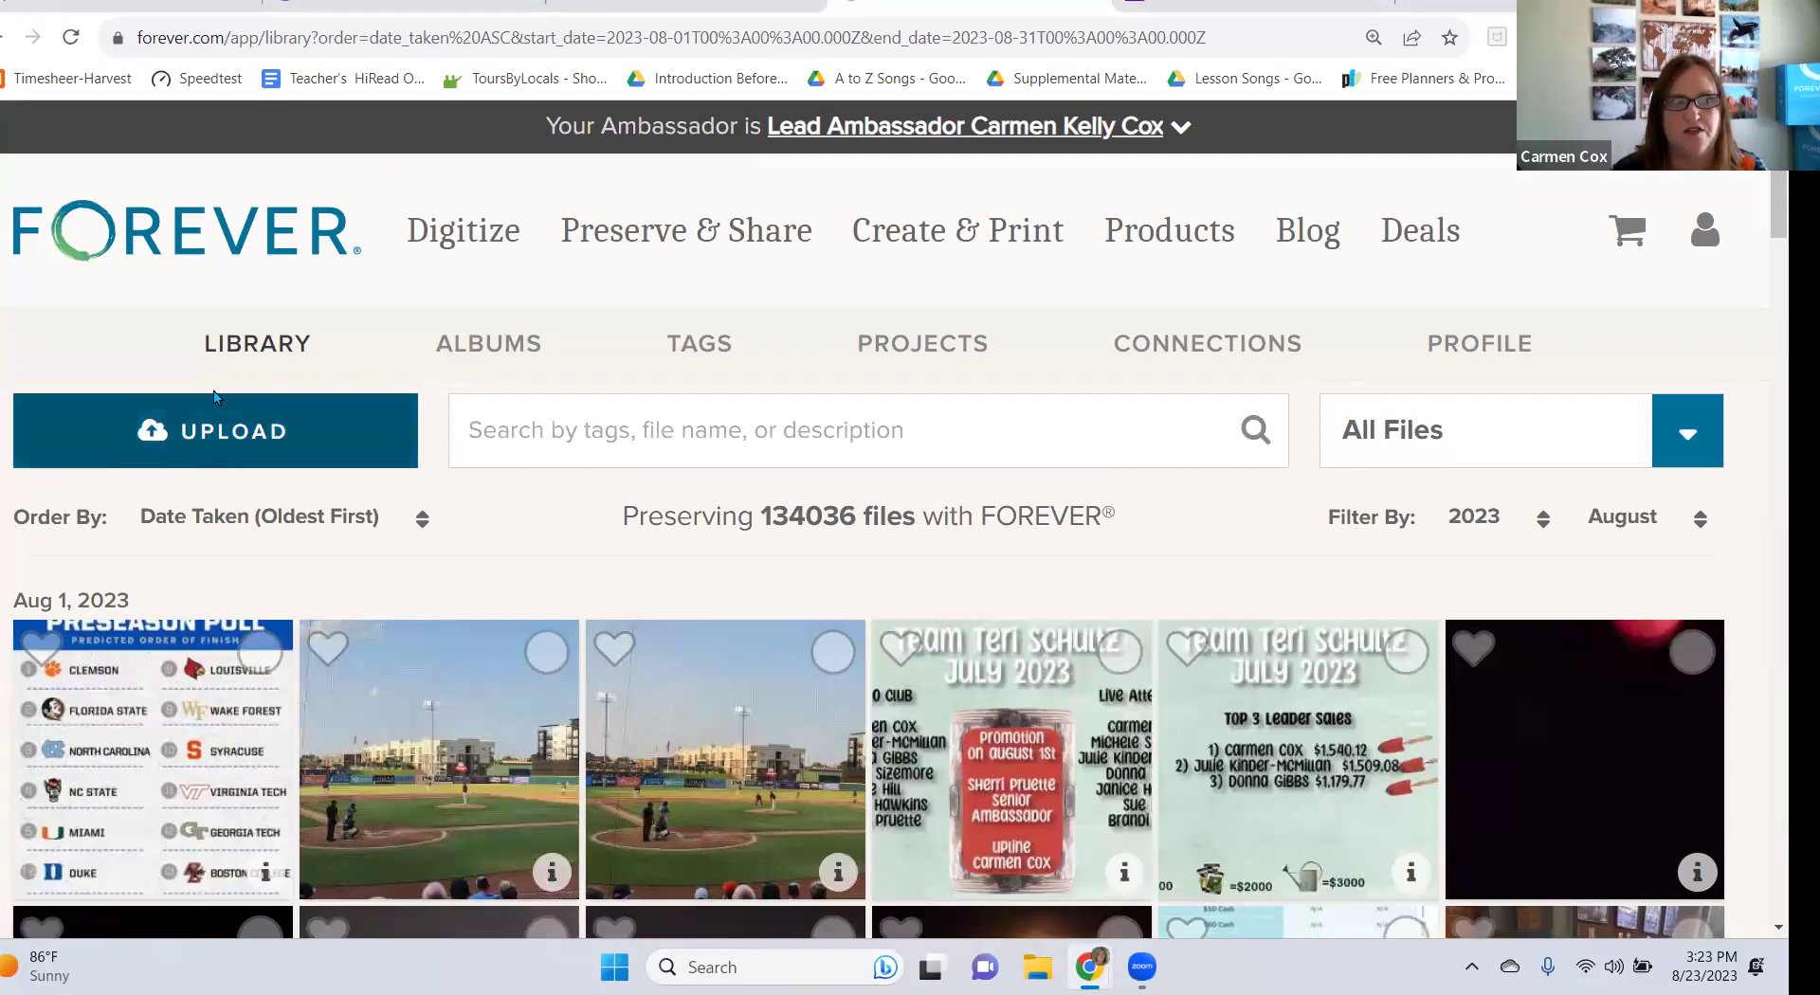
pyautogui.click(189, 434)
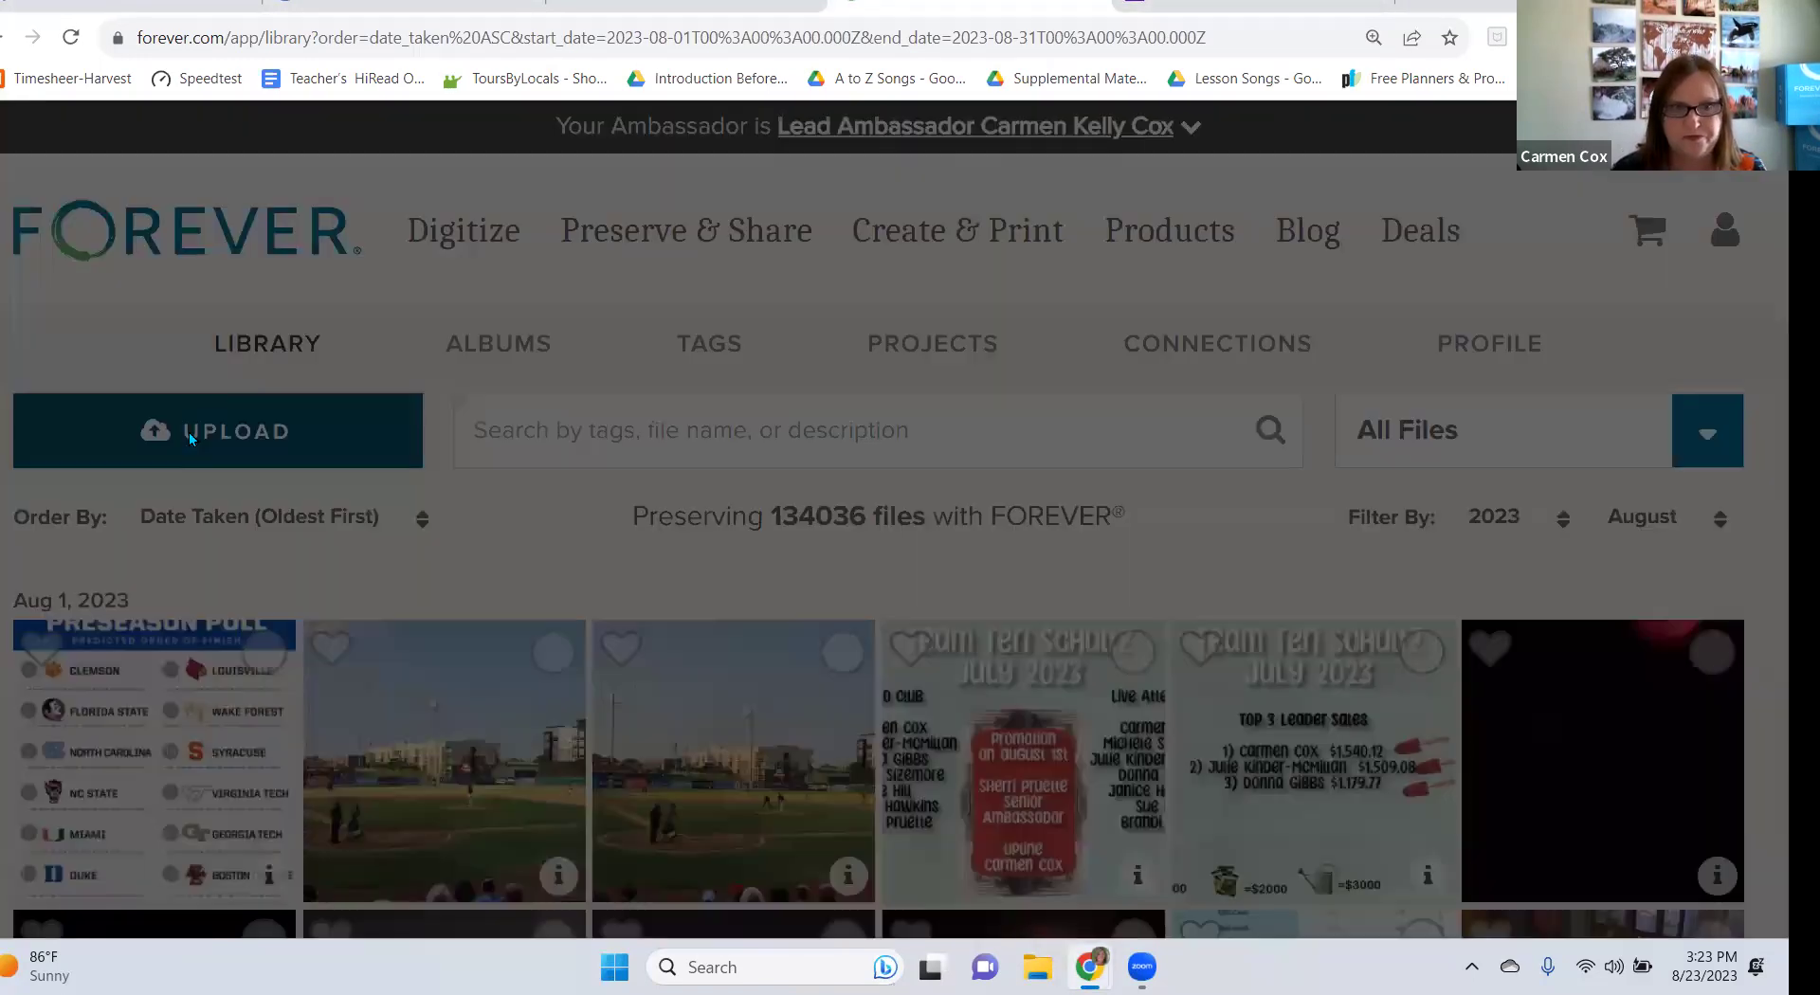
pyautogui.scroll(-2, 402, 517)
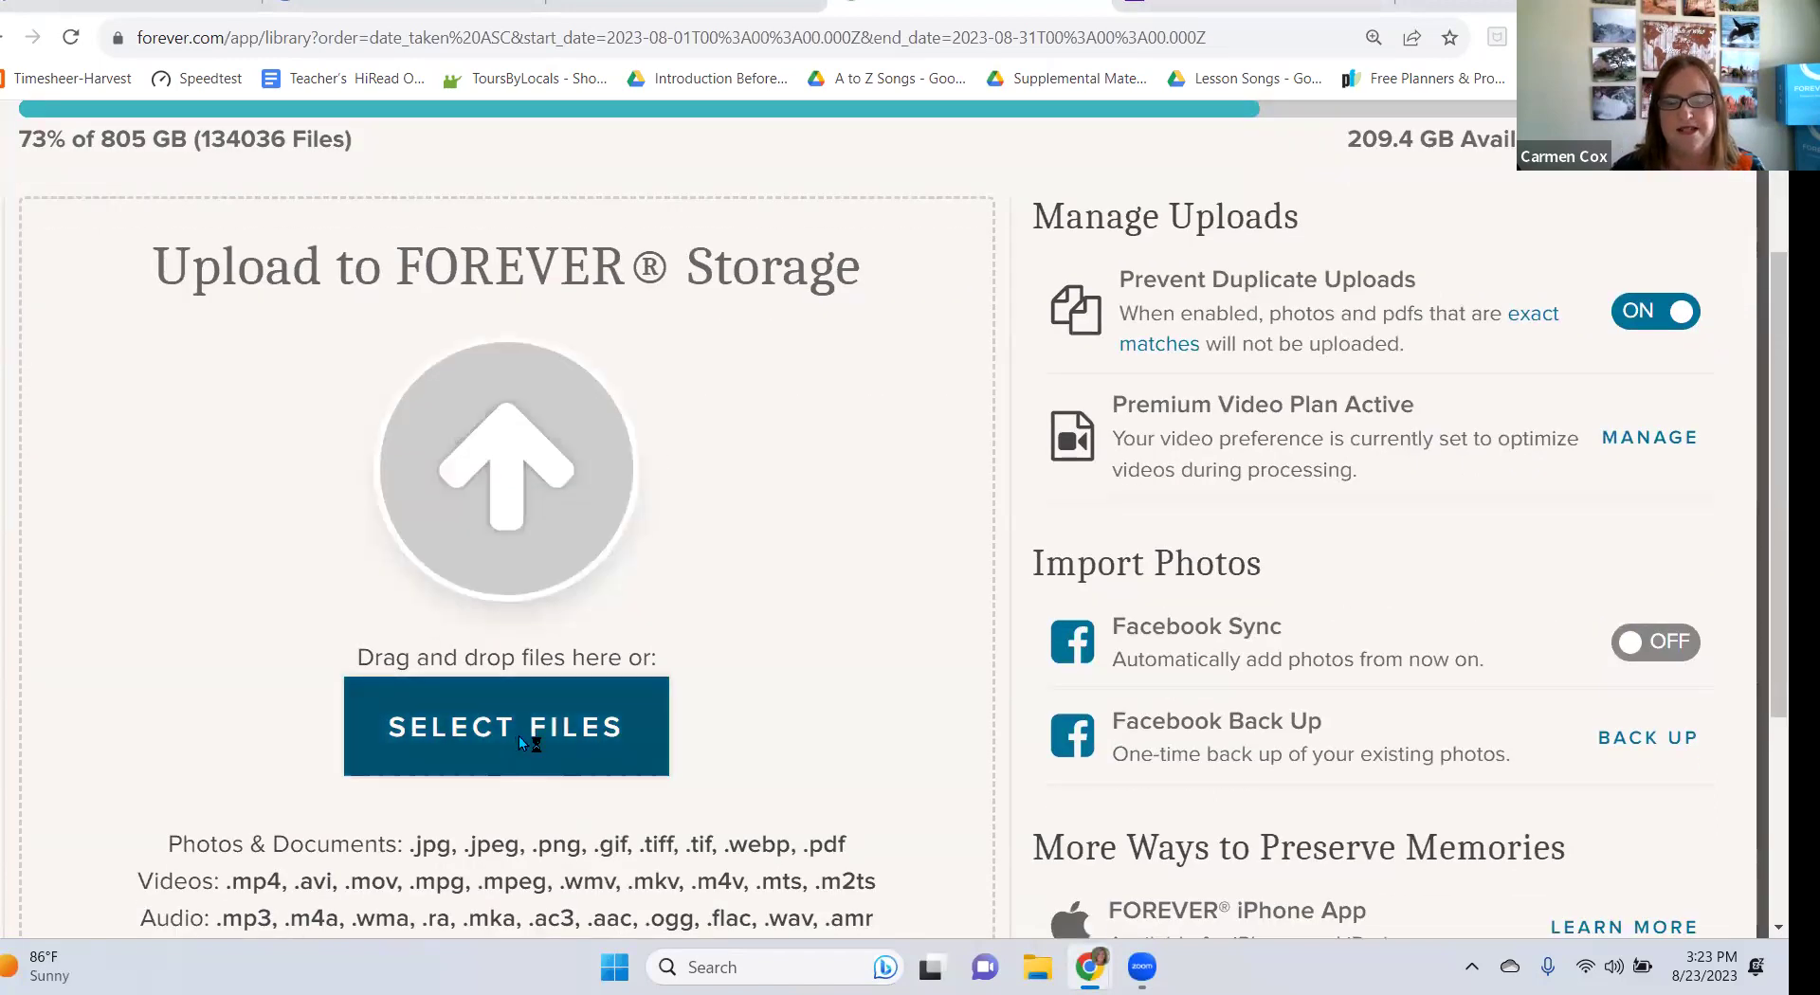
pyautogui.click(519, 736)
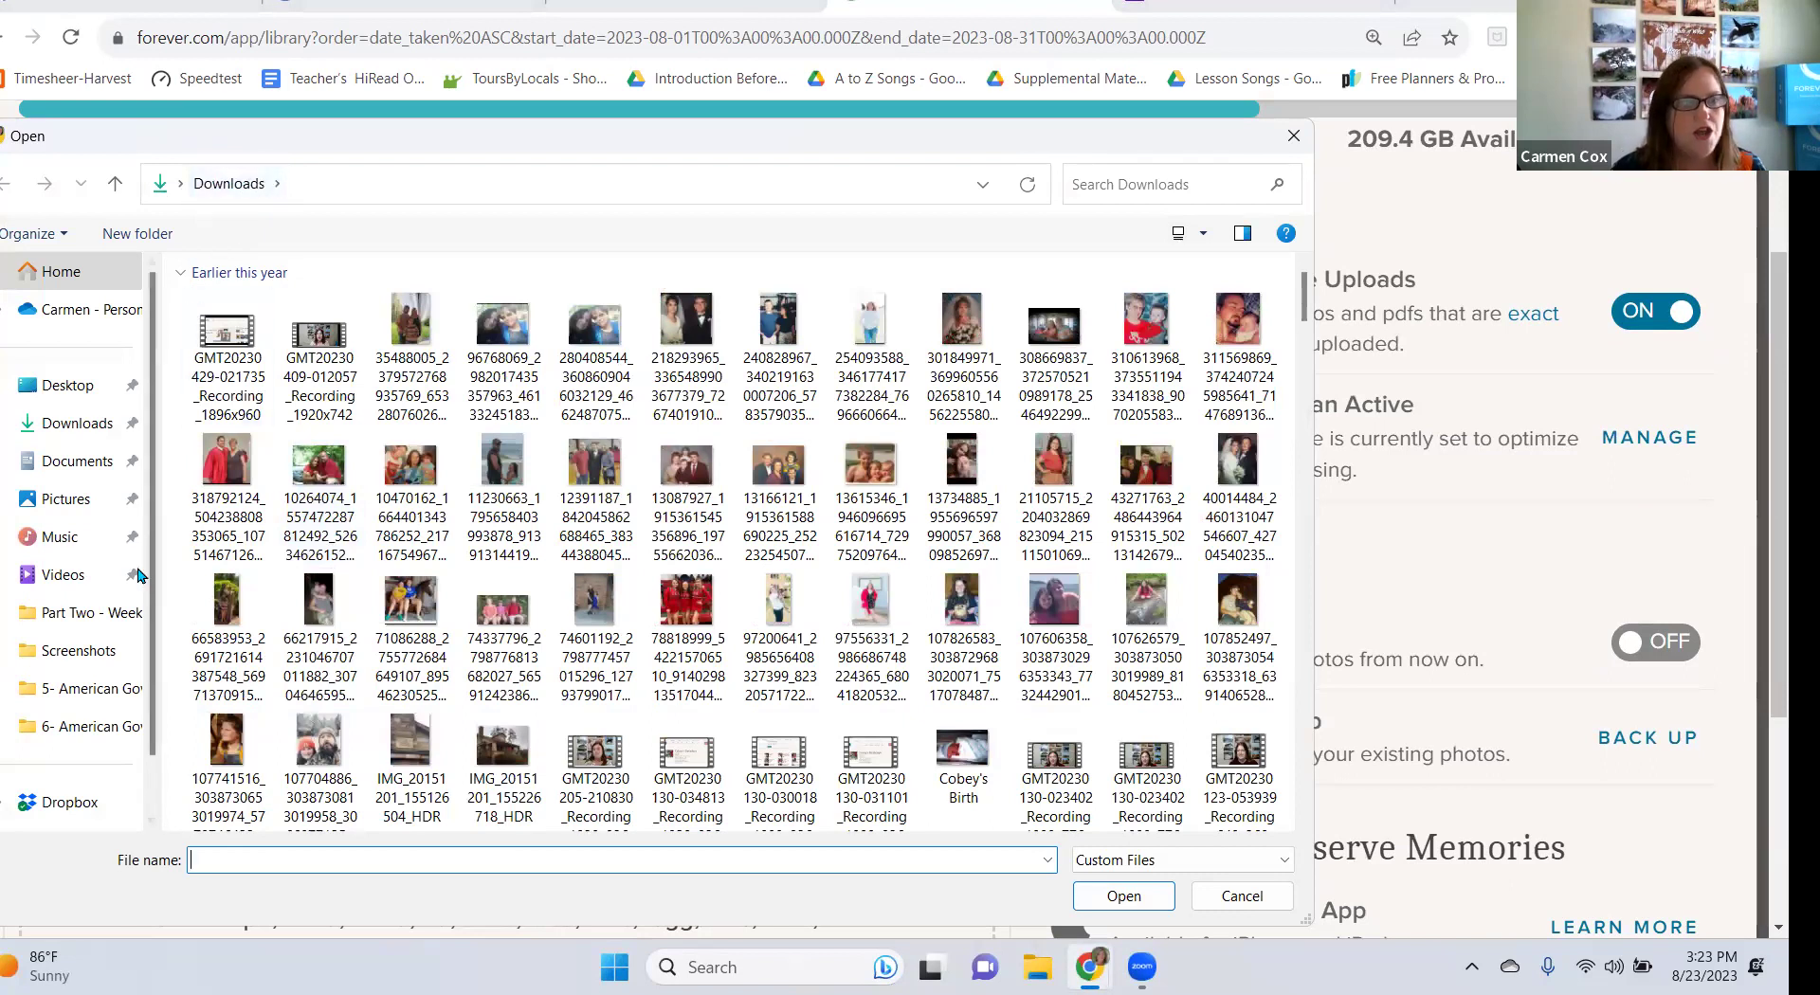
pyautogui.click(62, 397)
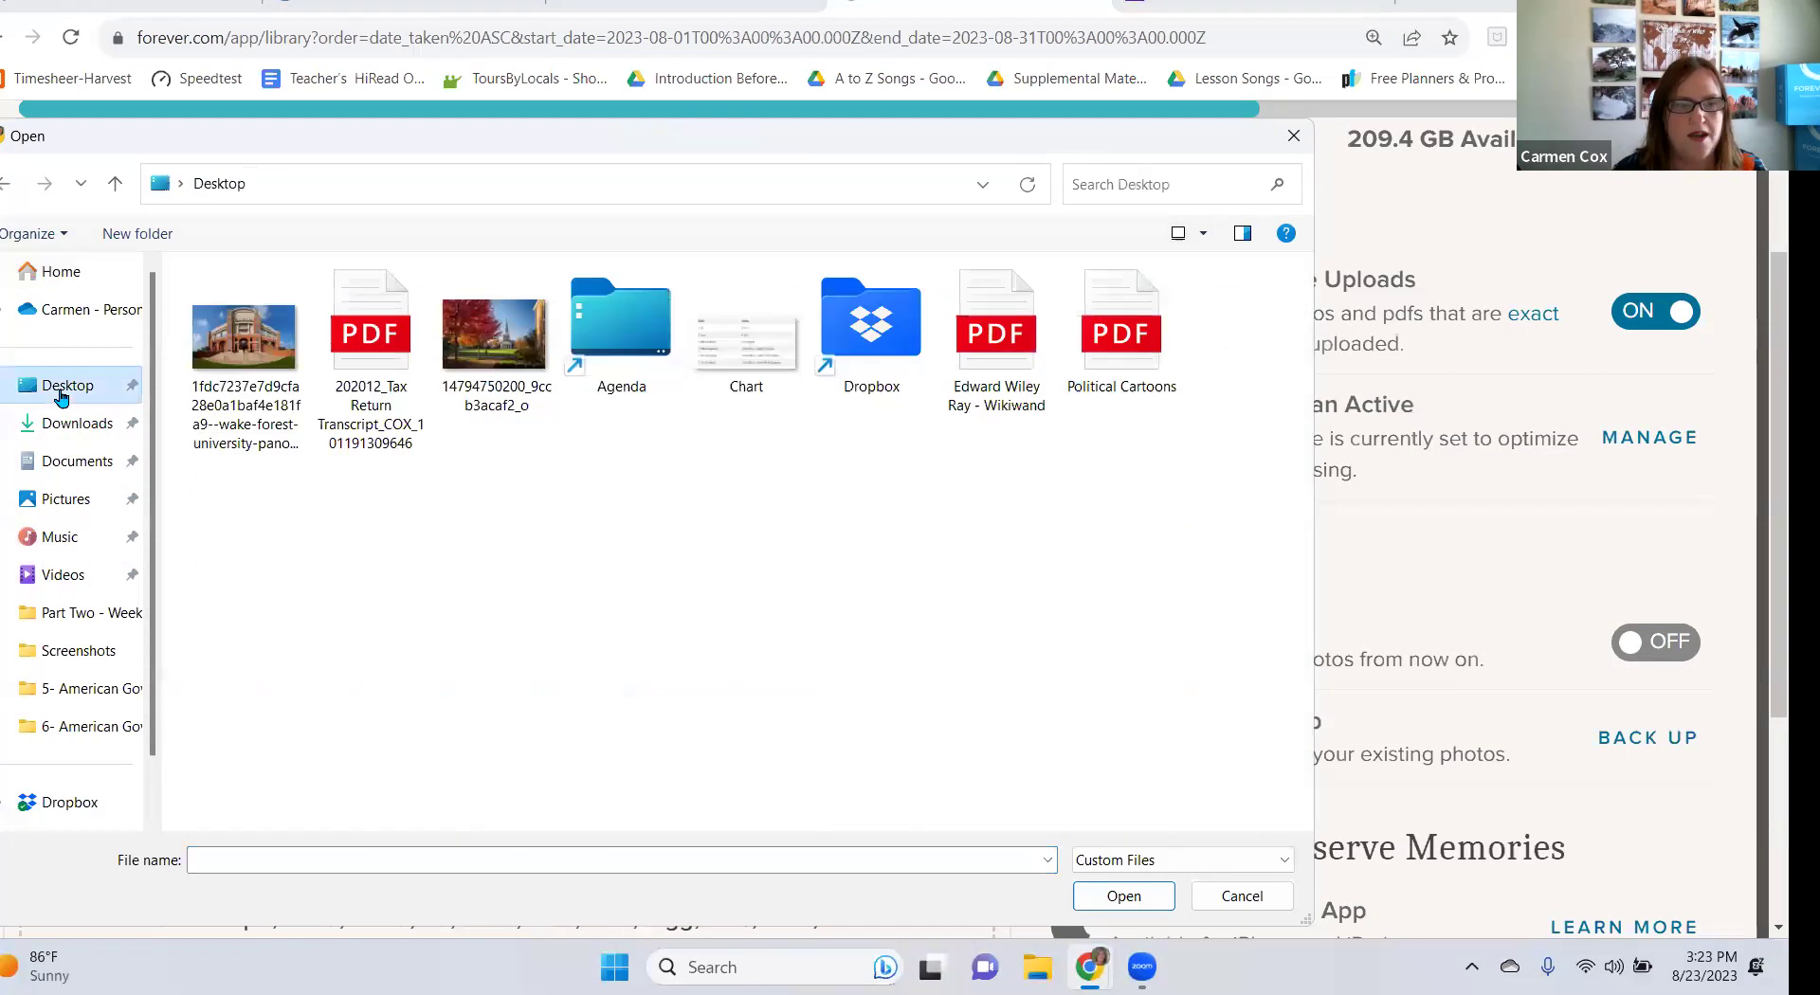
pyautogui.click(221, 343)
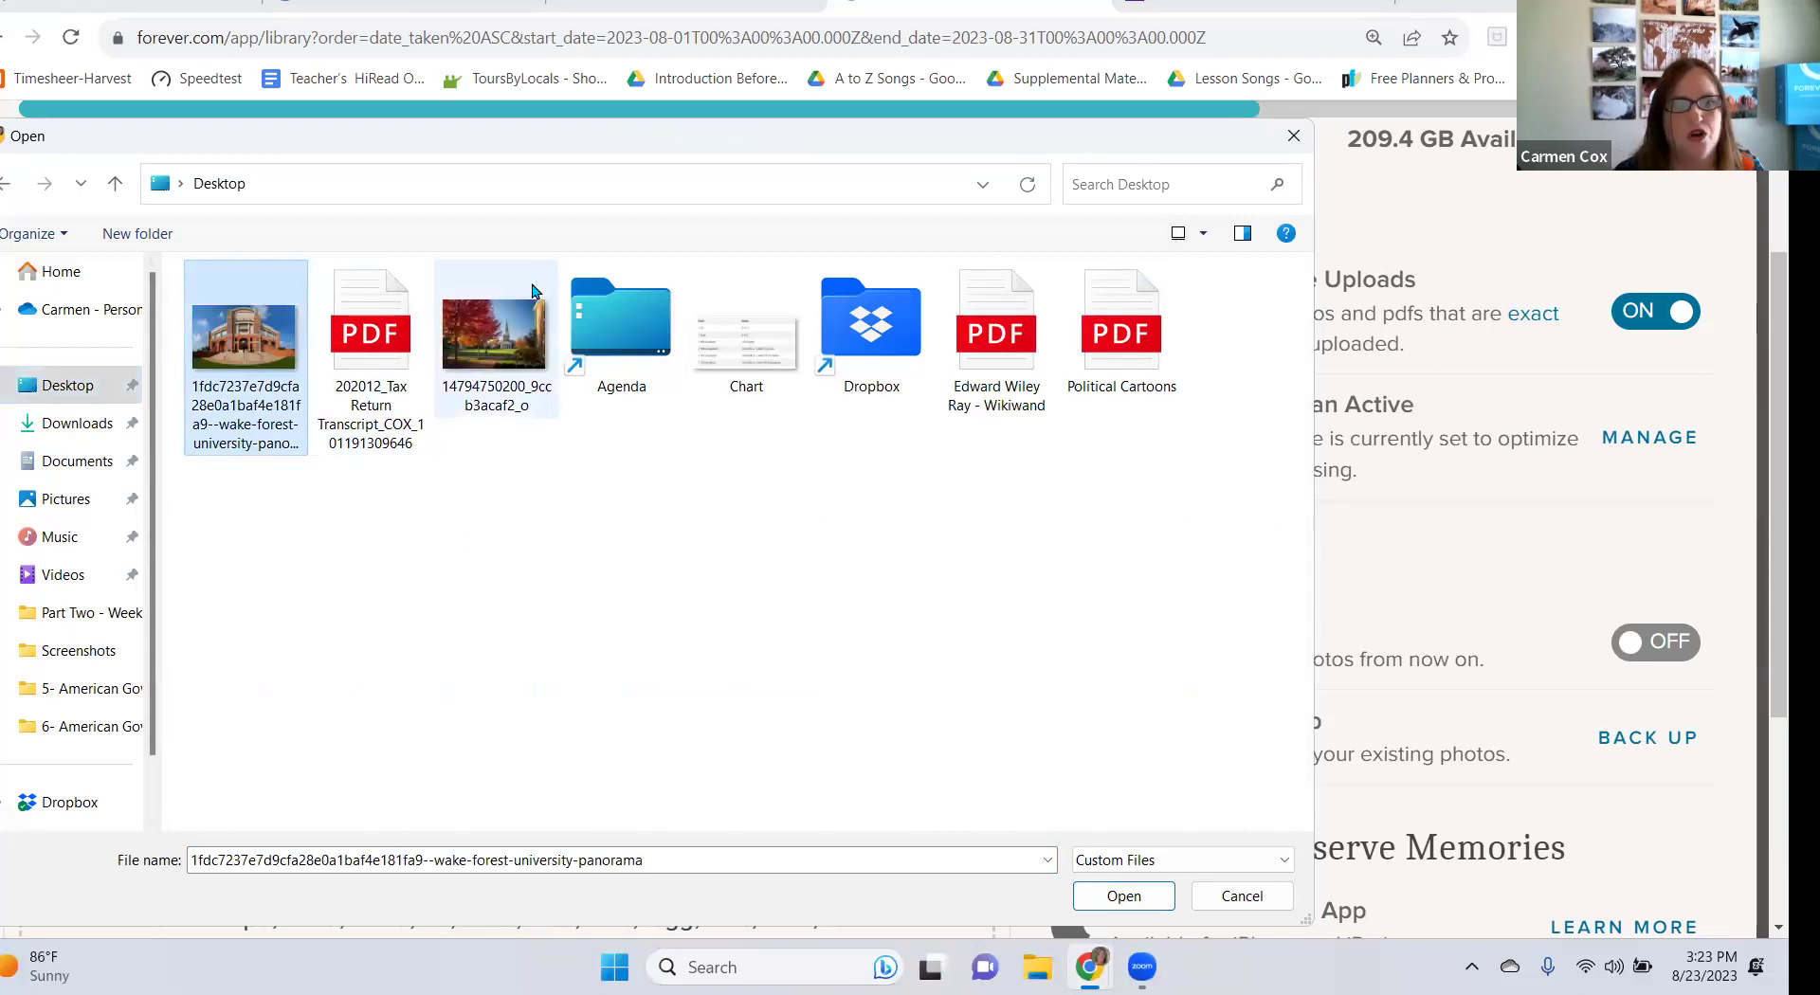
pyautogui.keyDown('ctrl'); pyautogui.click(503, 355); pyautogui.keyUp('ctrl')
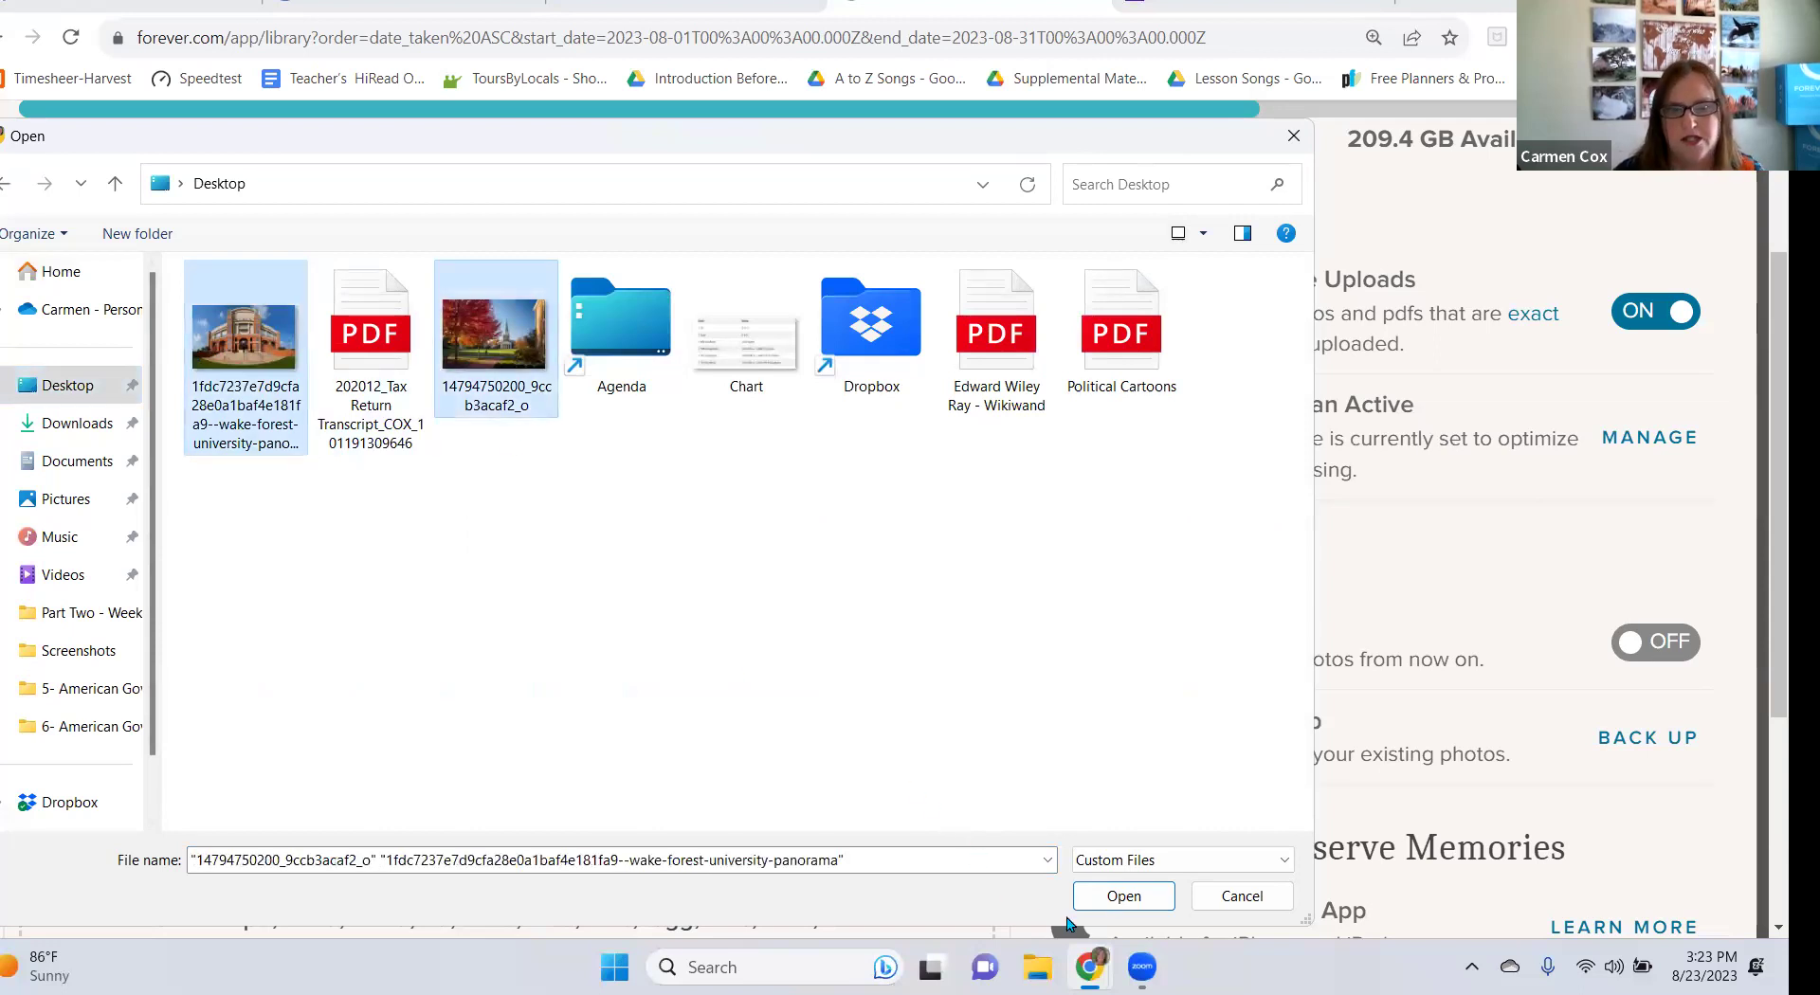
pyautogui.click(1106, 896)
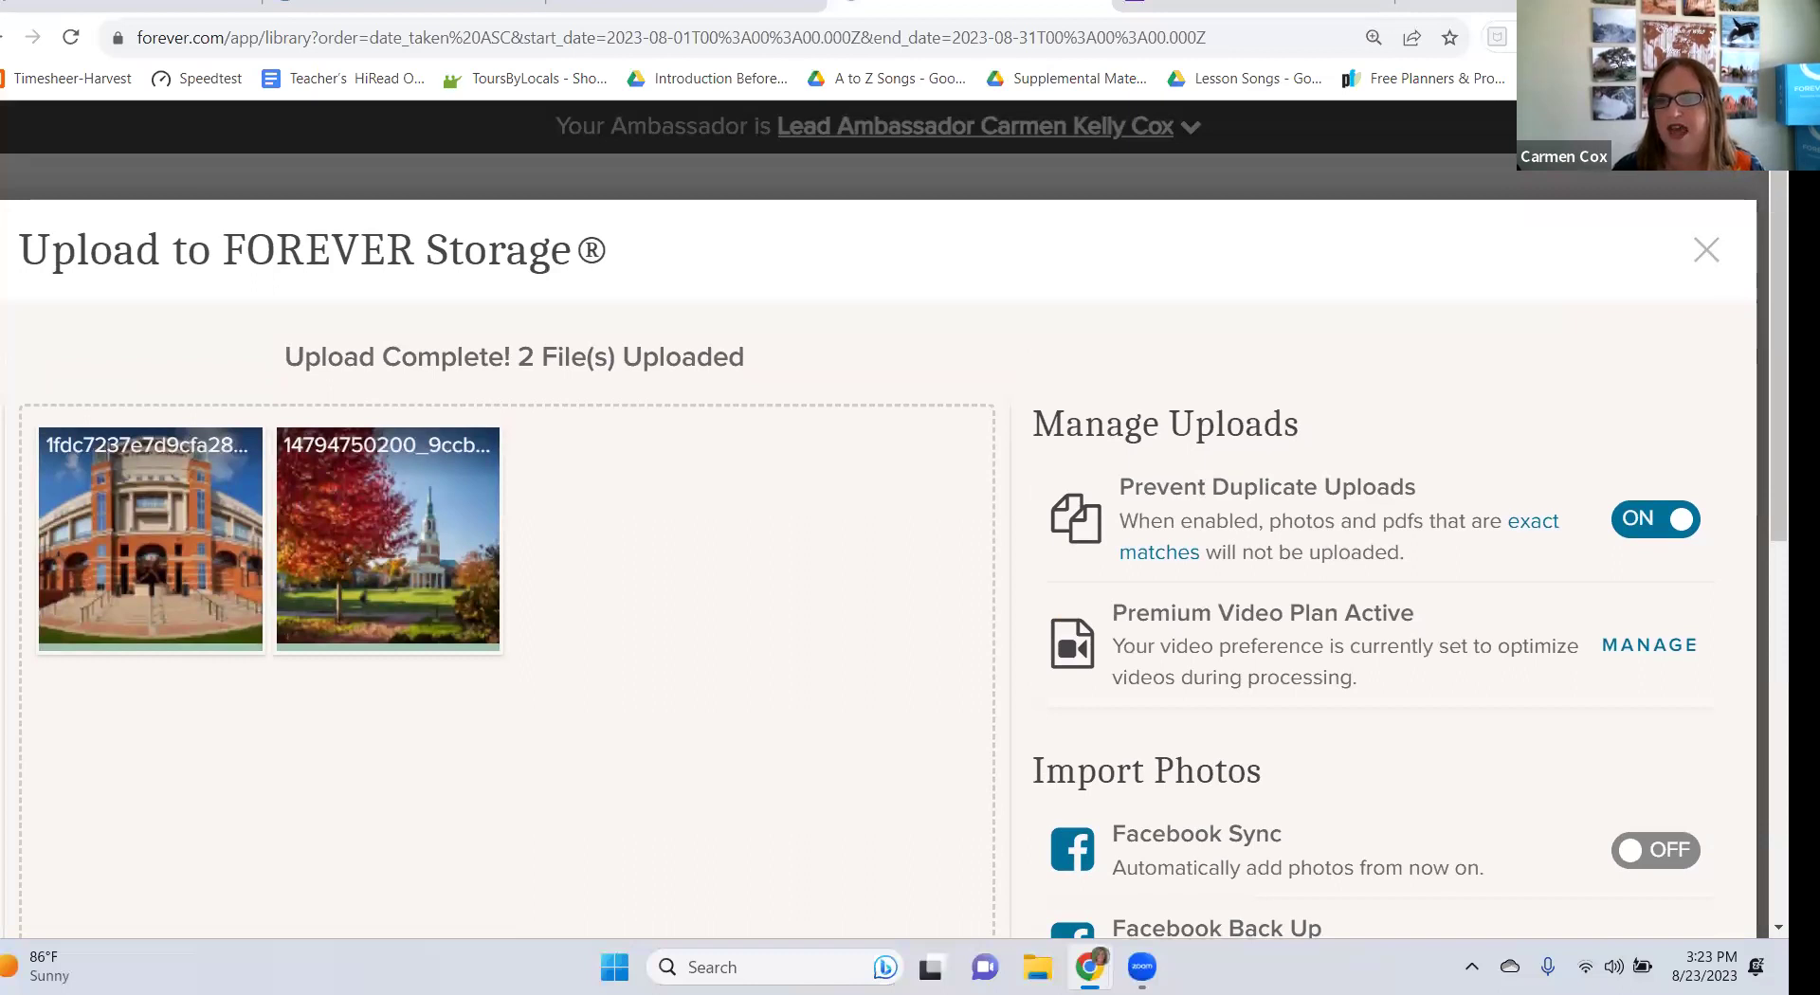
pyautogui.scroll(-1, 679, 670)
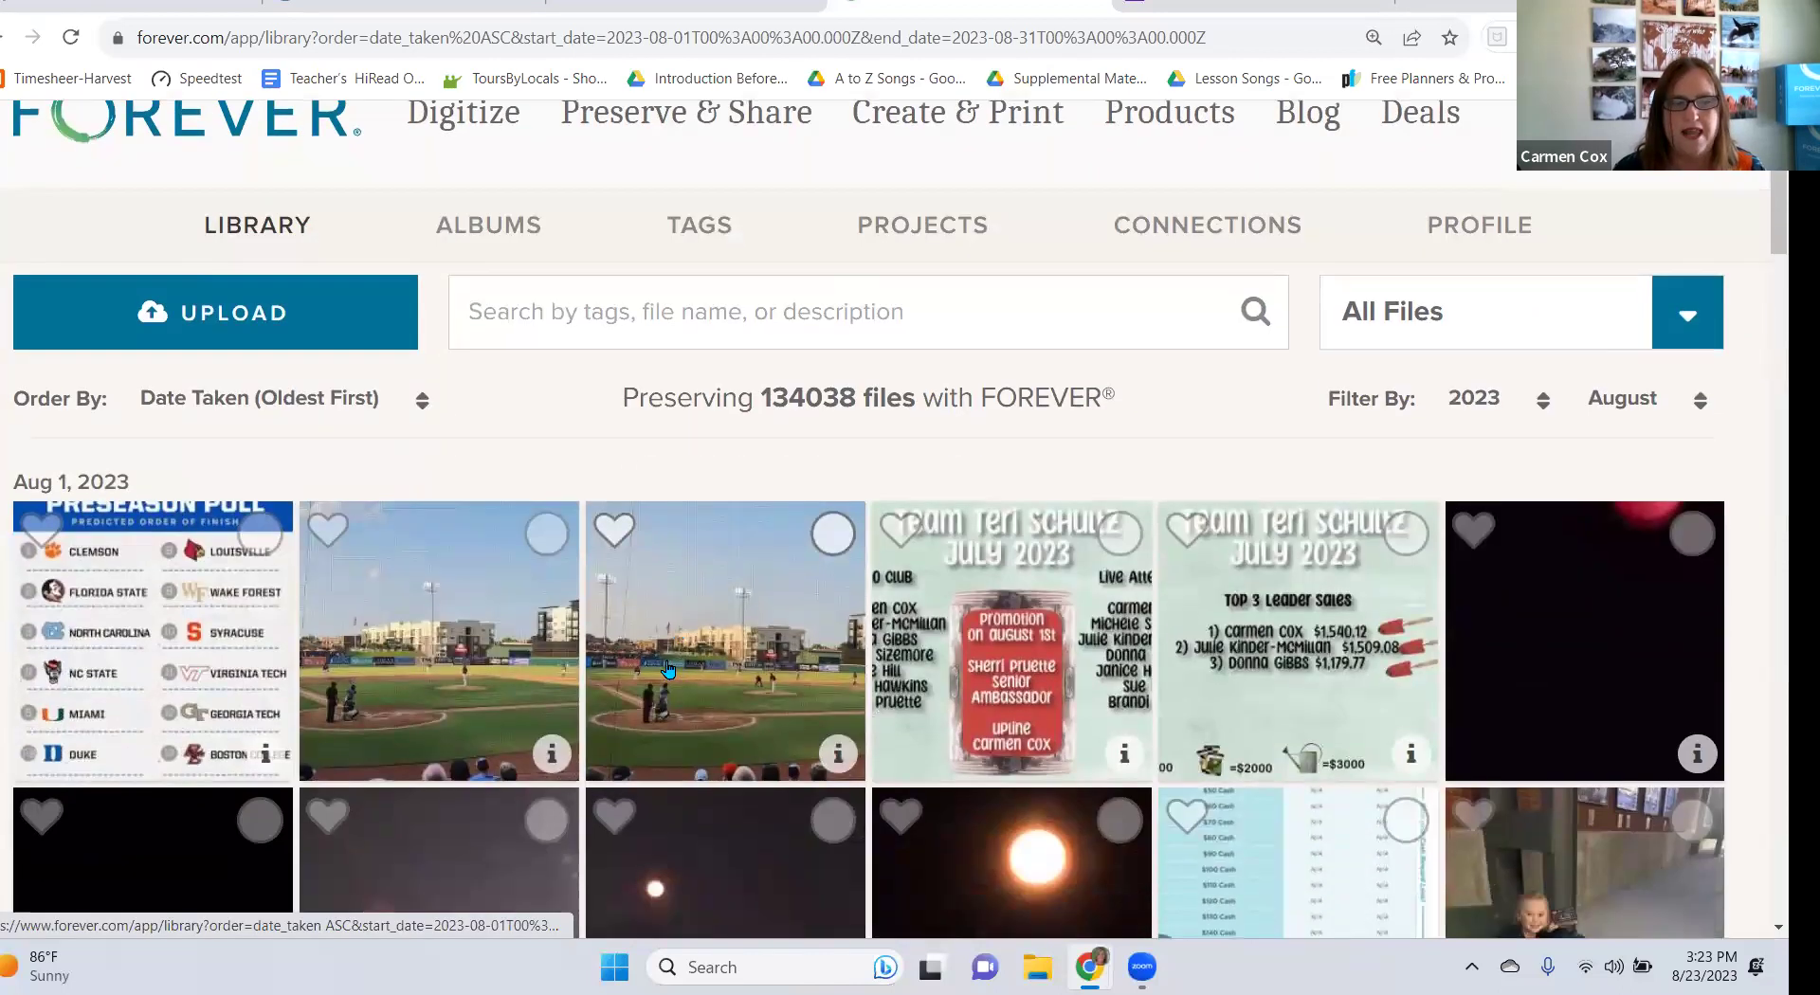
# Order the library files by Upload Date (Newest First).
pyautogui.click(401, 422)
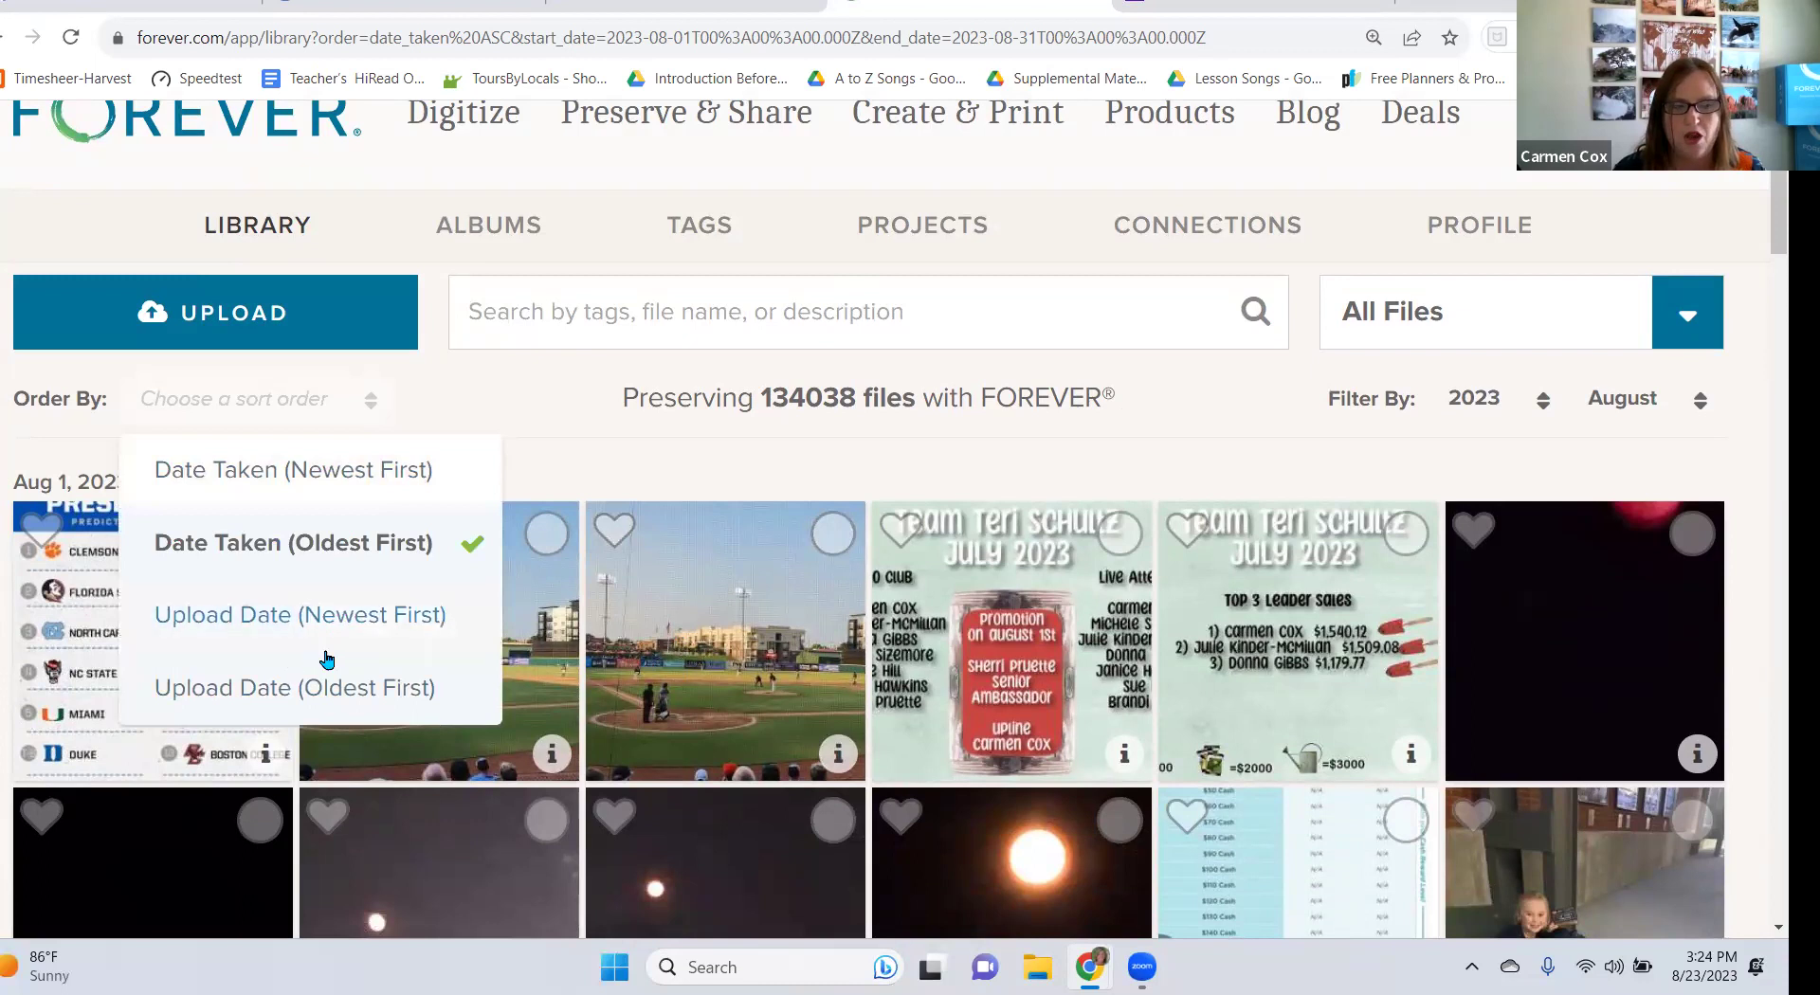
pyautogui.click(398, 372)
pyautogui.click(391, 408)
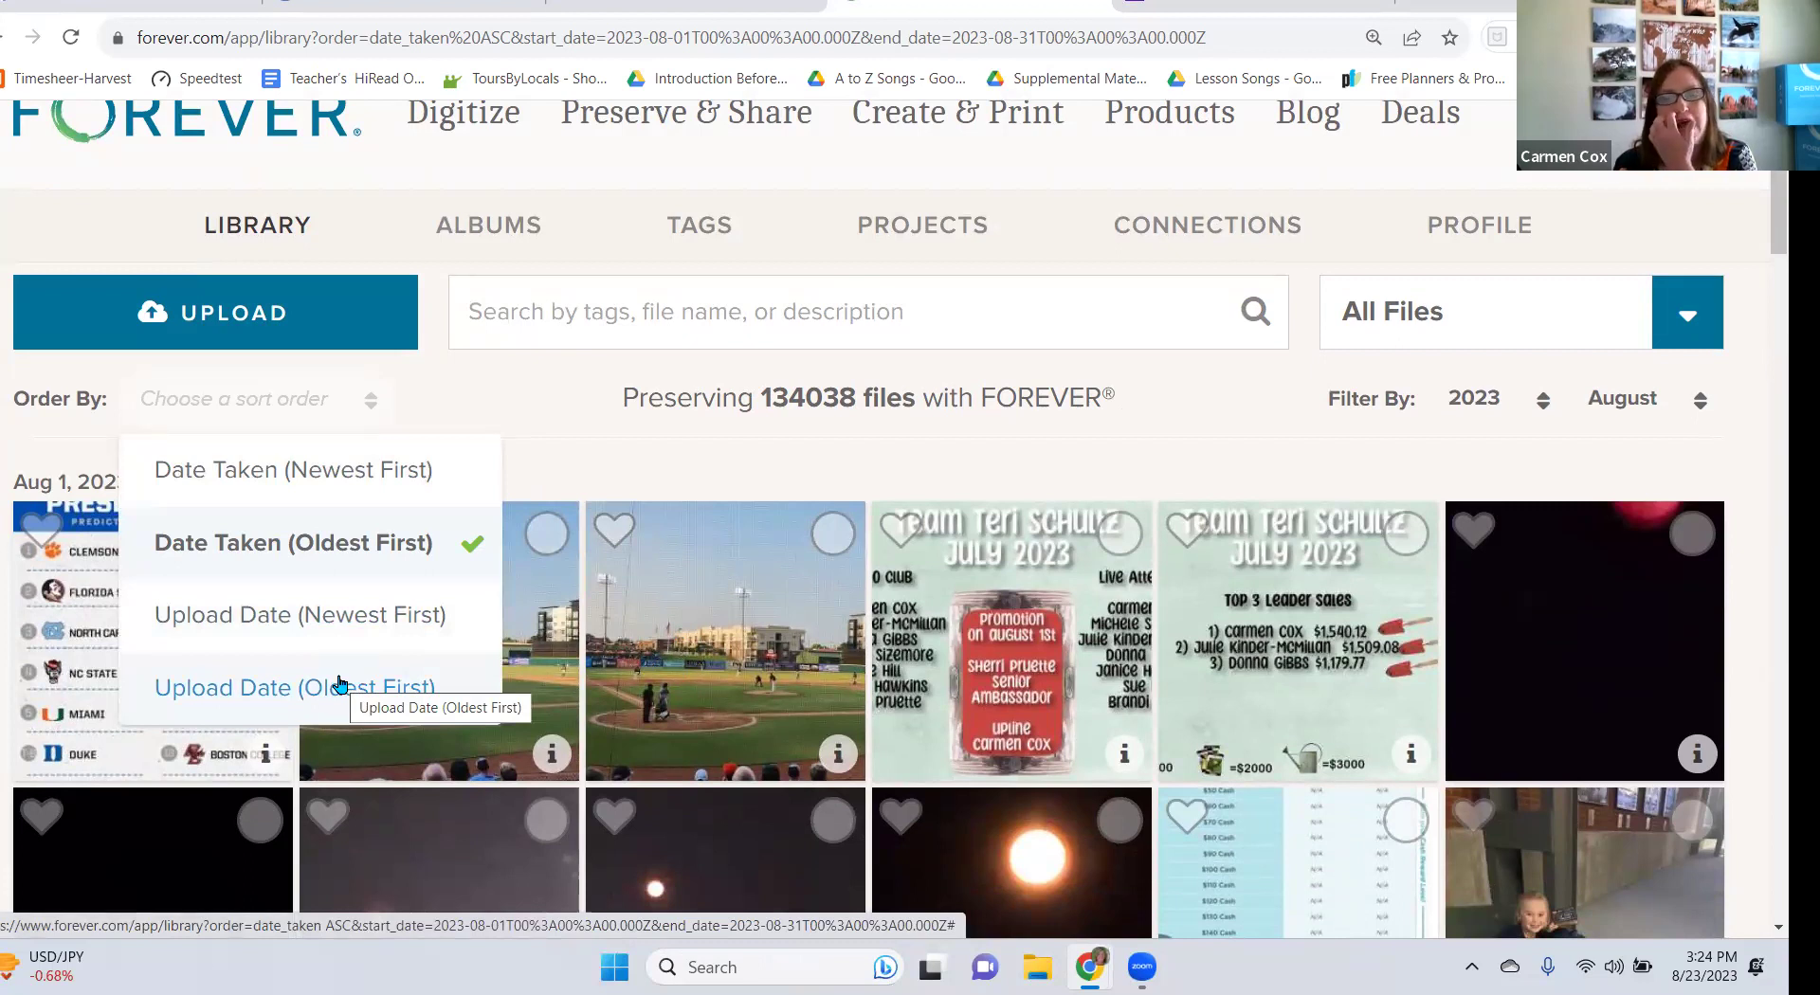
pyautogui.click(256, 614)
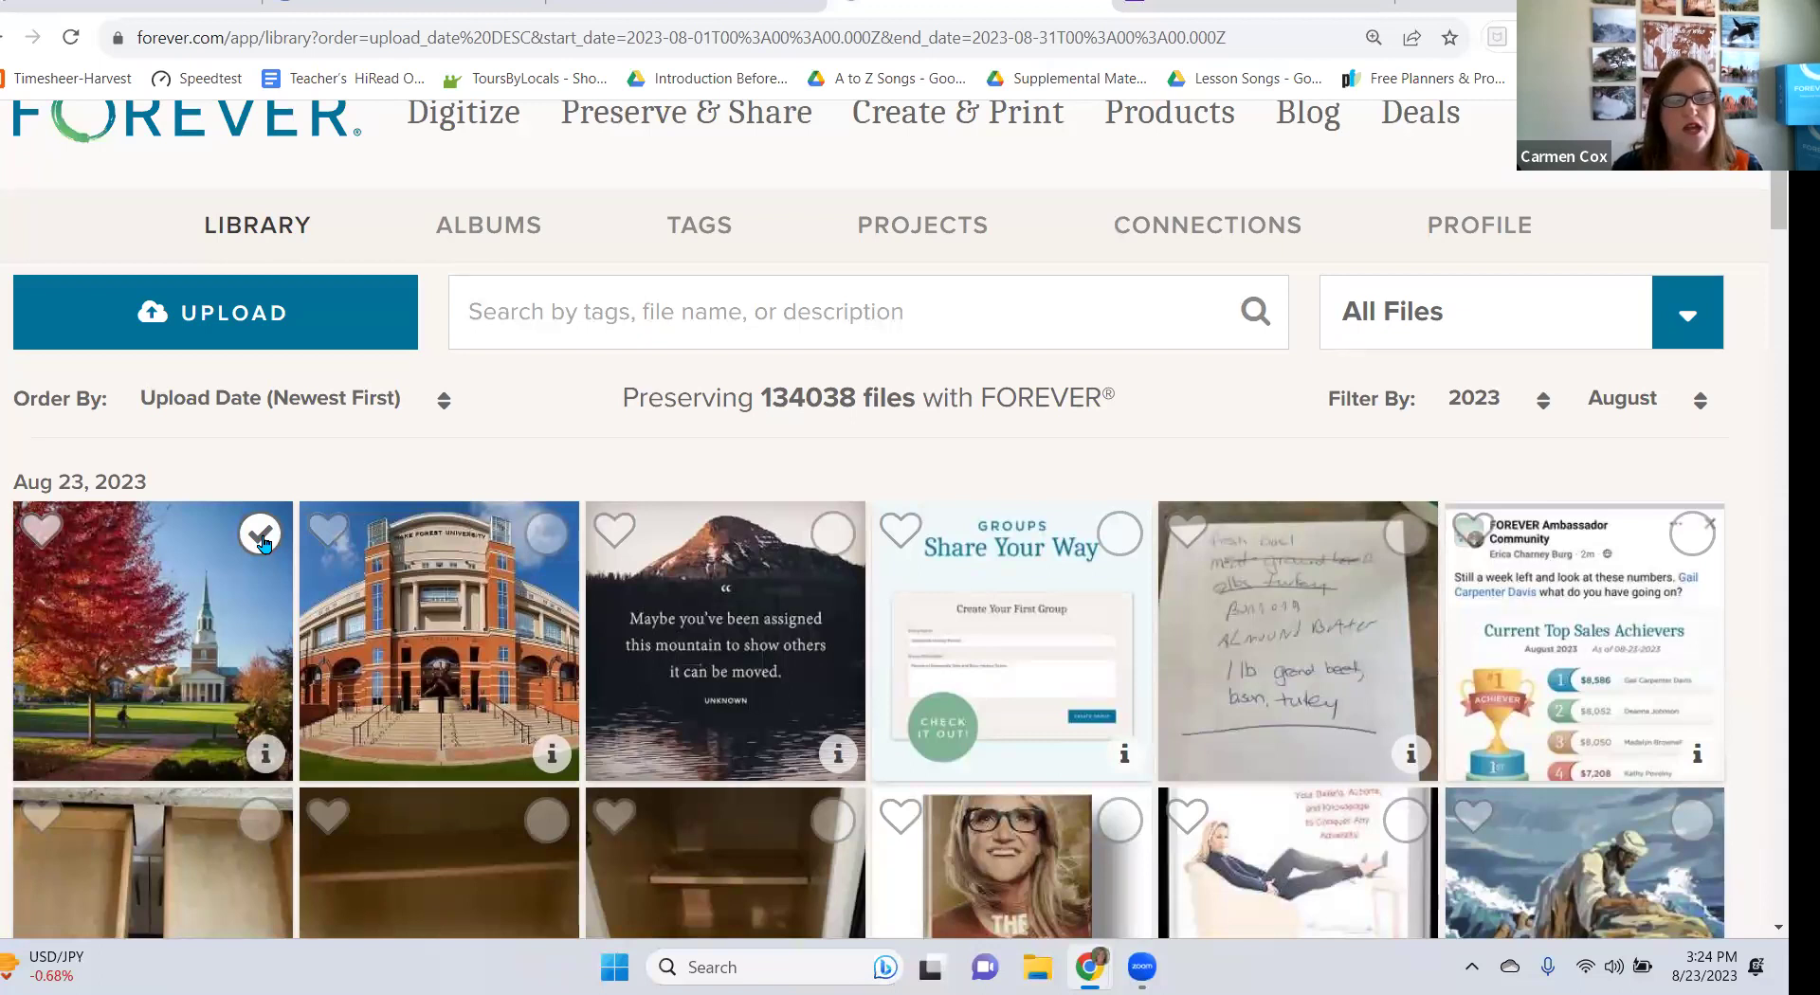
# Move the two newly uploaded campus photos from the library to the Delete Bin.
pyautogui.click(260, 535)
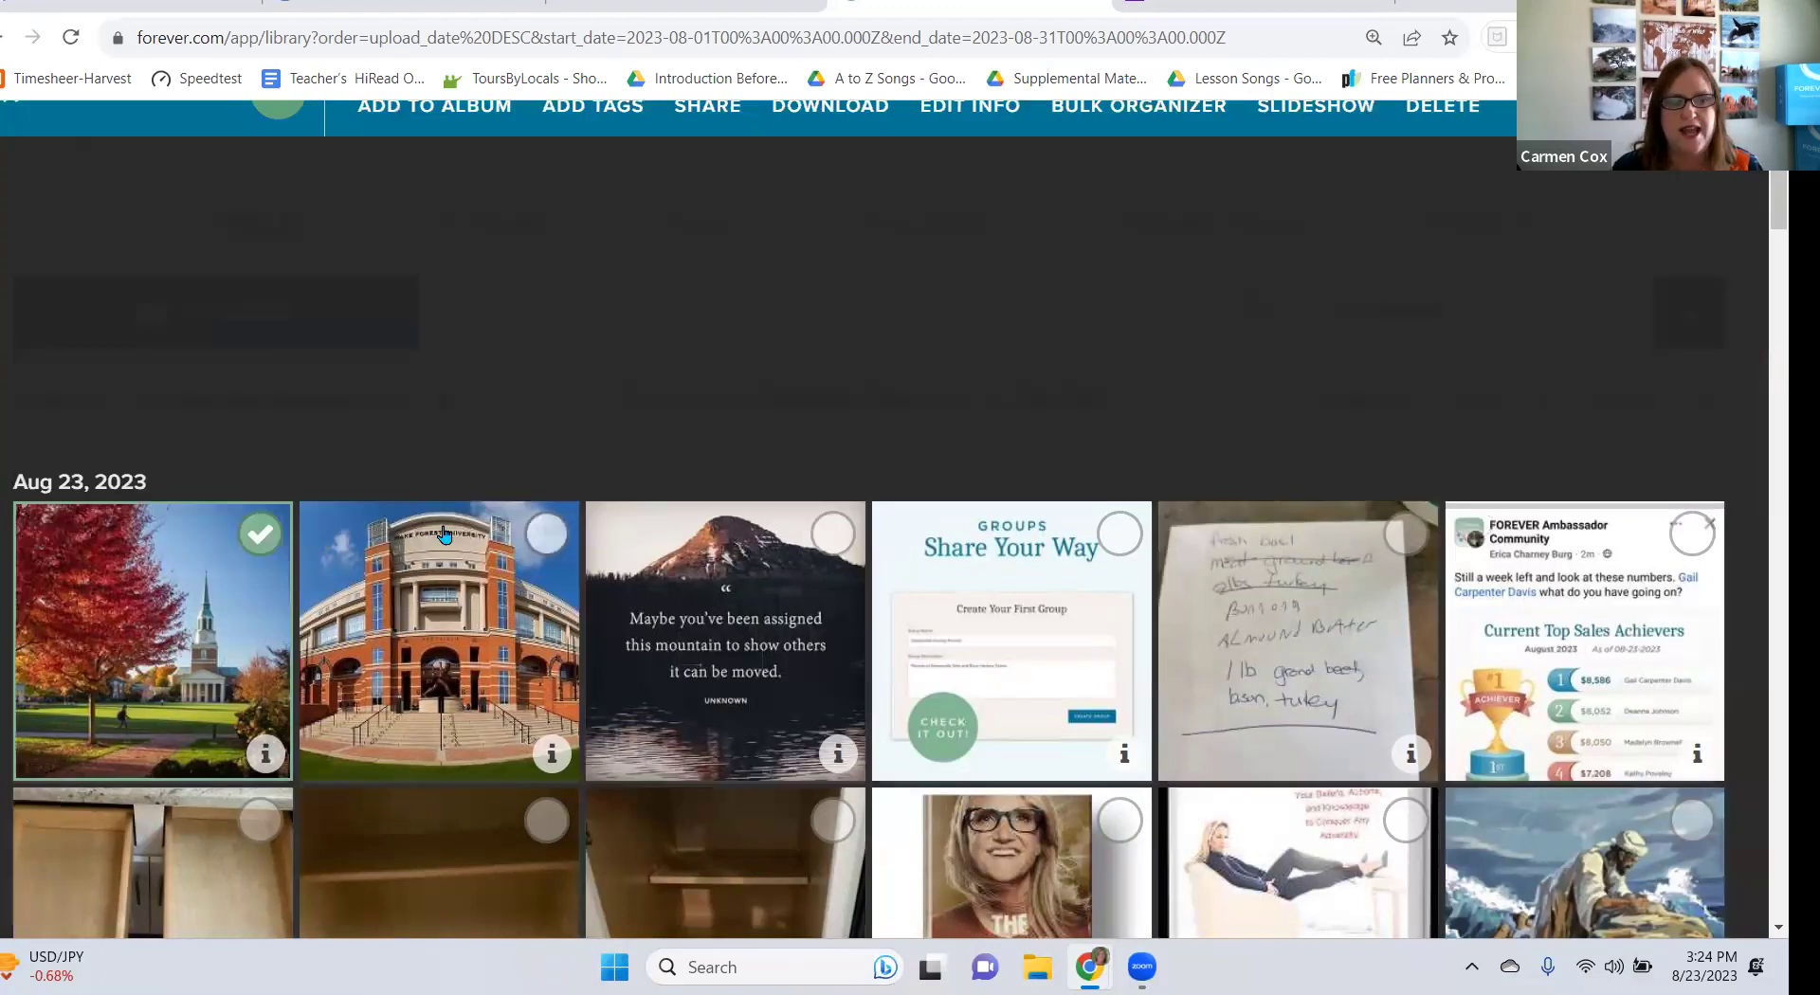
pyautogui.click(540, 538)
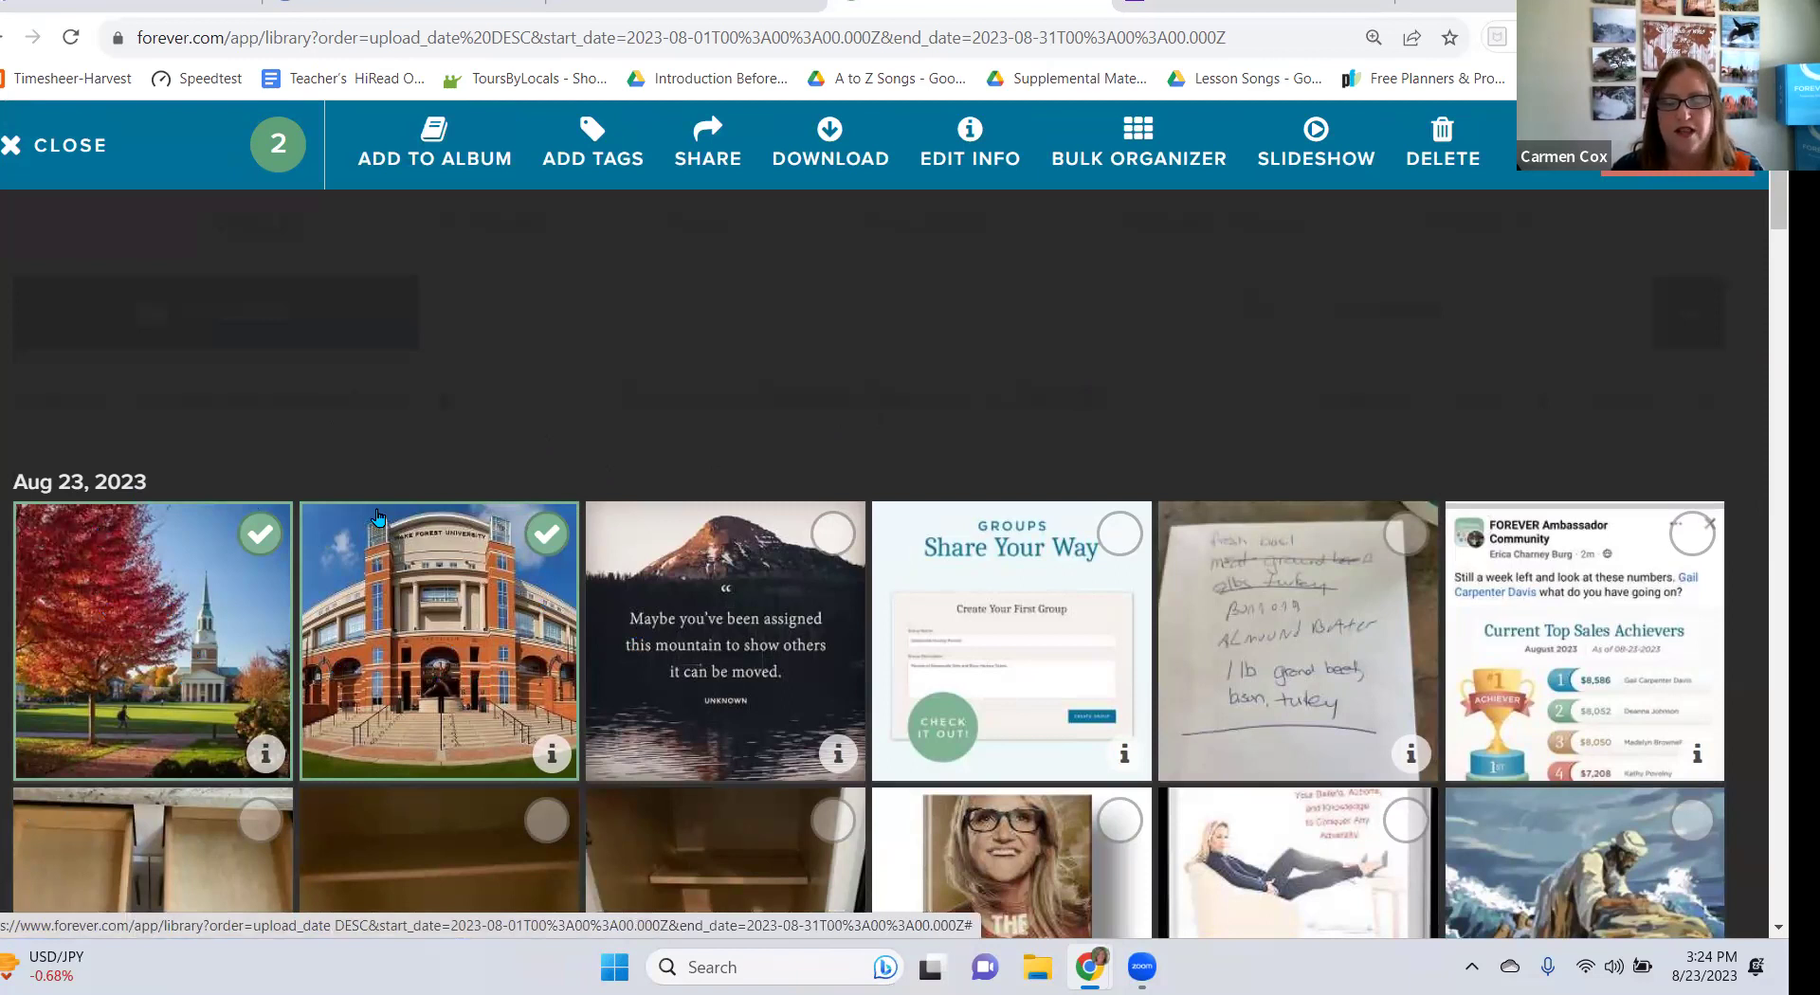
pyautogui.click(1429, 150)
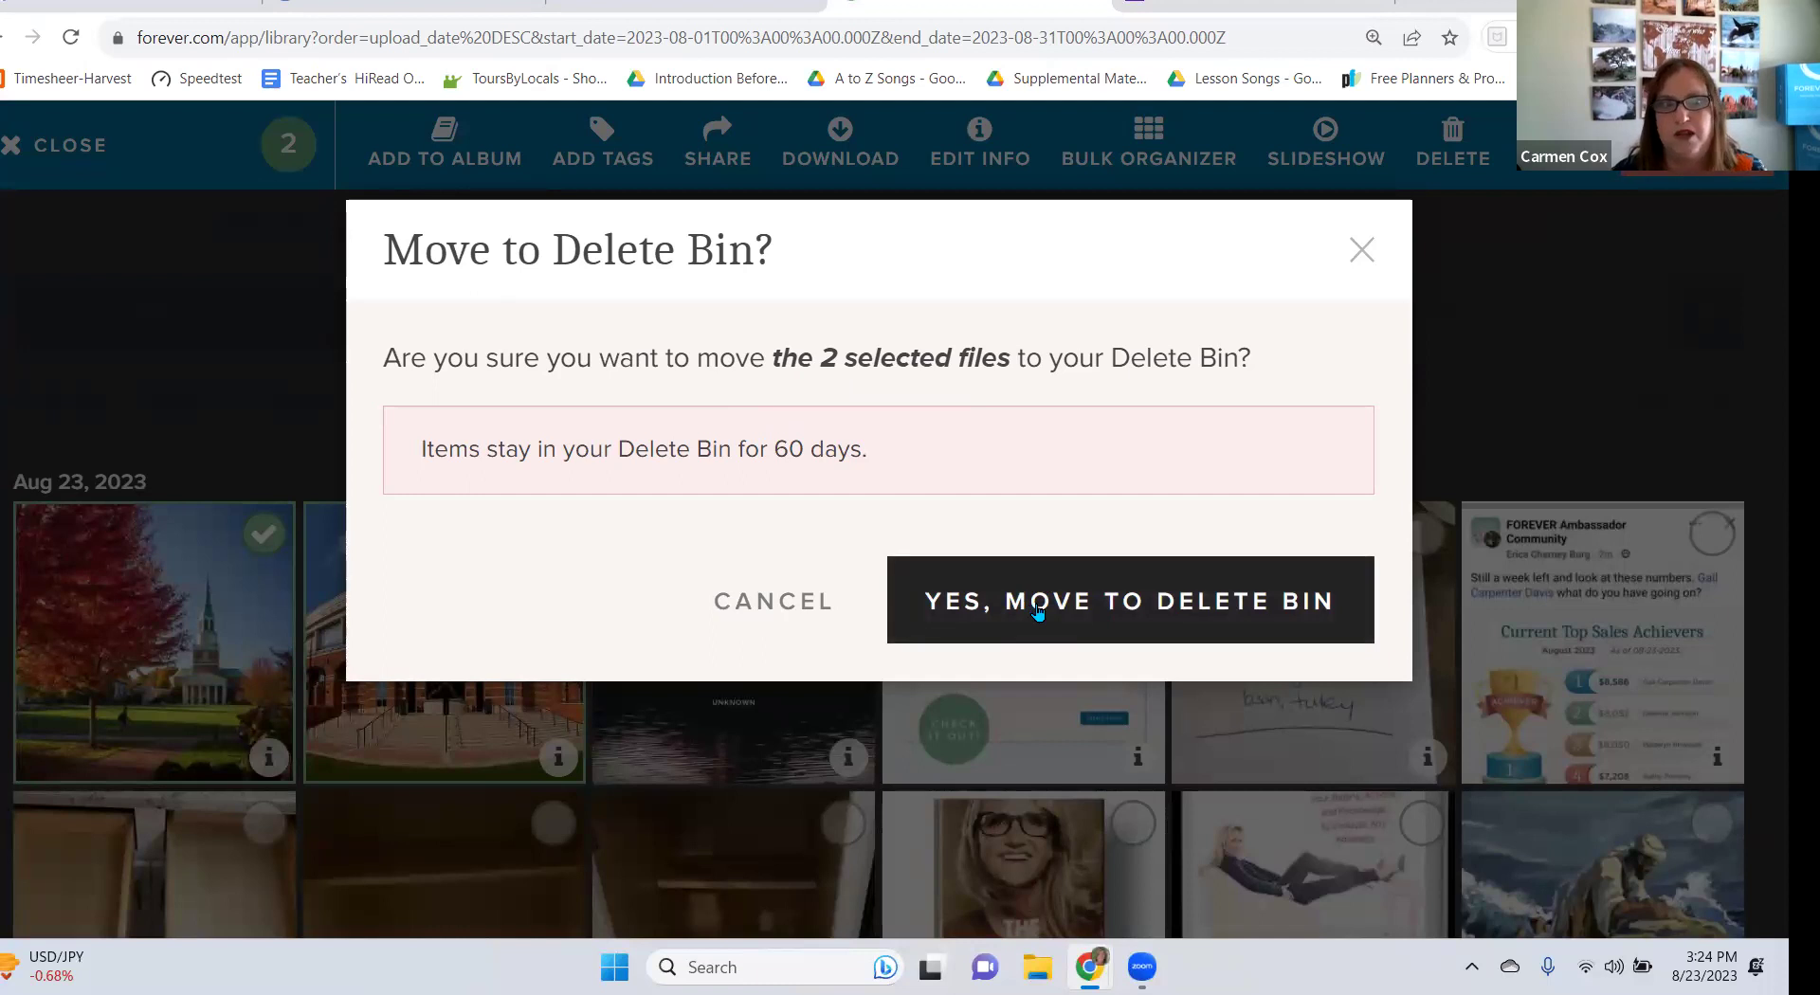
pyautogui.click(1038, 611)
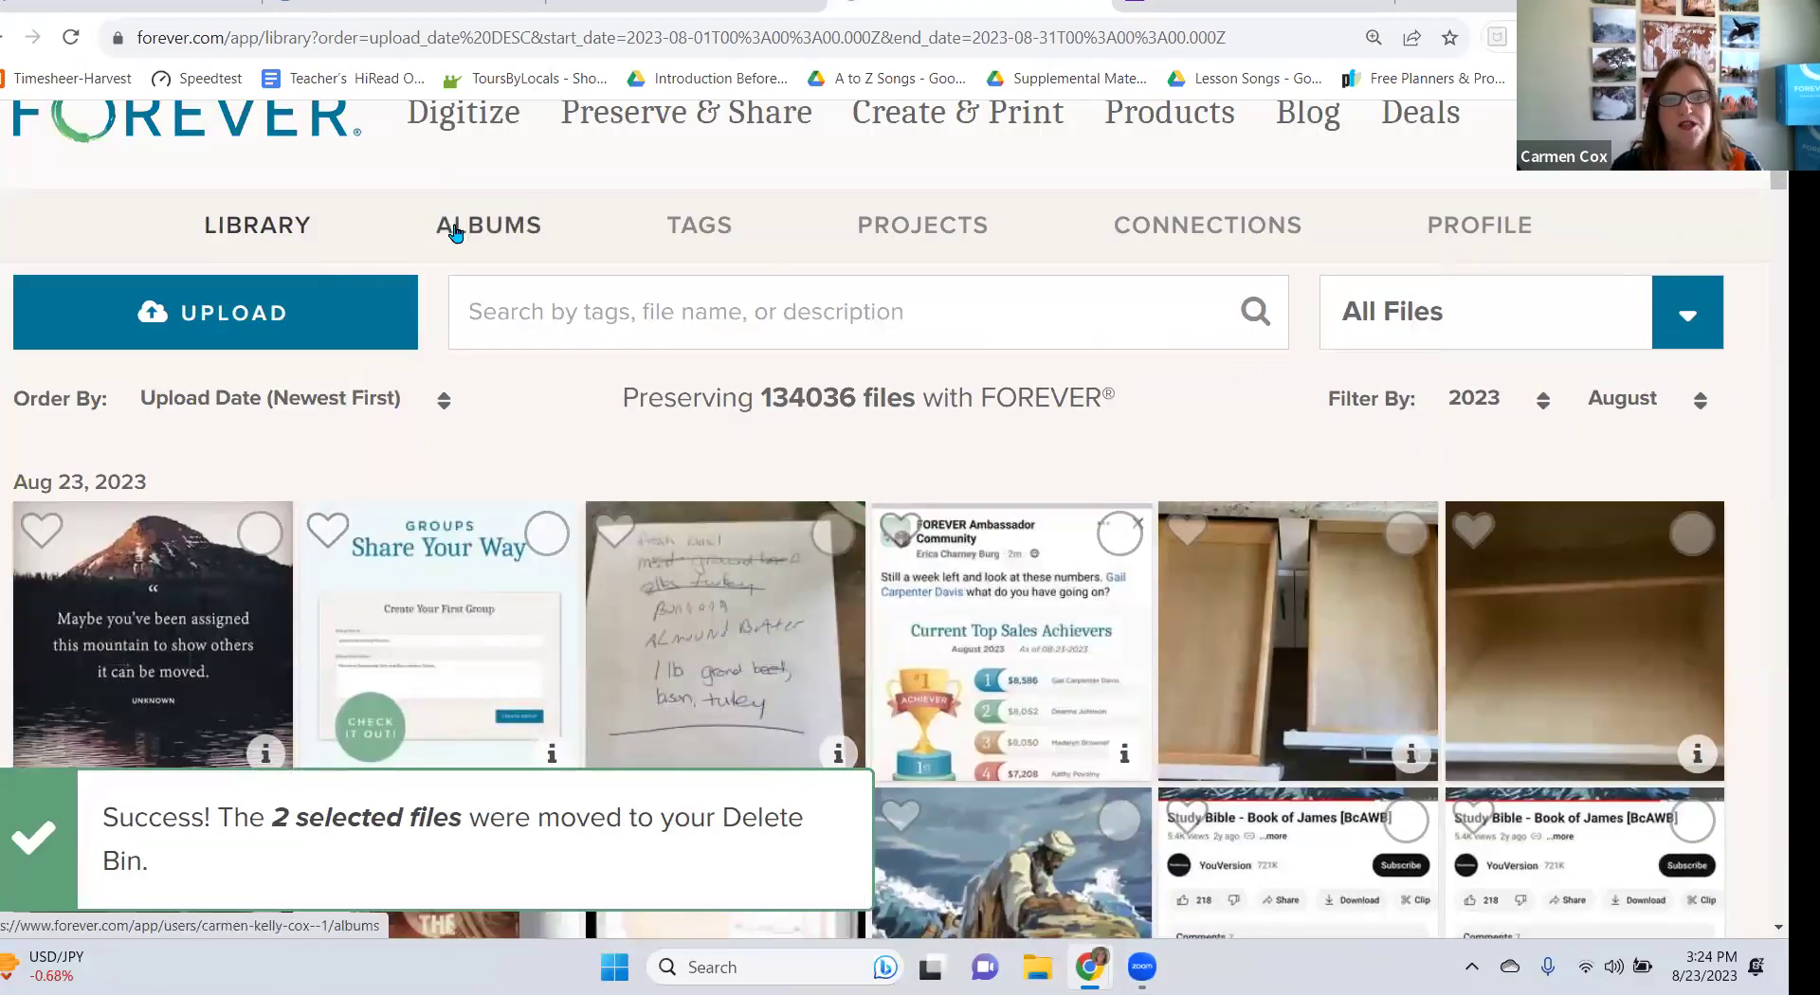
# Go to the albums and open the private story album numbered 0001.
pyautogui.click(455, 232)
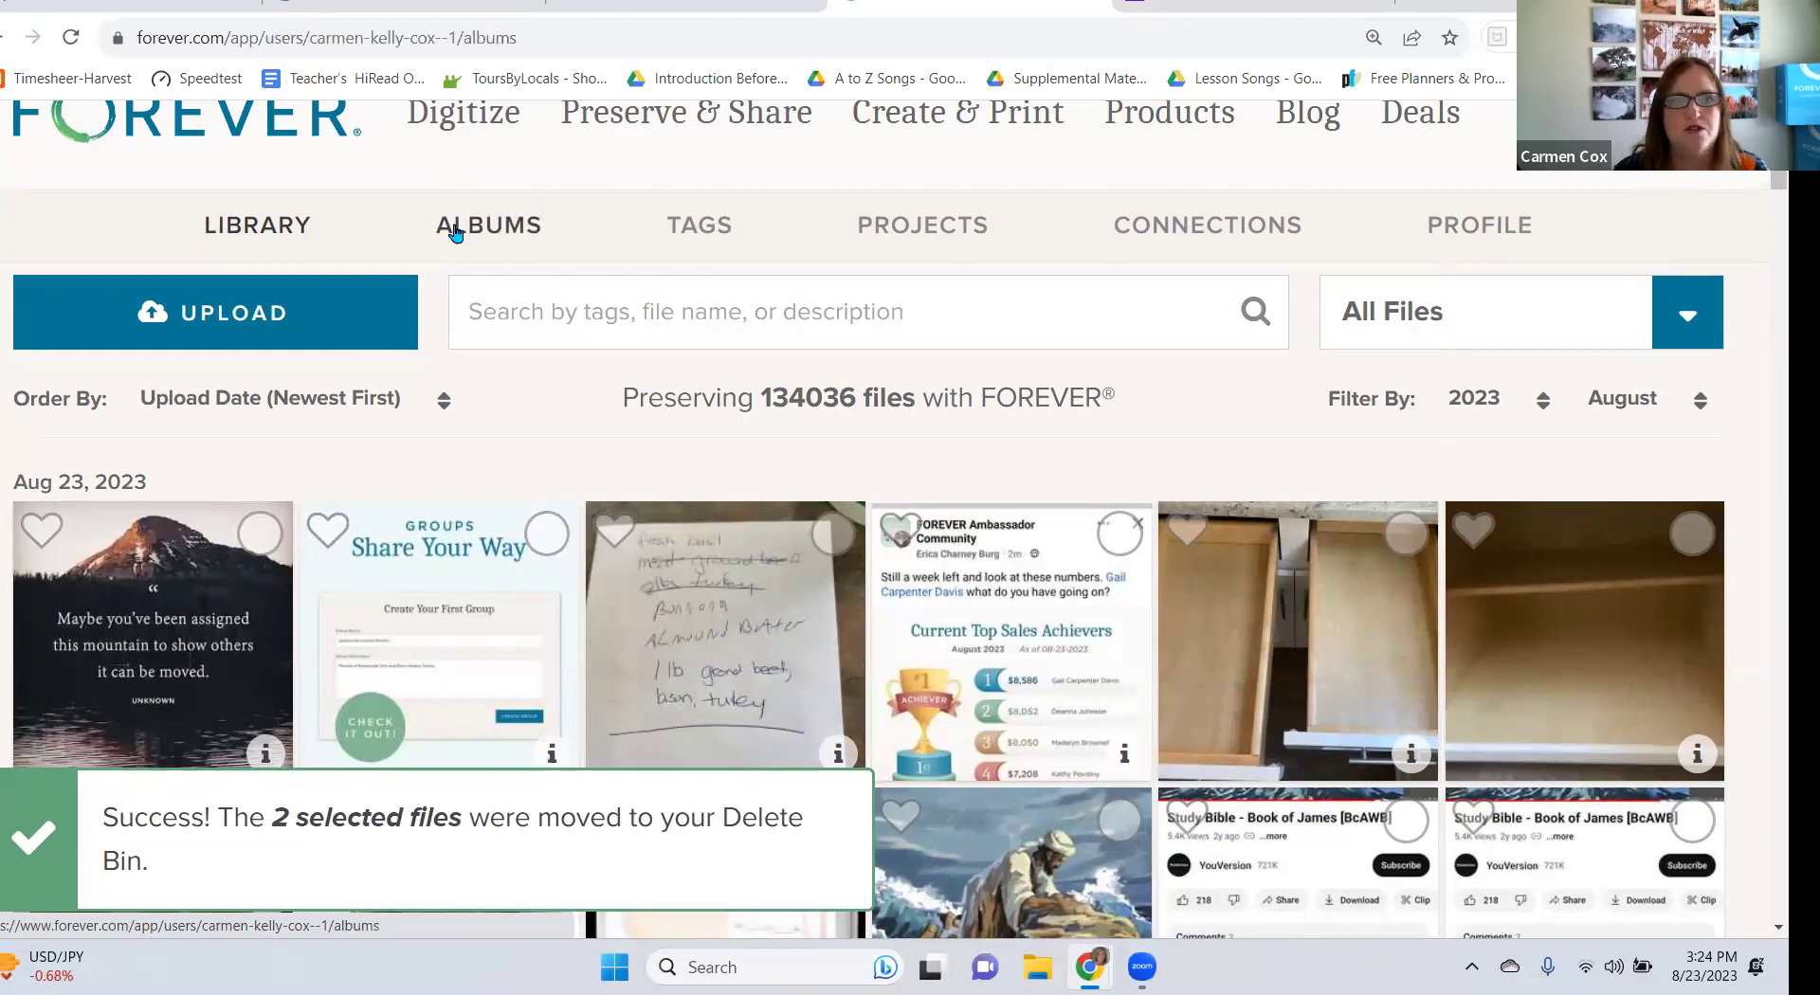
pyautogui.scroll(-4, 455, 232)
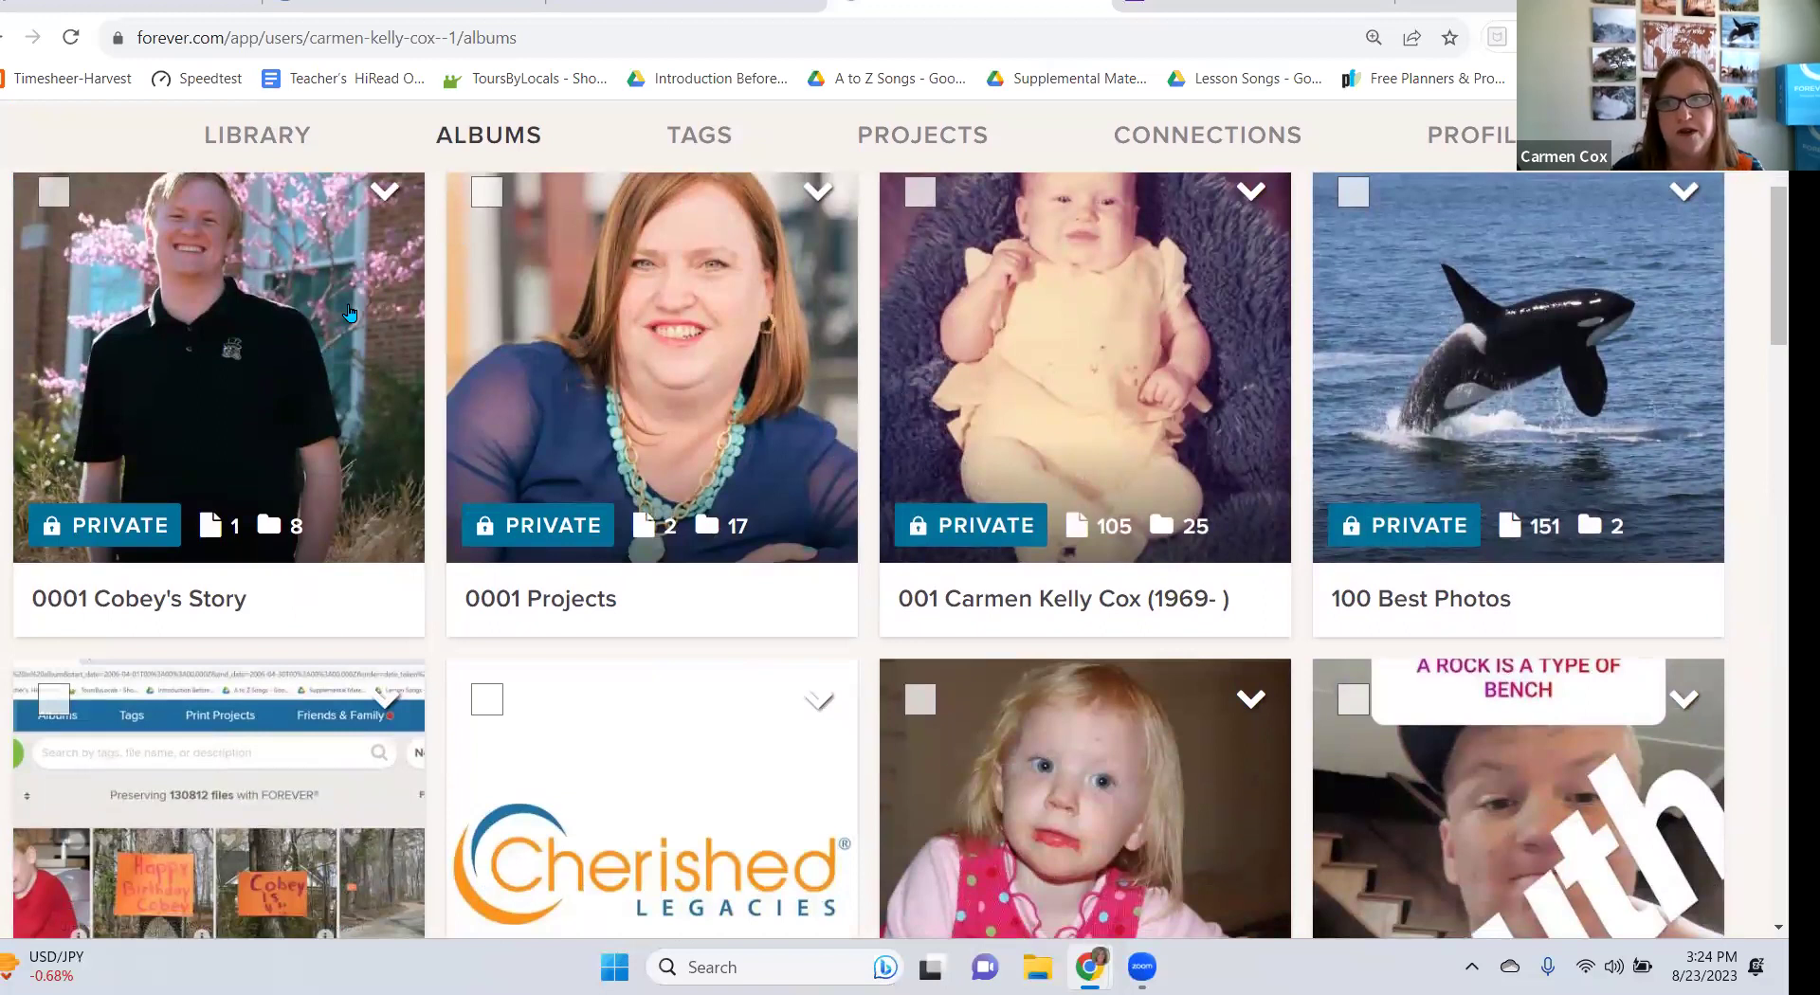
pyautogui.click(154, 600)
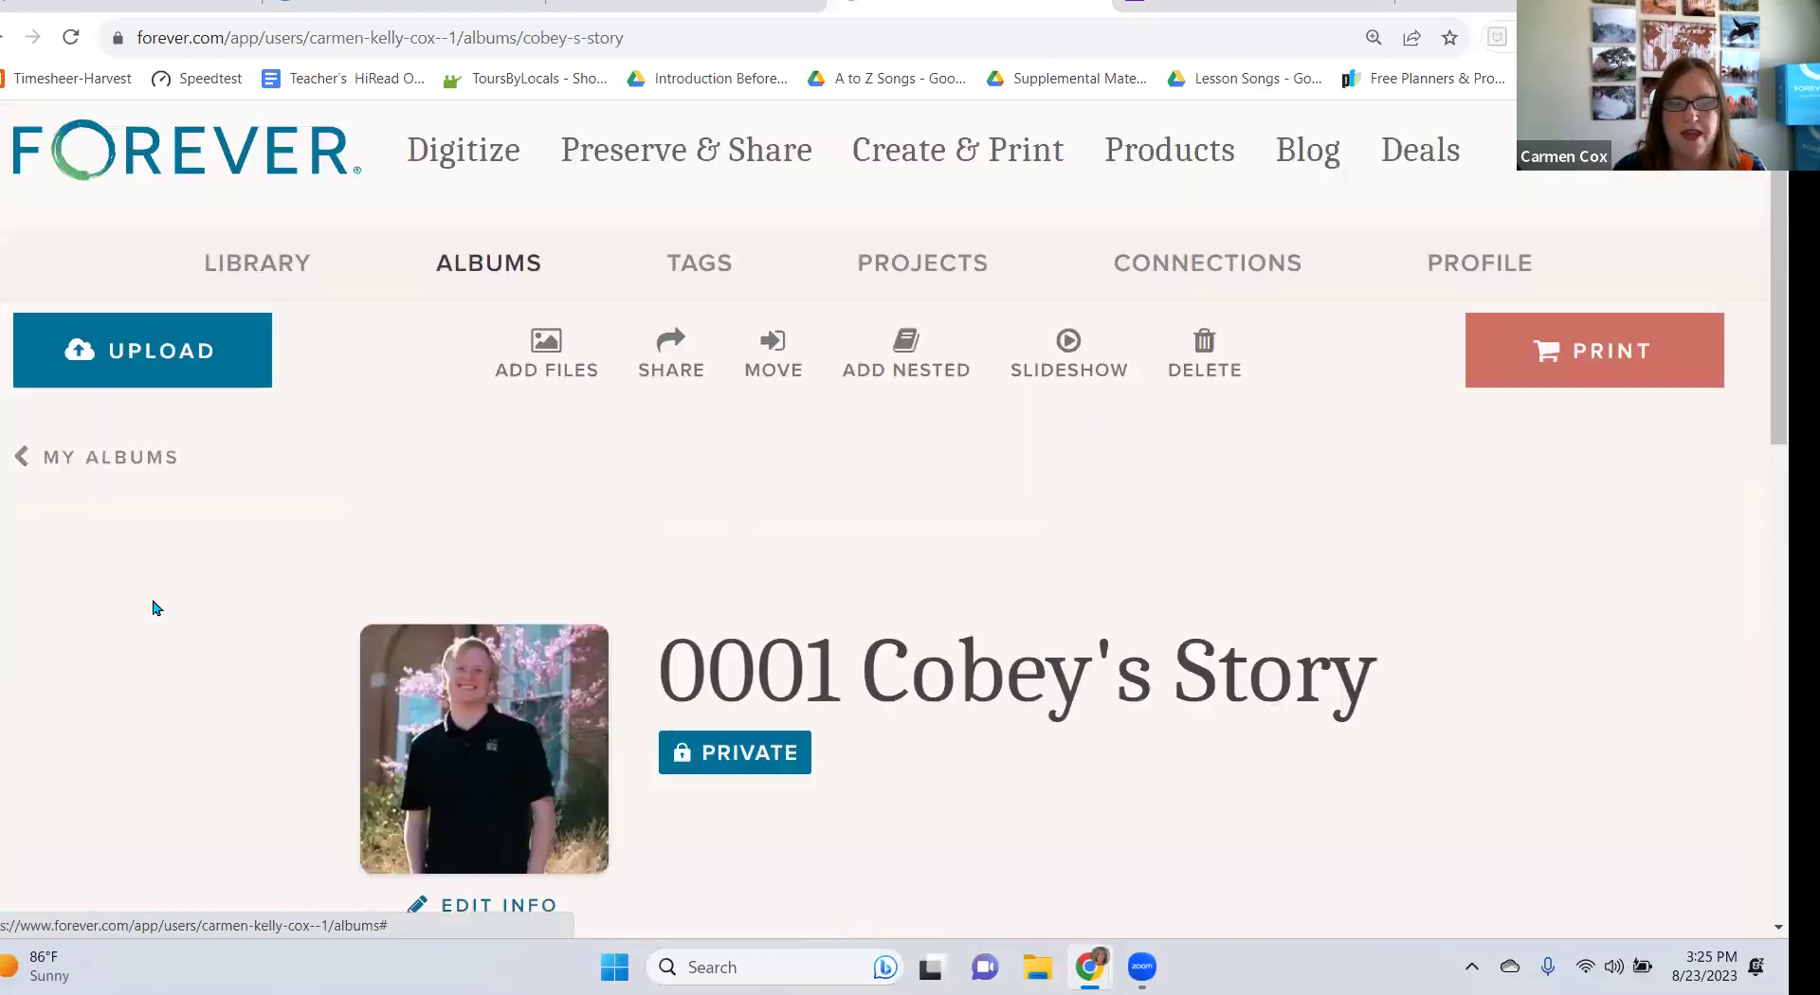
pyautogui.scroll(-2, 740, 615)
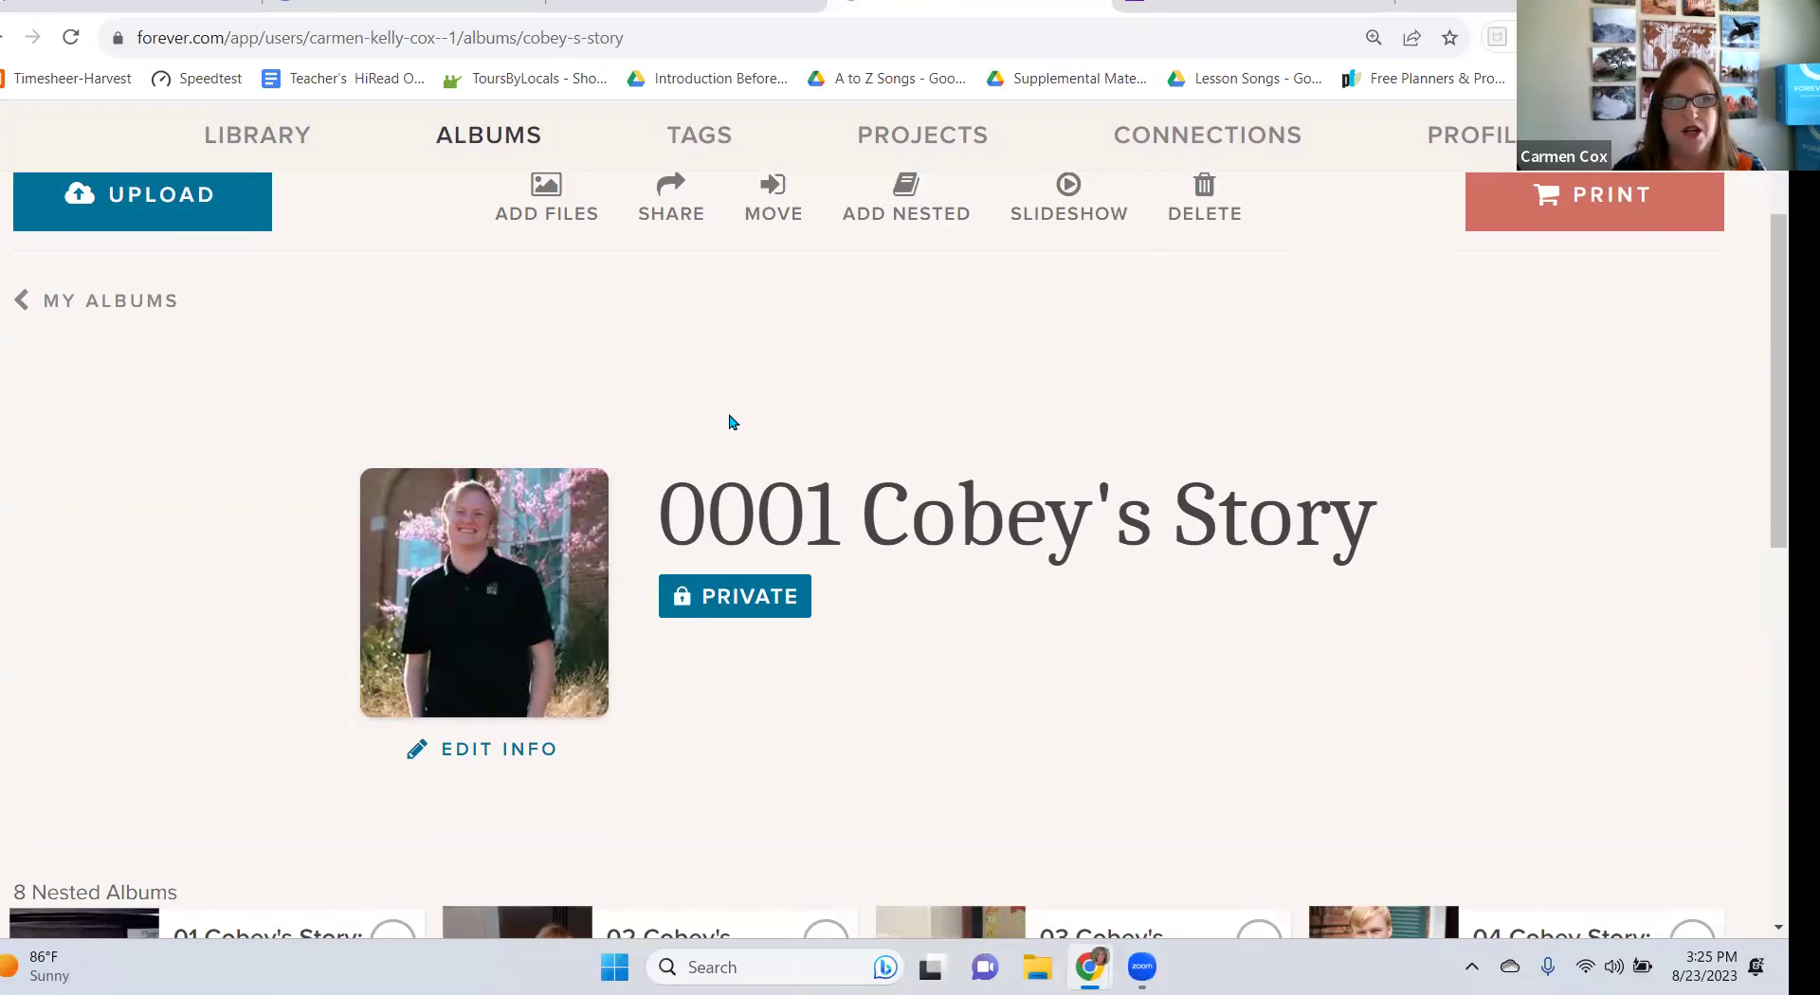
pyautogui.scroll(1, 729, 422)
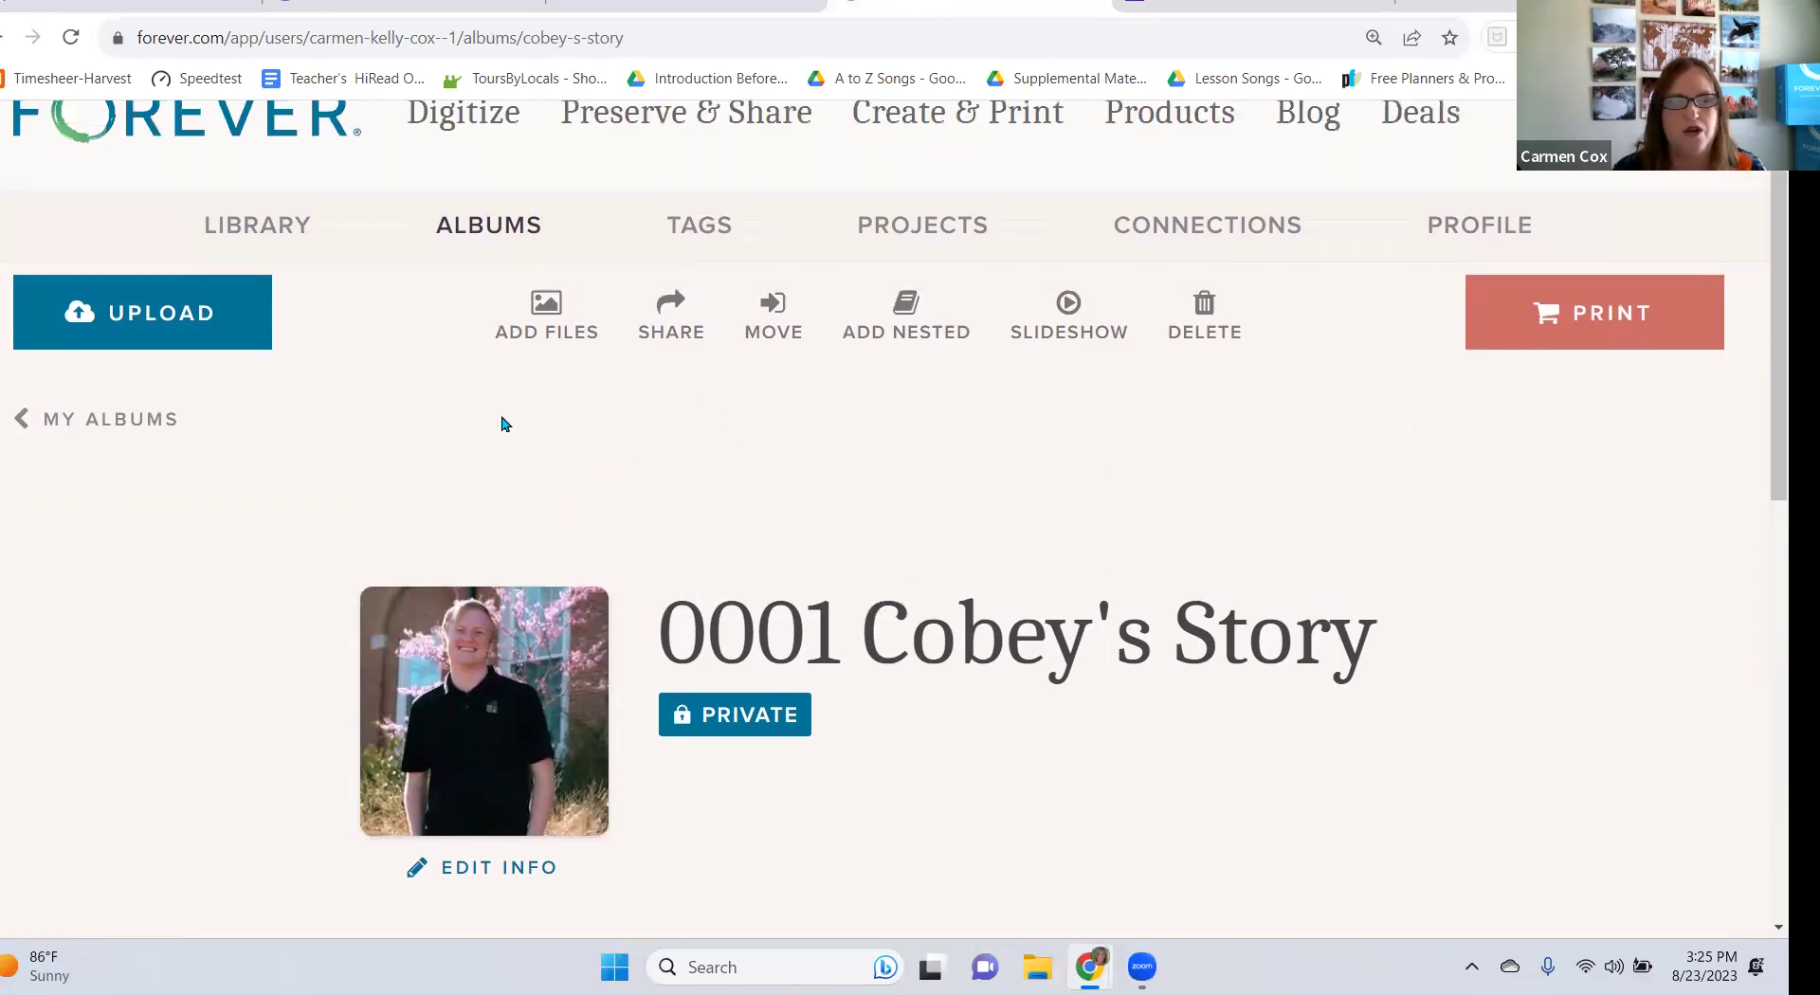
pyautogui.click(140, 316)
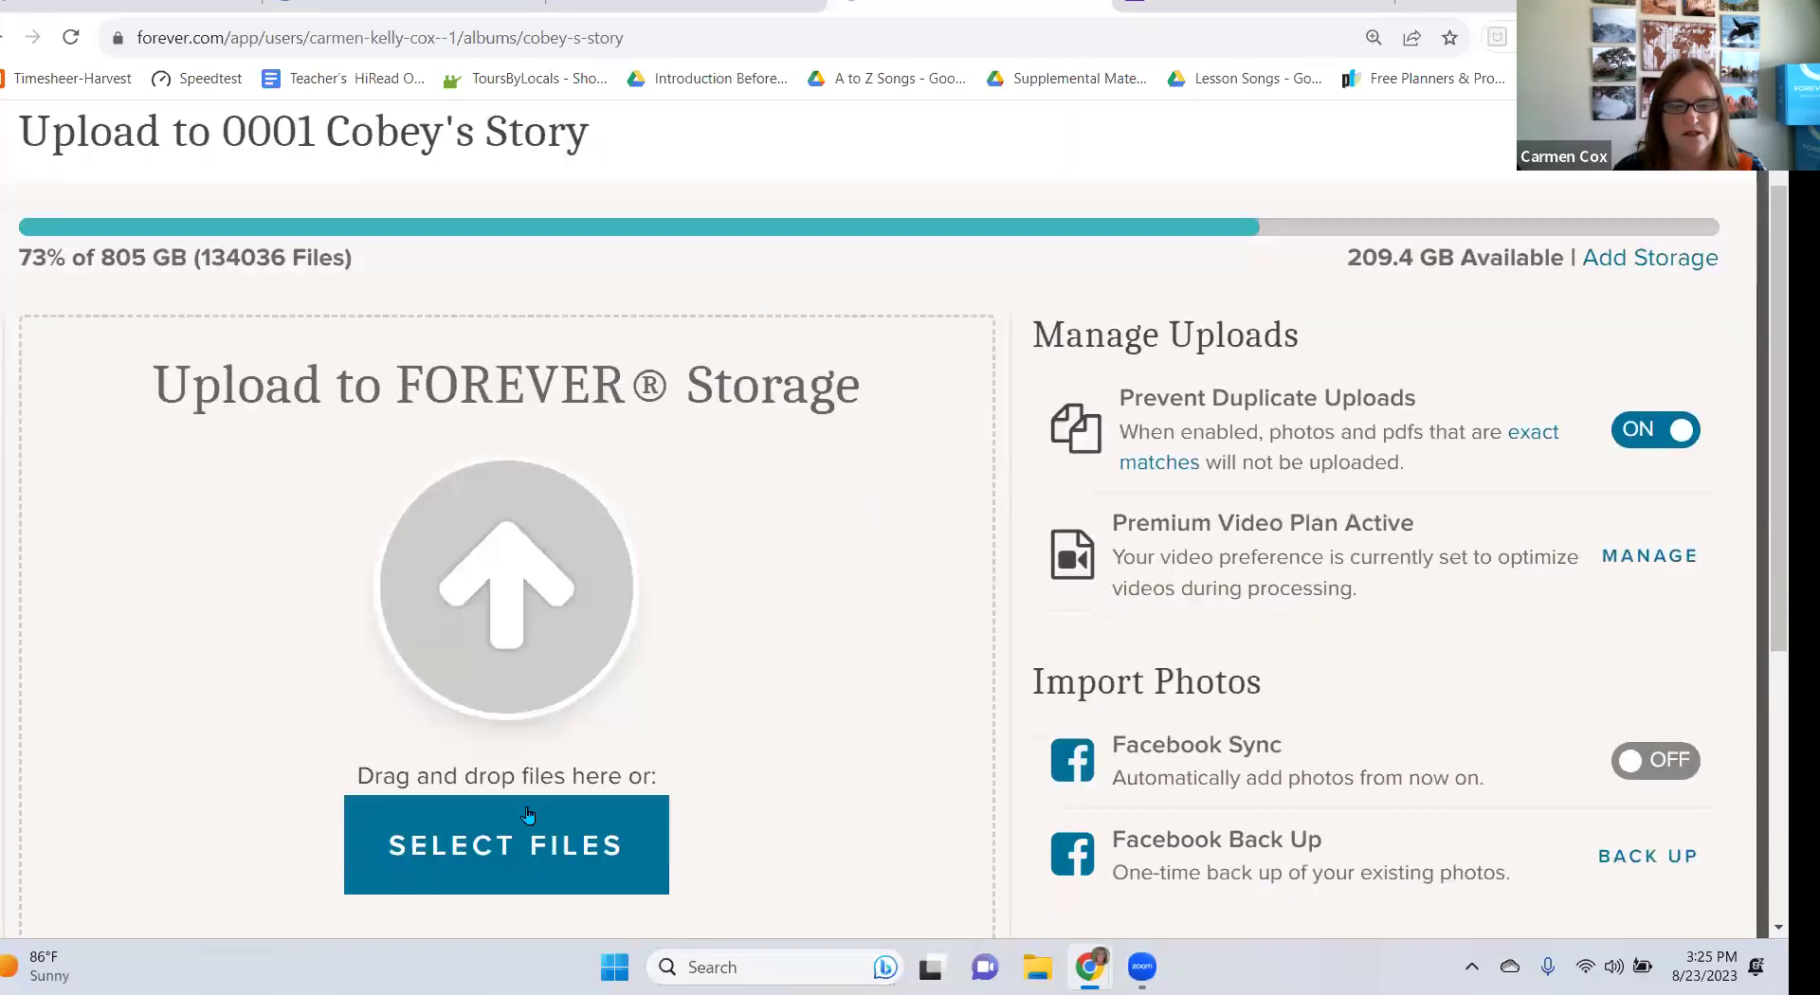
pyautogui.click(527, 852)
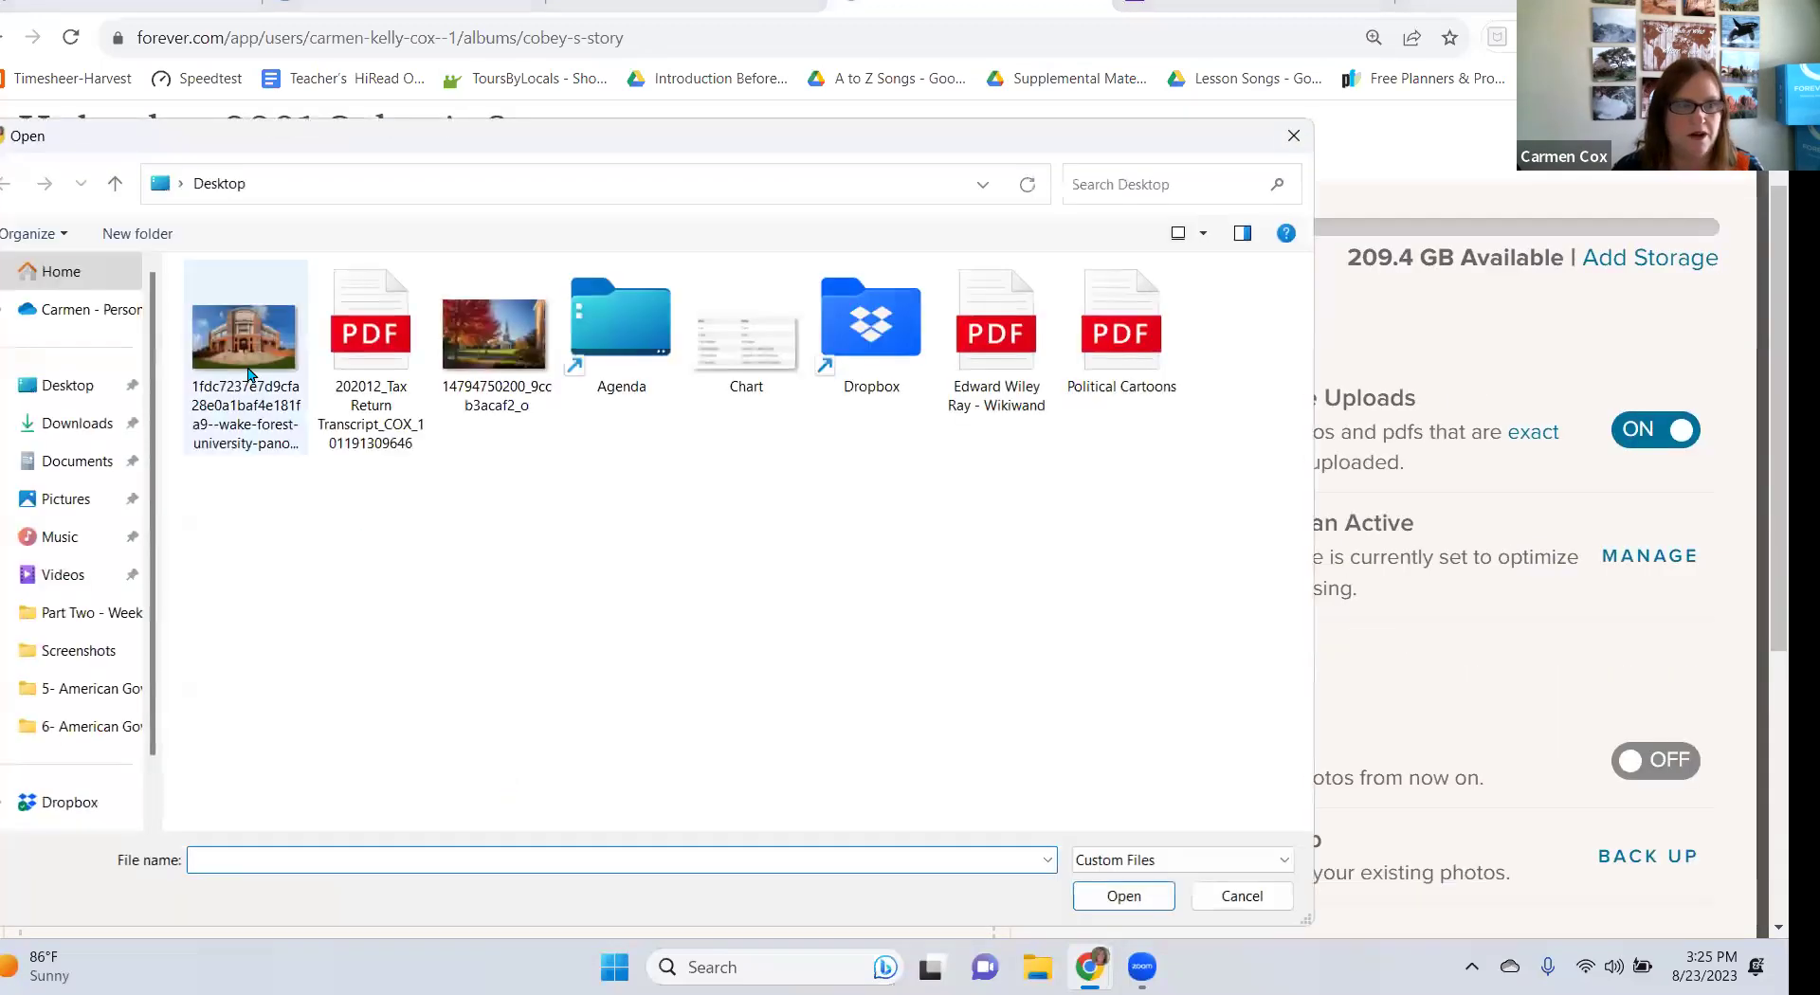
pyautogui.click(248, 371)
pyautogui.click(495, 343)
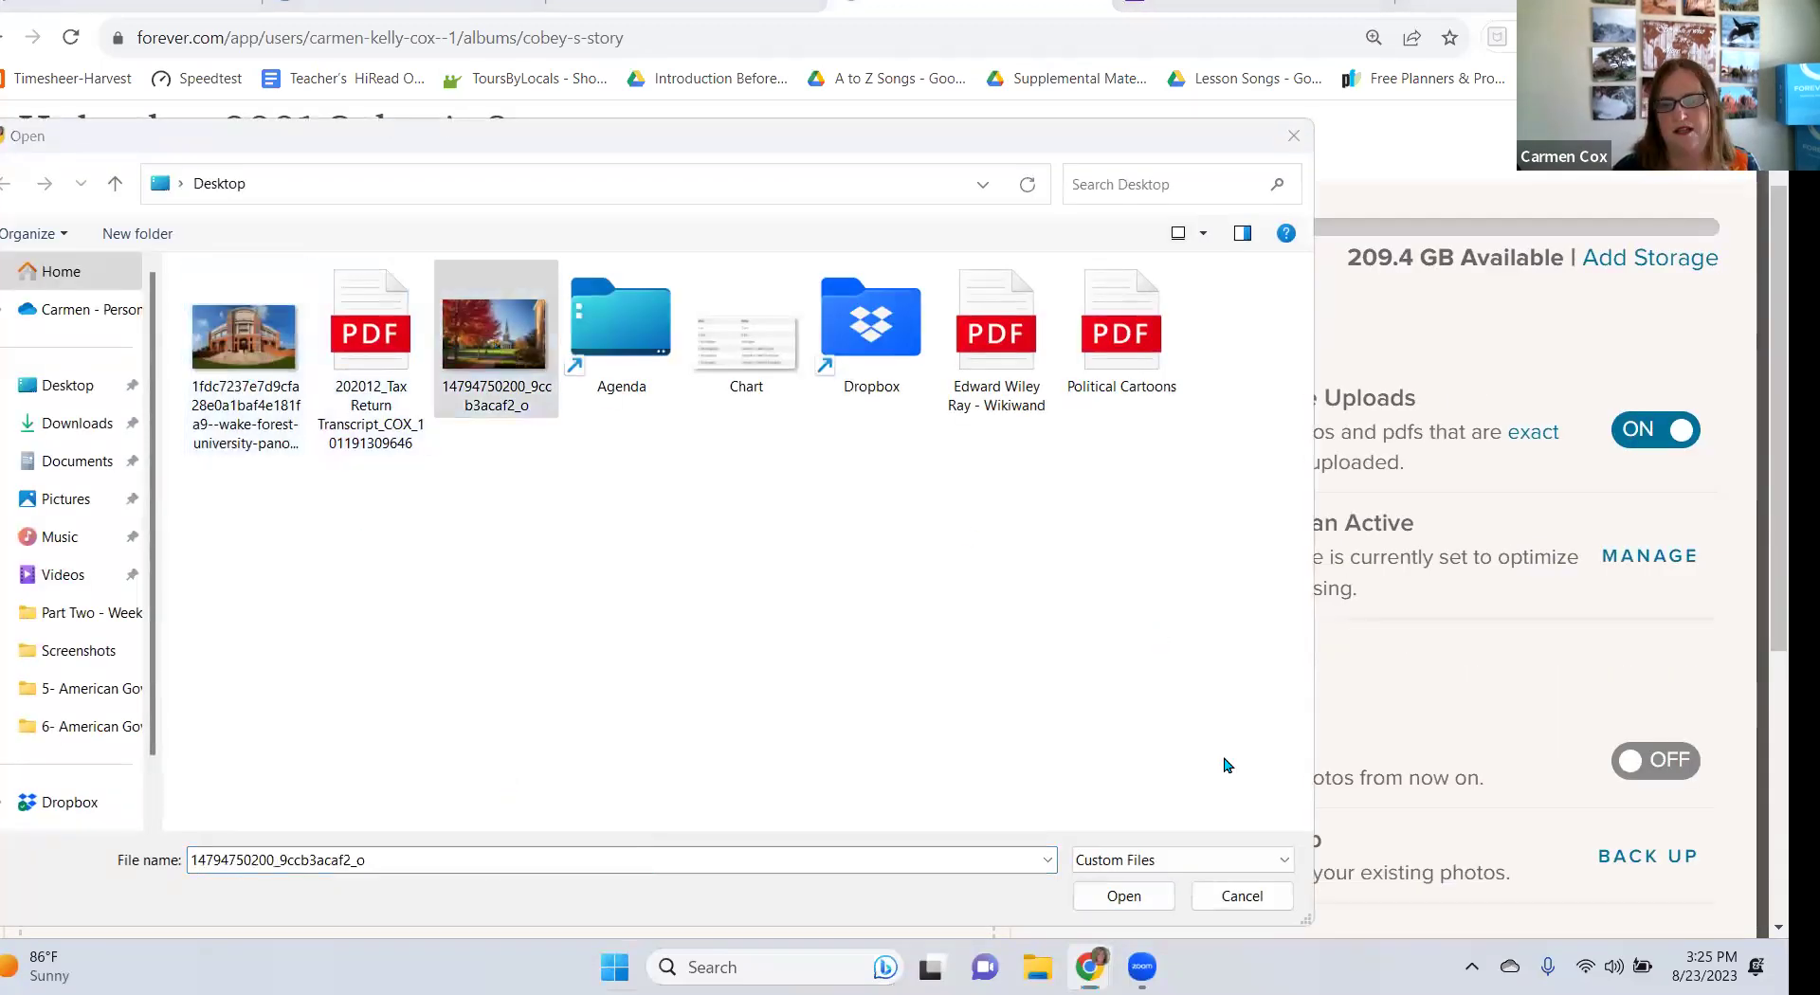
pyautogui.press('super')
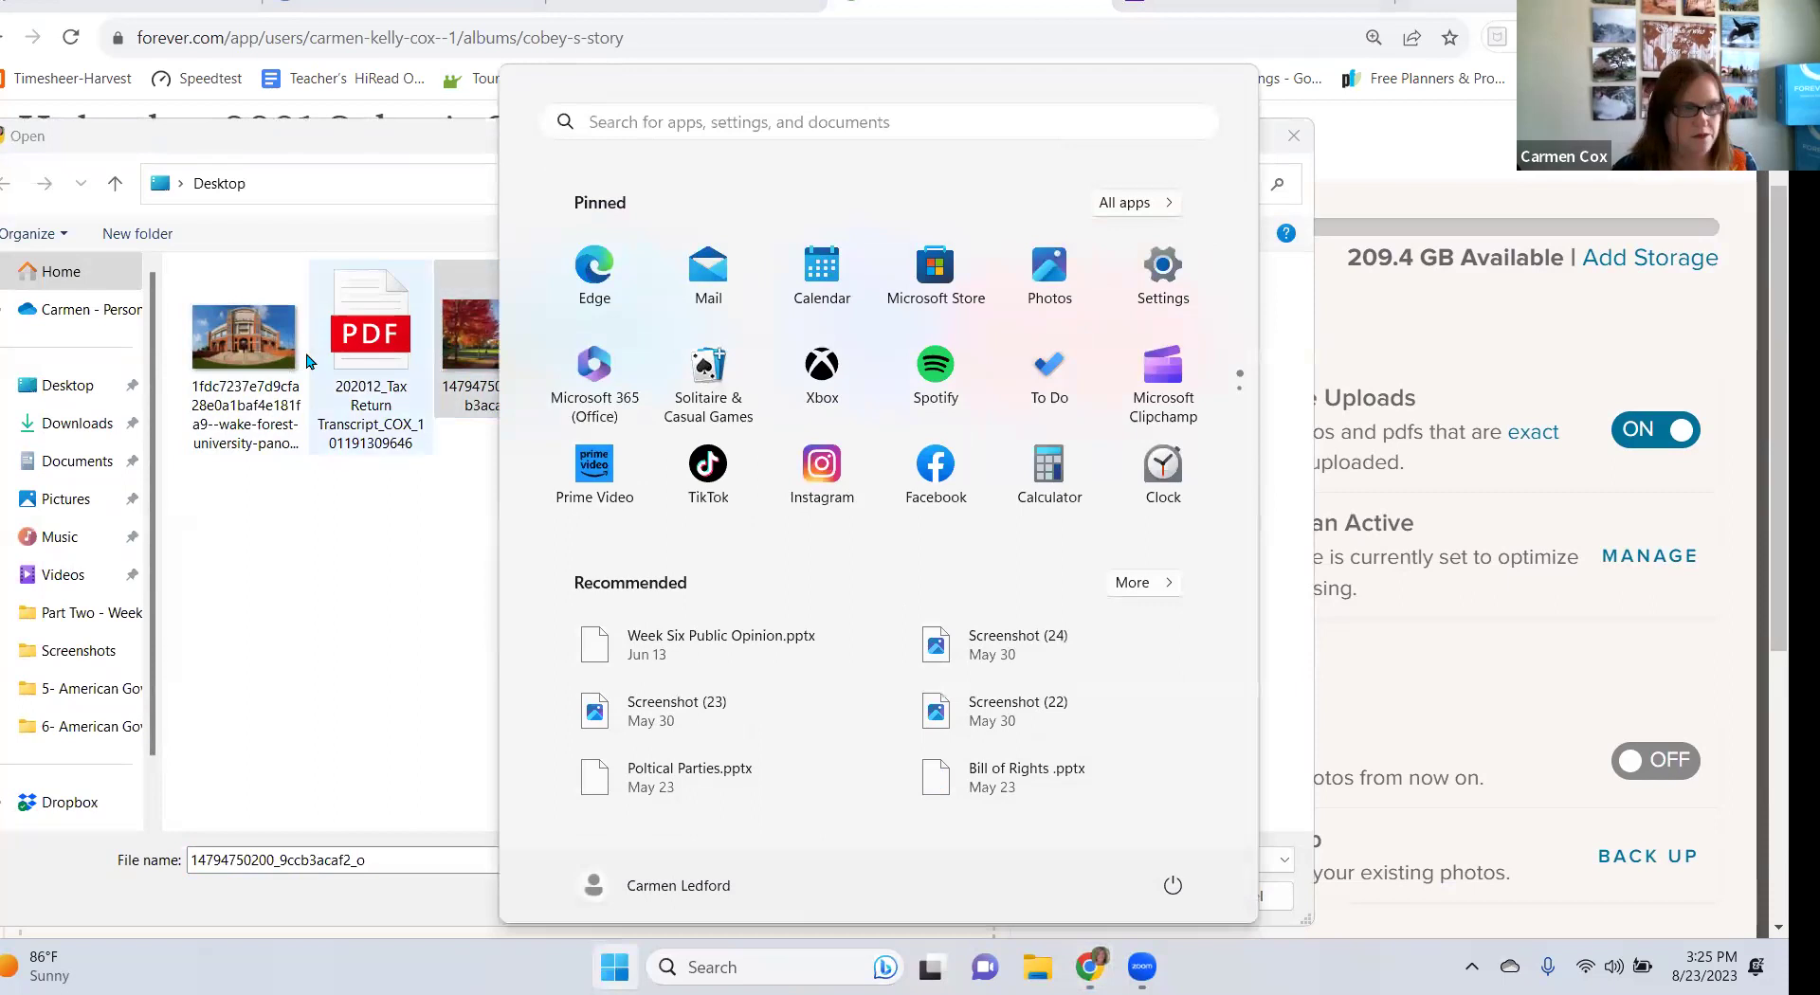
pyautogui.keyDown('ctrl'); pyautogui.click(249, 341); pyautogui.keyUp('ctrl')
pyautogui.press('Return')
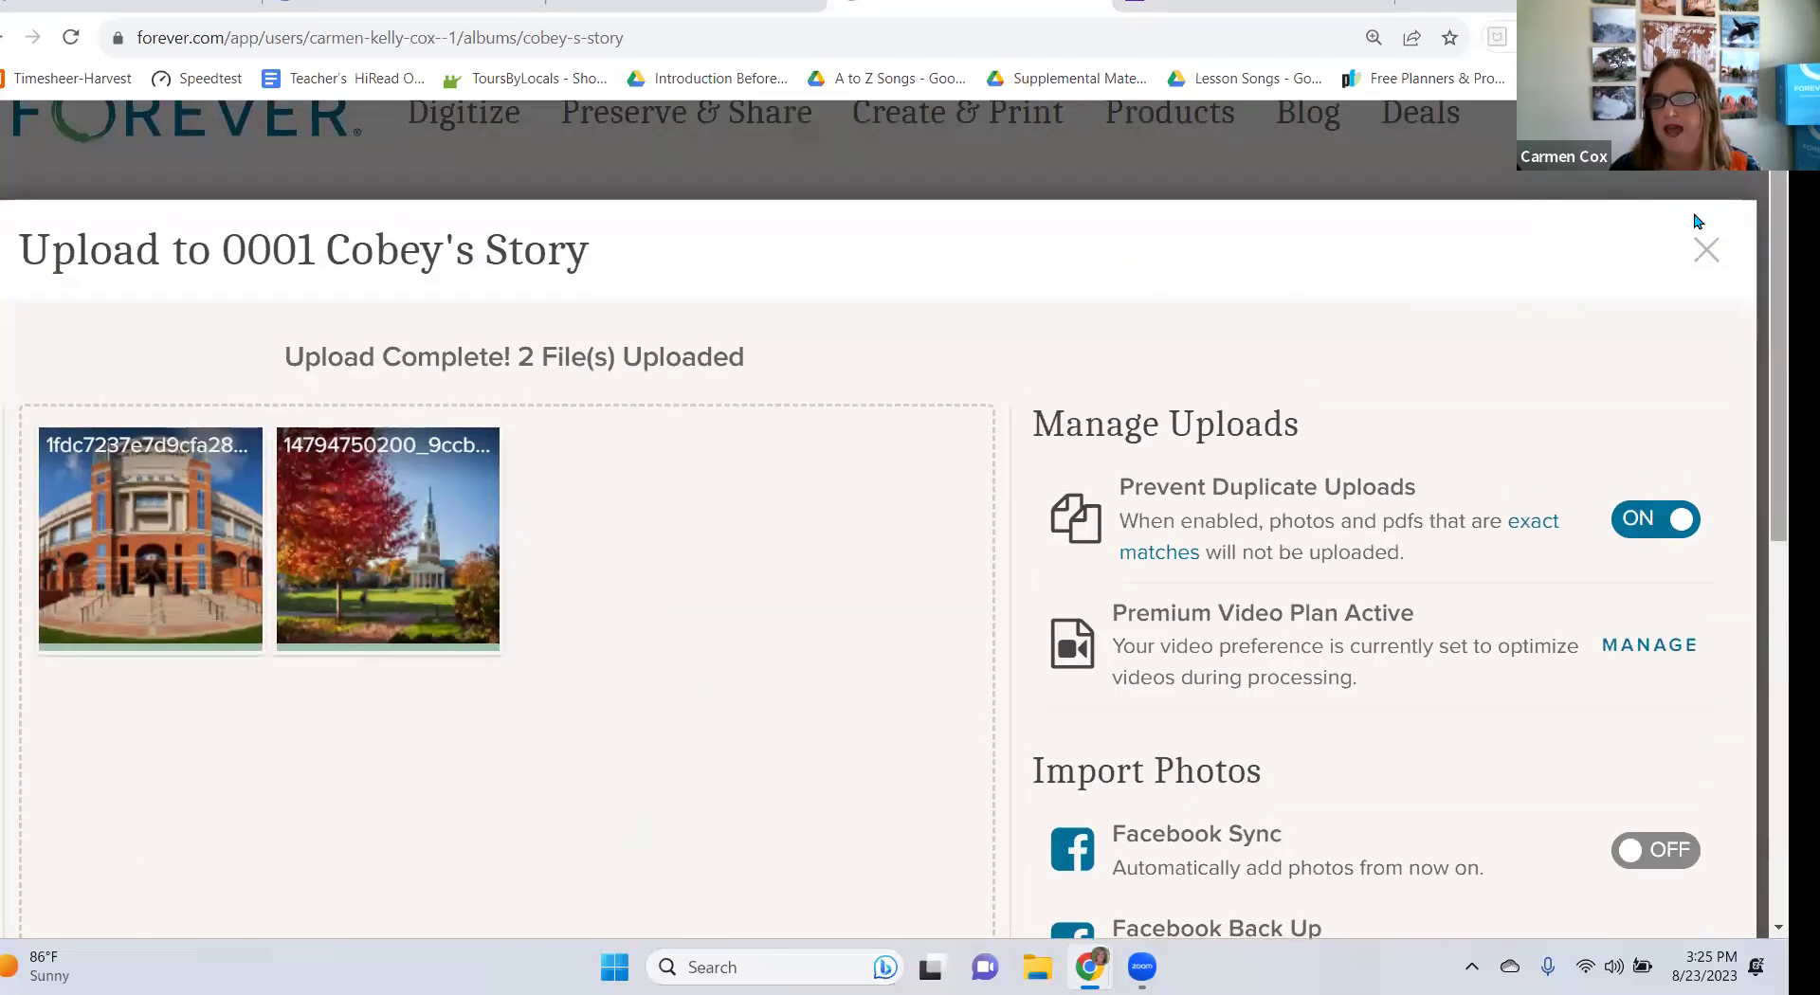
pyautogui.click(1706, 250)
pyautogui.scroll(-5, 1114, 355)
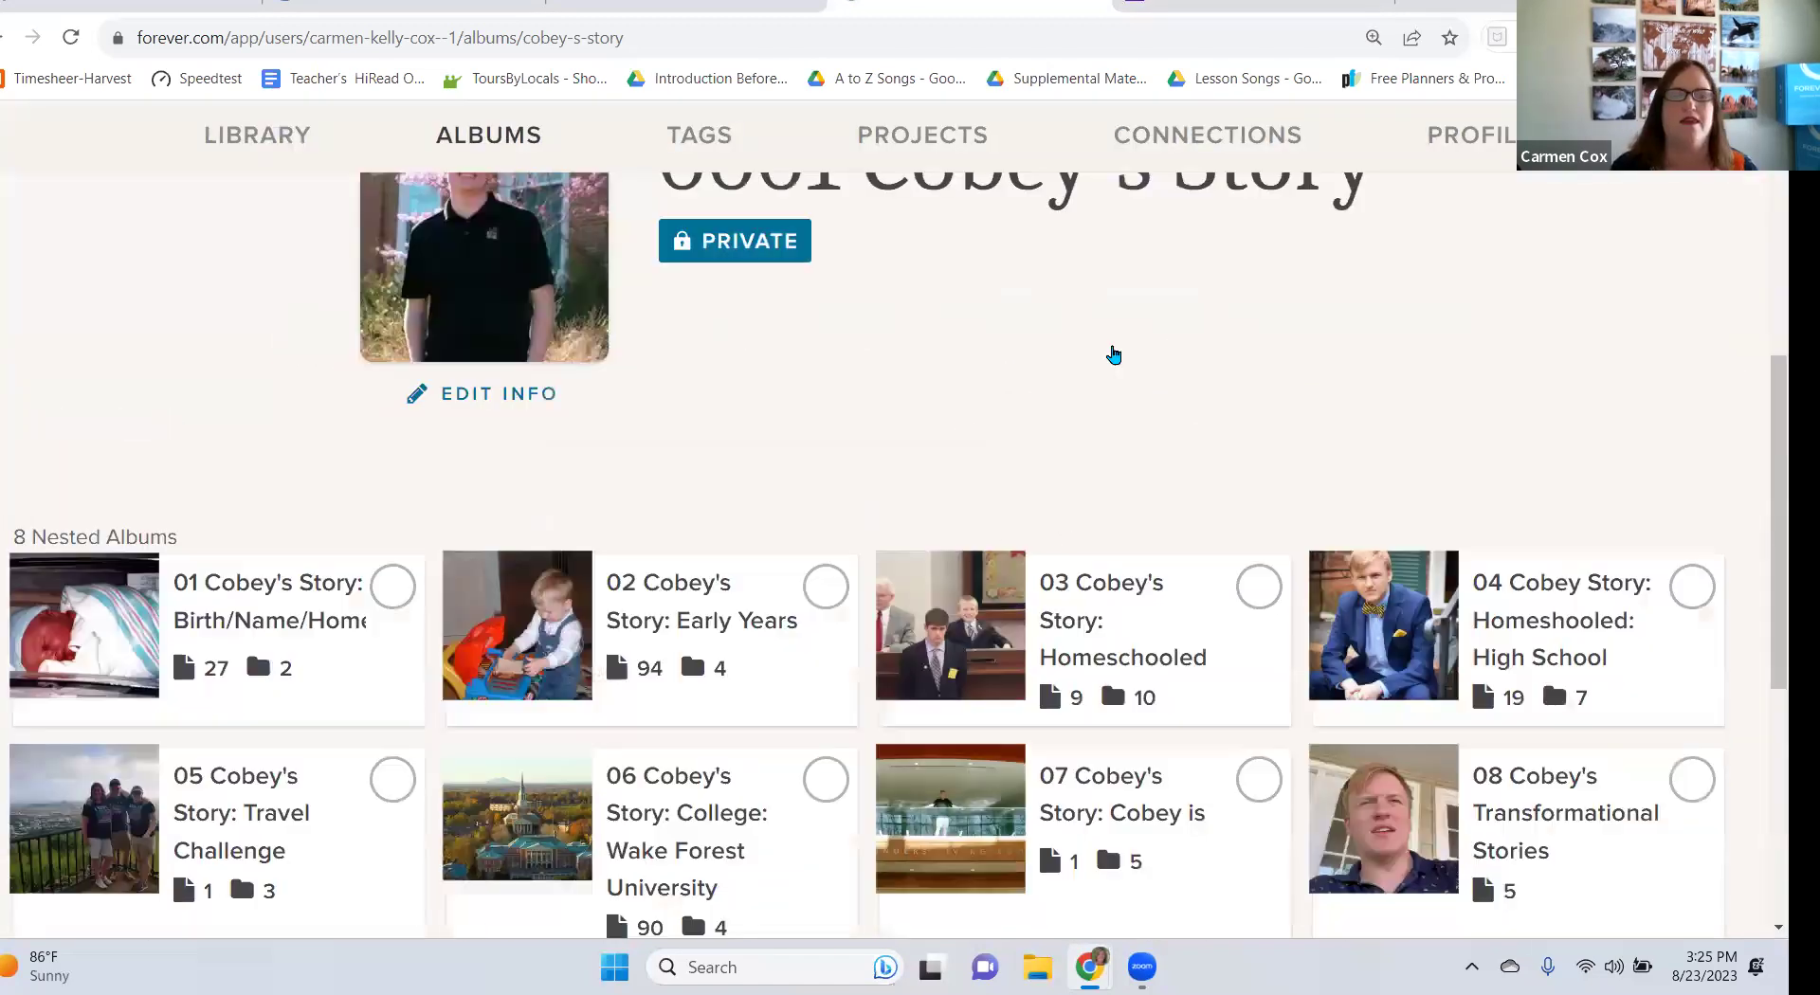
pyautogui.scroll(-6, 1114, 355)
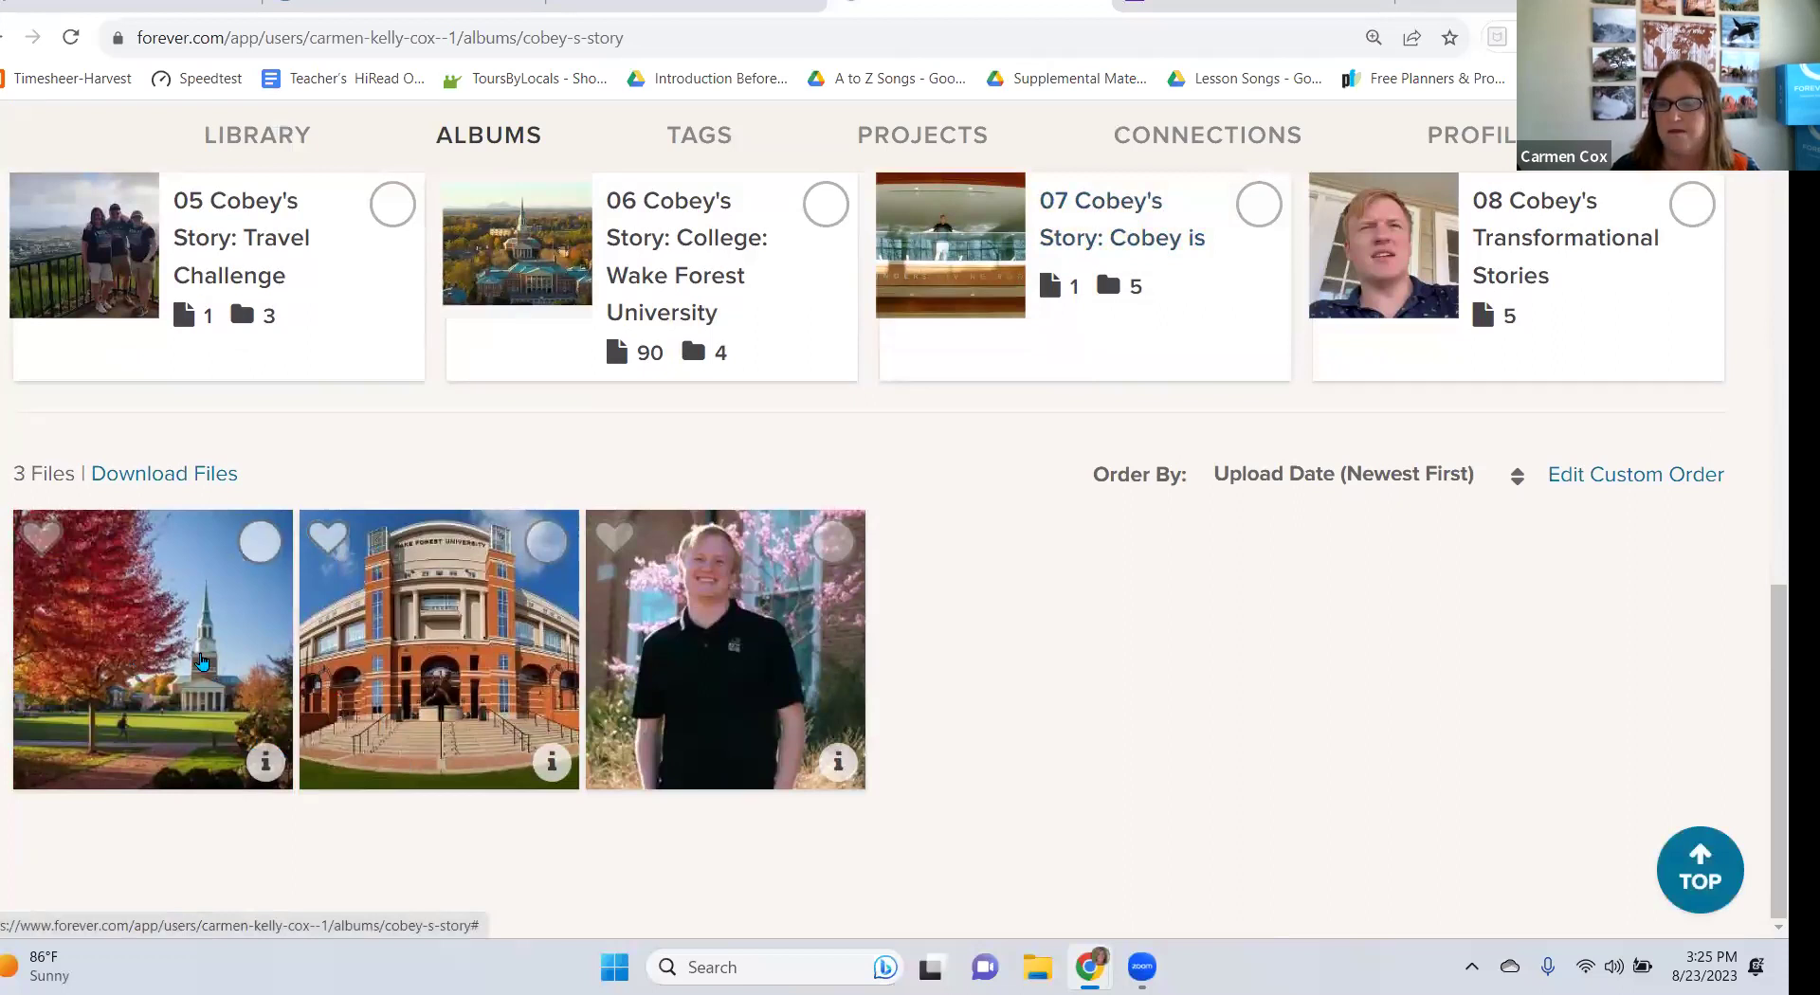
# Return to the albums list and start a new album named 00002 followed by the person's first name and "Story".
pyautogui.scroll(6, 1357, 570)
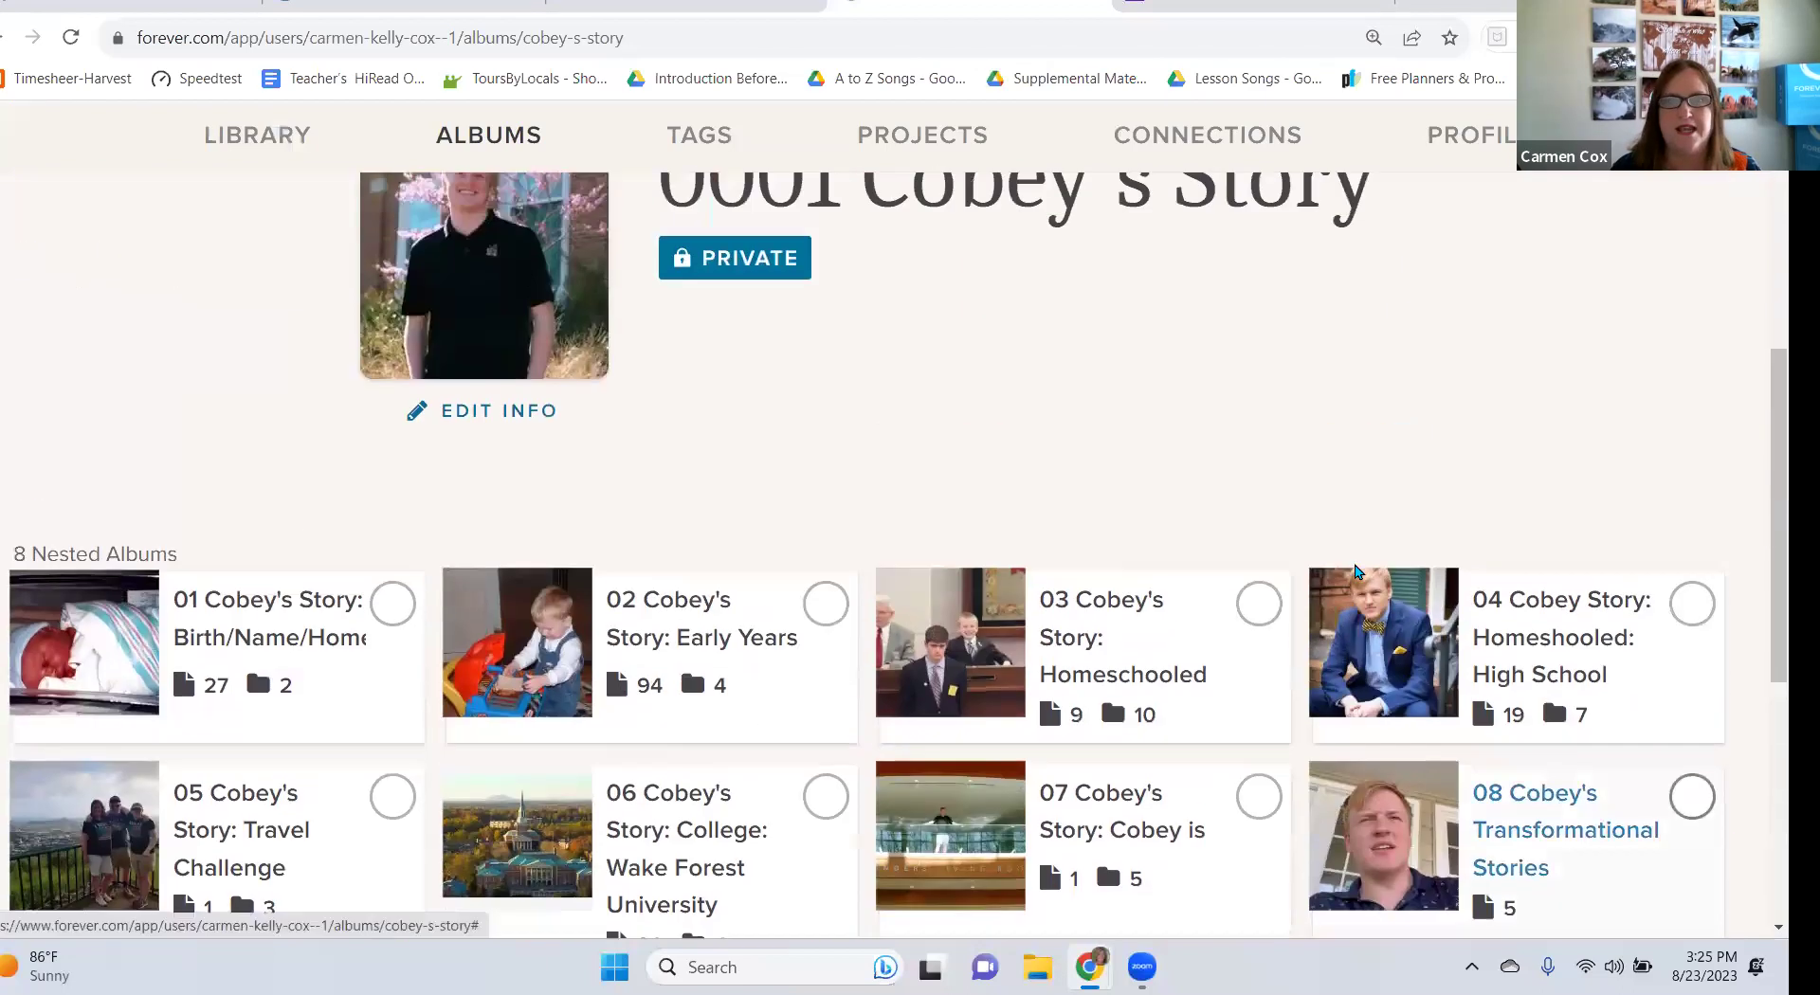
pyautogui.scroll(5, 1346, 564)
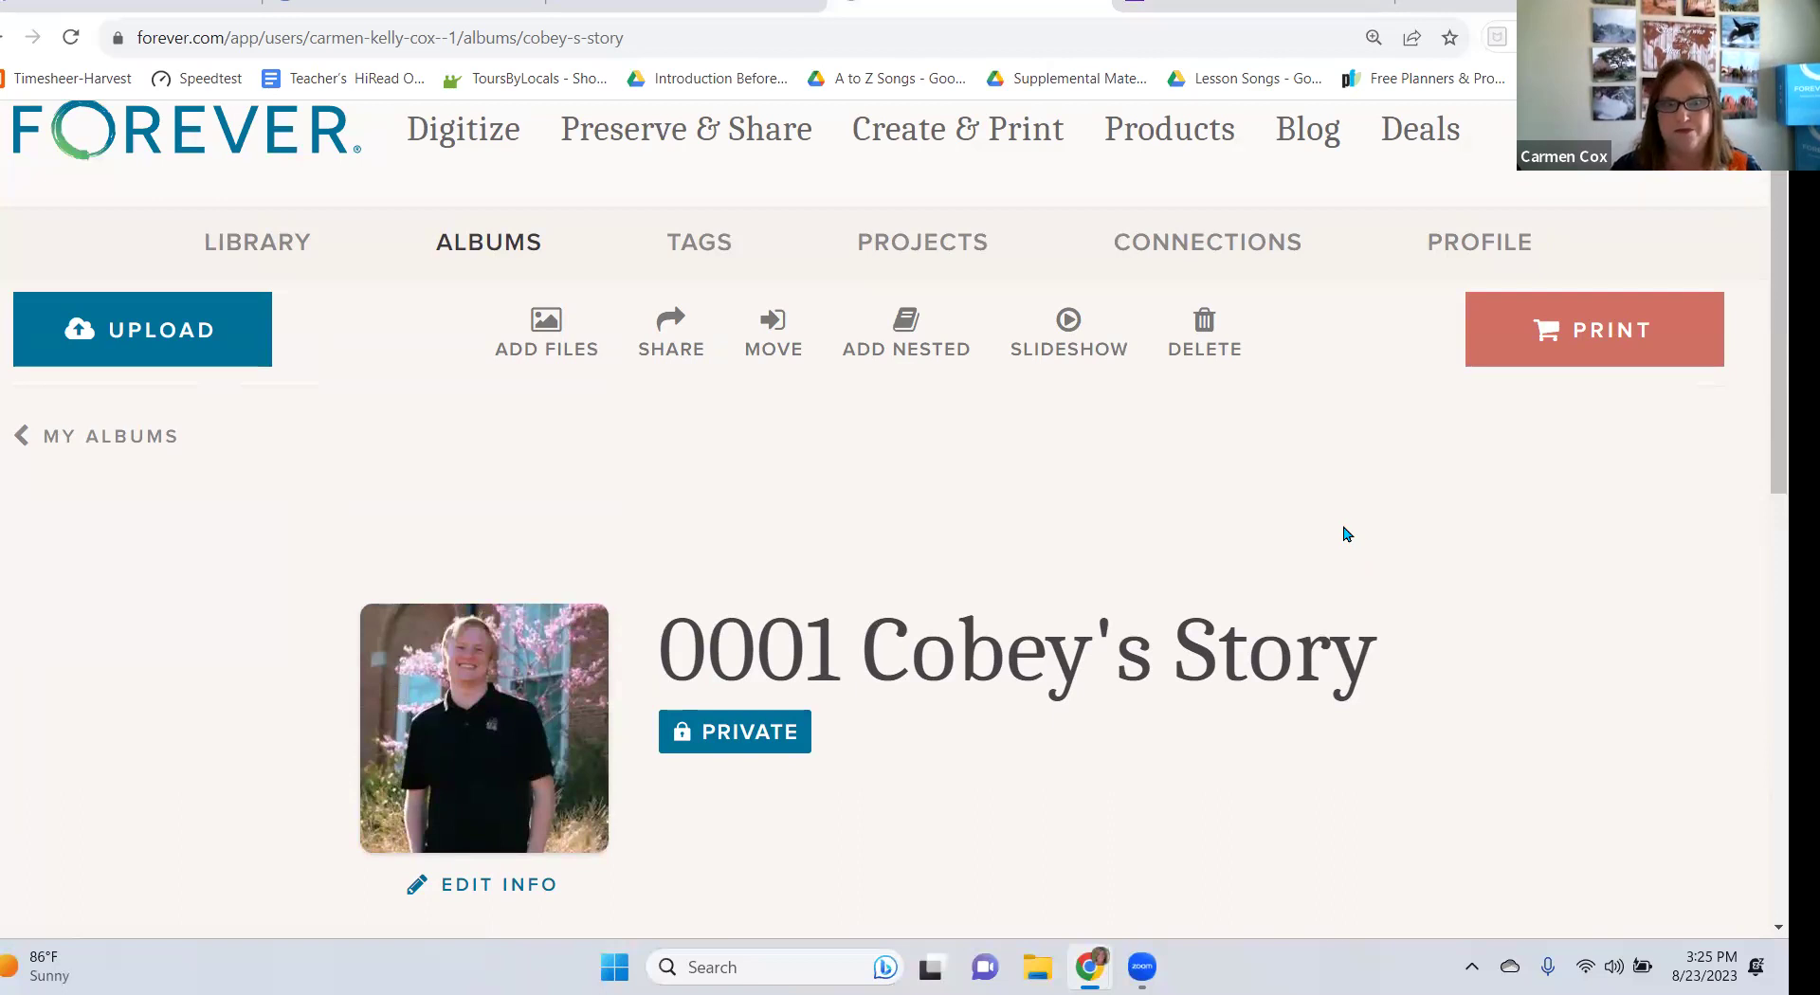
pyautogui.click(134, 436)
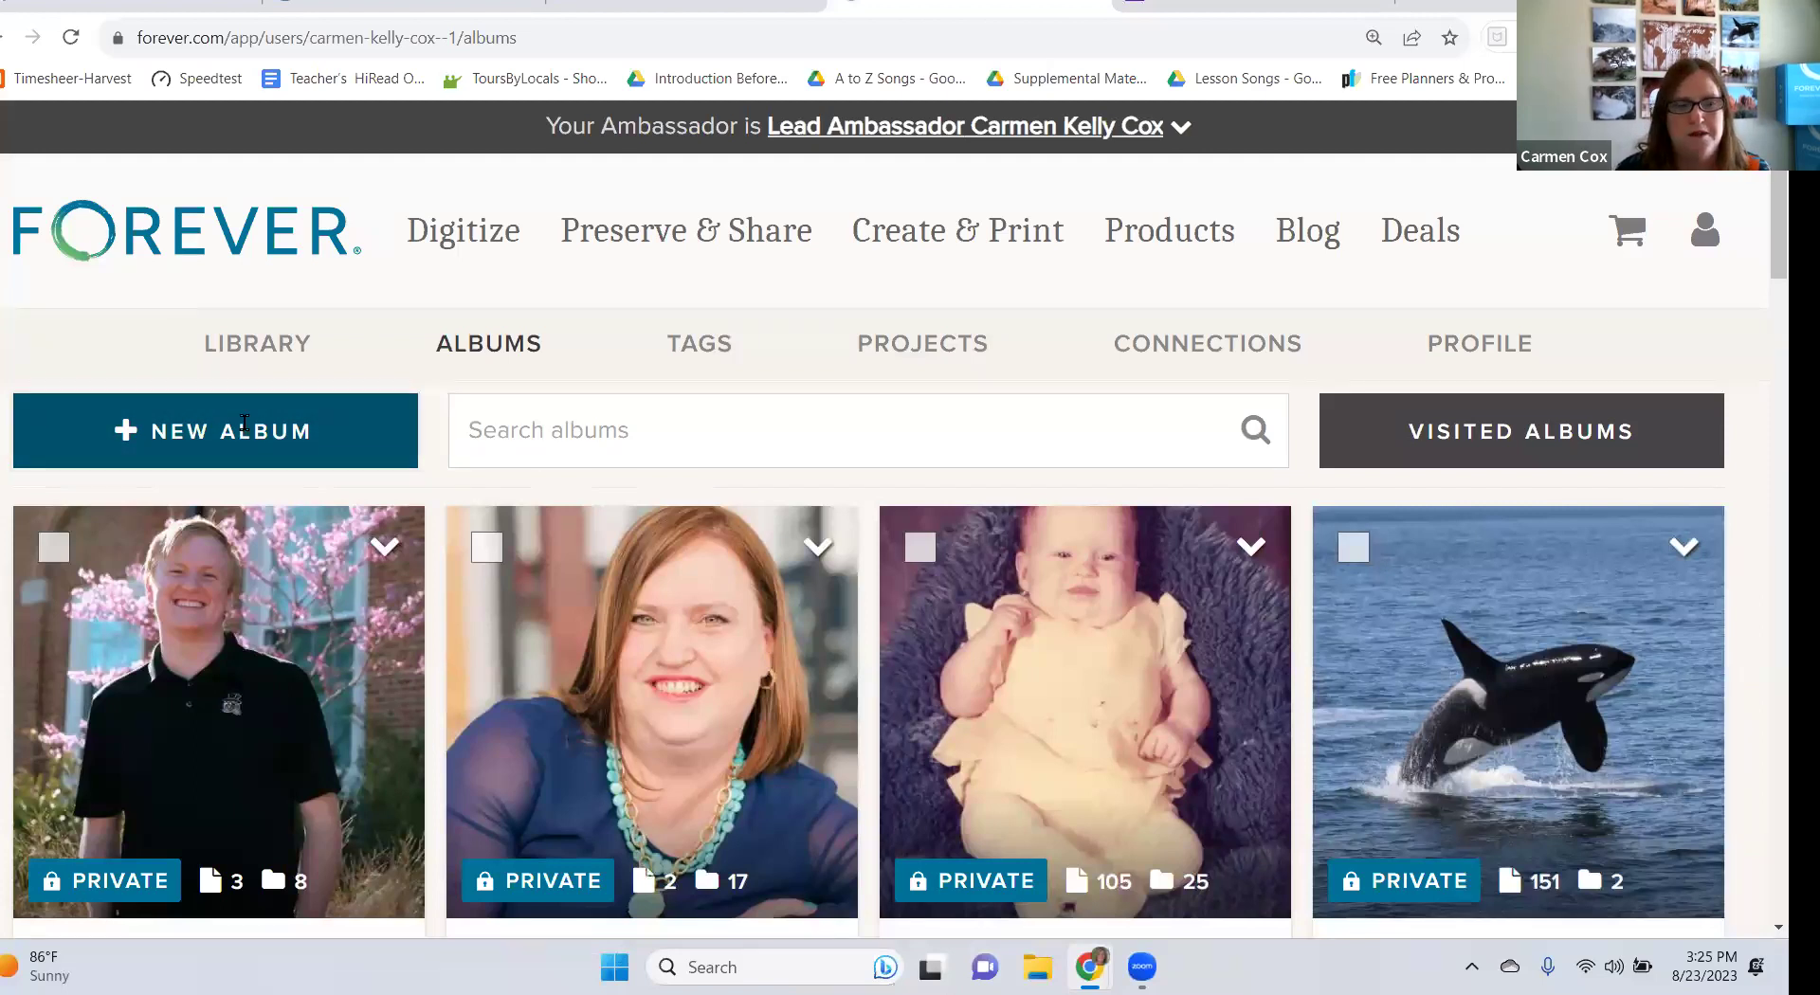
pyautogui.click(244, 431)
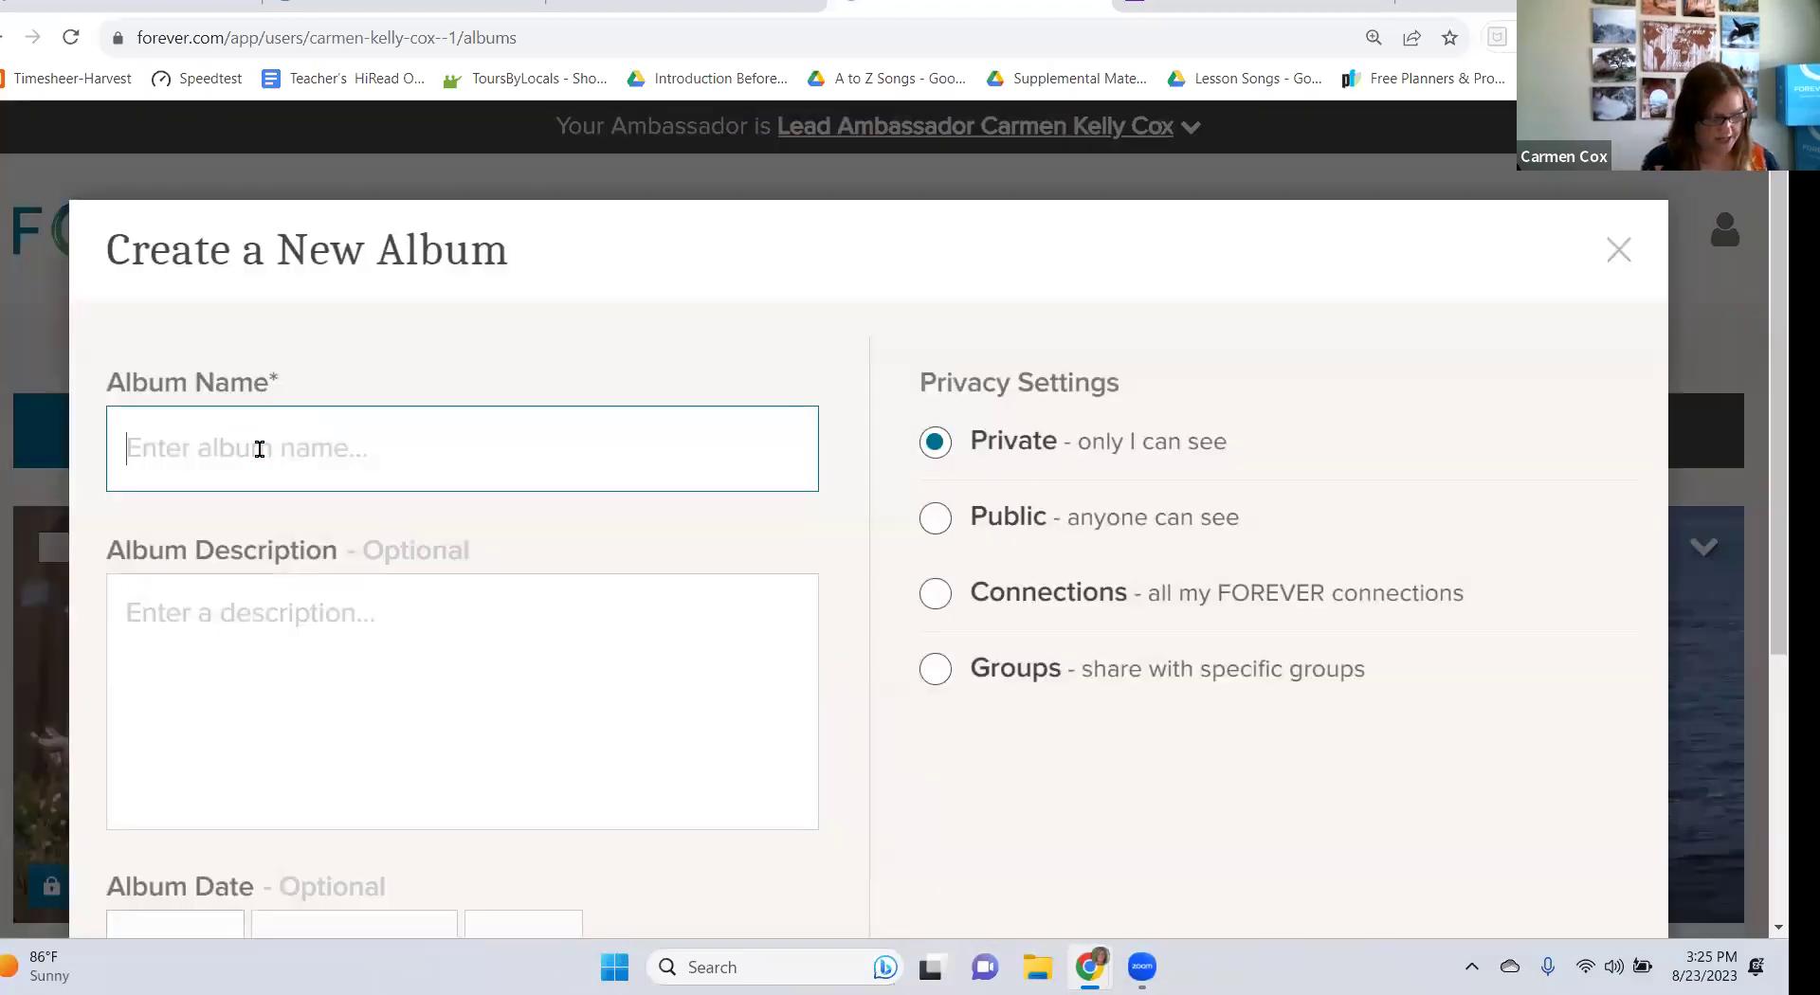
pyautogui.write('00')
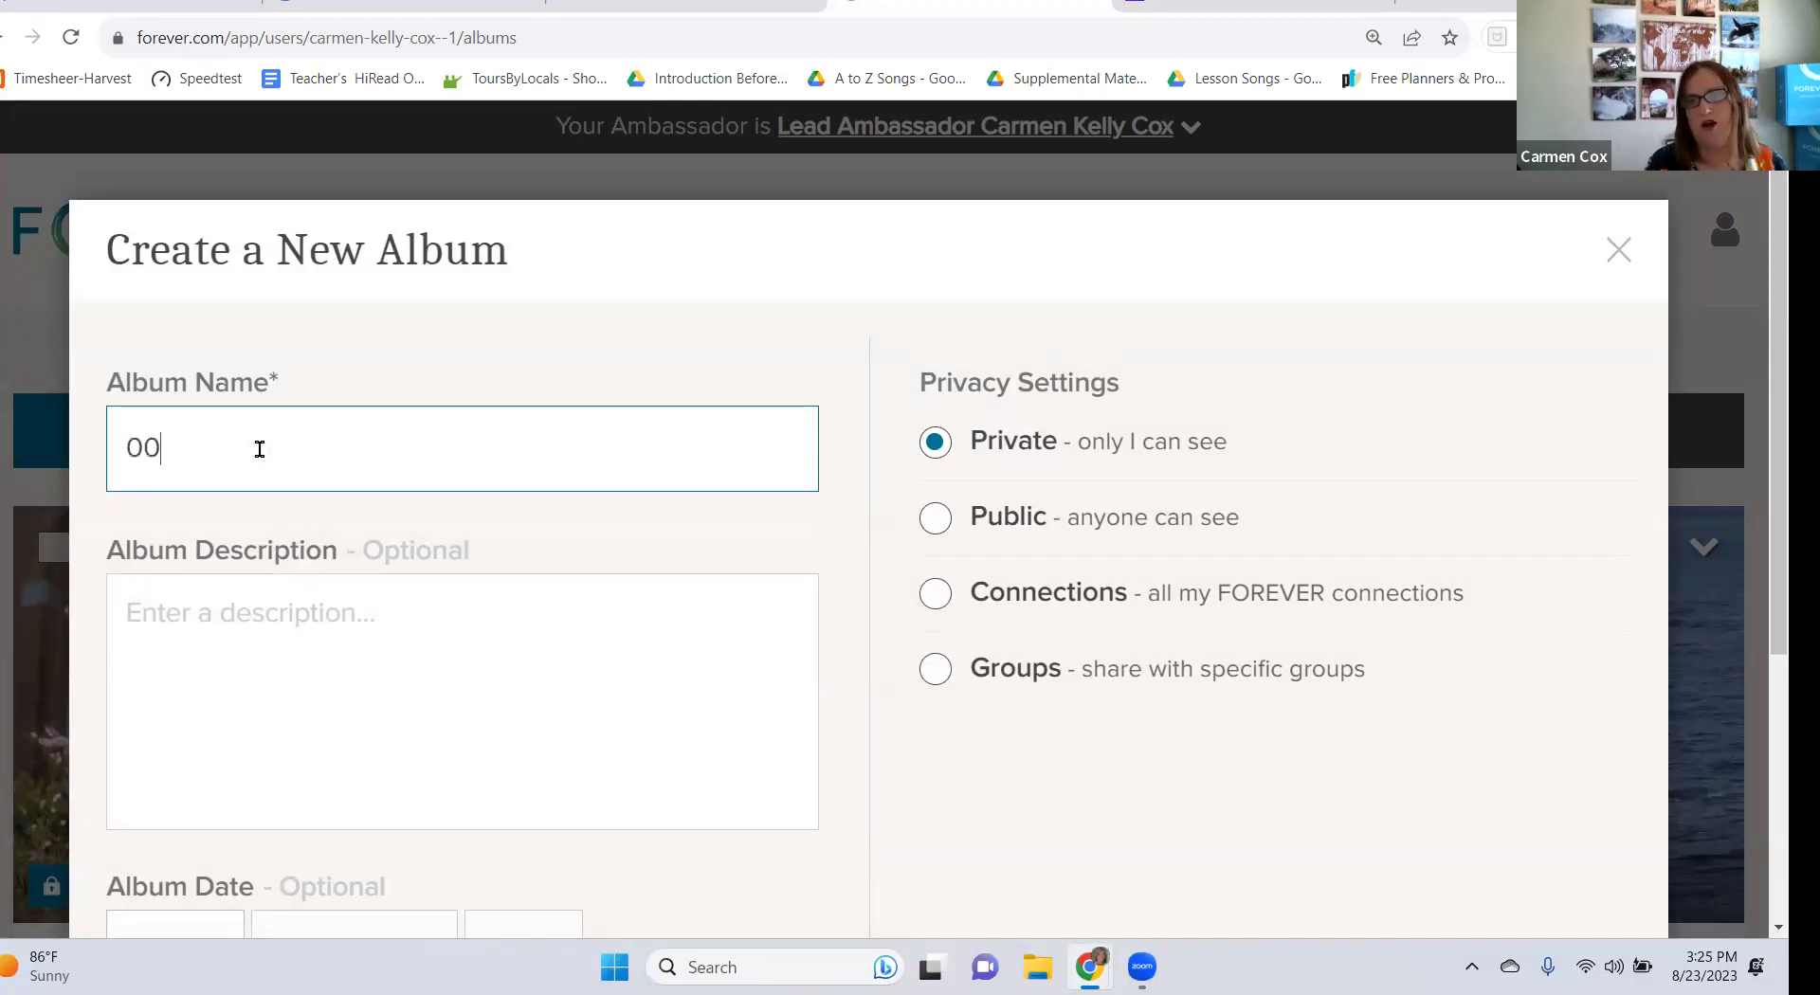
pyautogui.write('00')
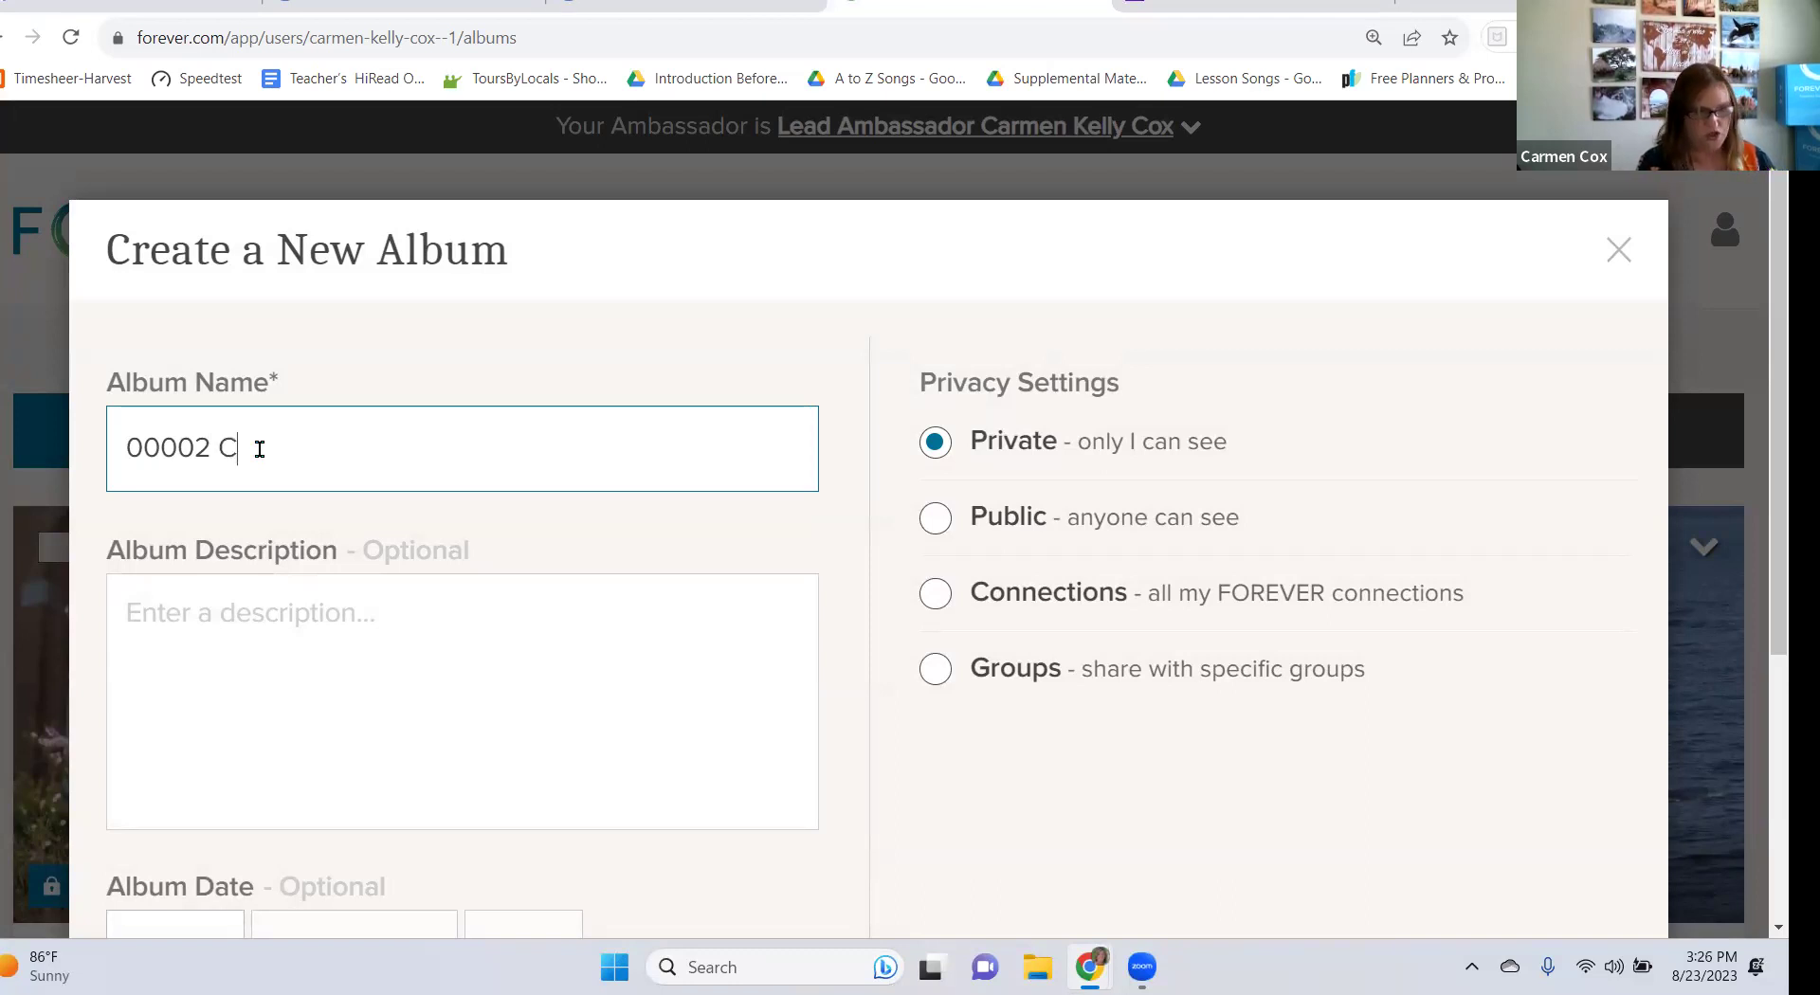
pyautogui.write("2 Claire's Story")
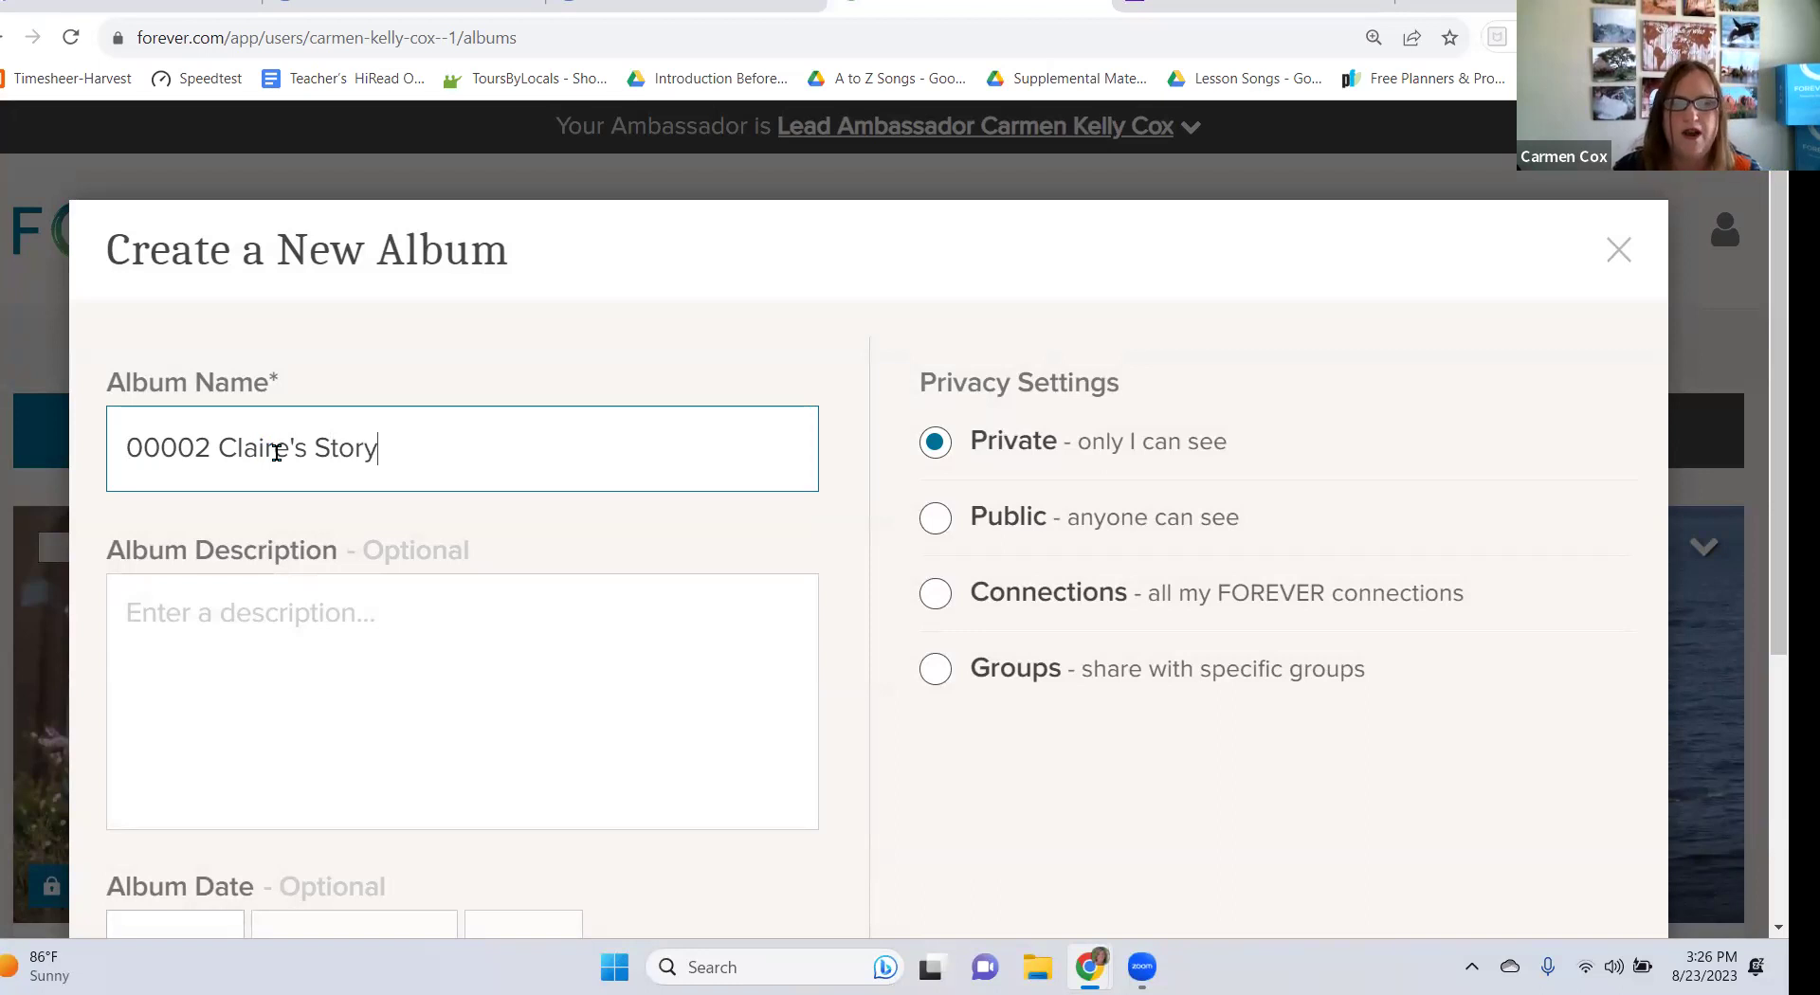
# Review the optional album details, keep the privacy setting on Private and create the 00002 story album.
pyautogui.scroll(-1, 201, 529)
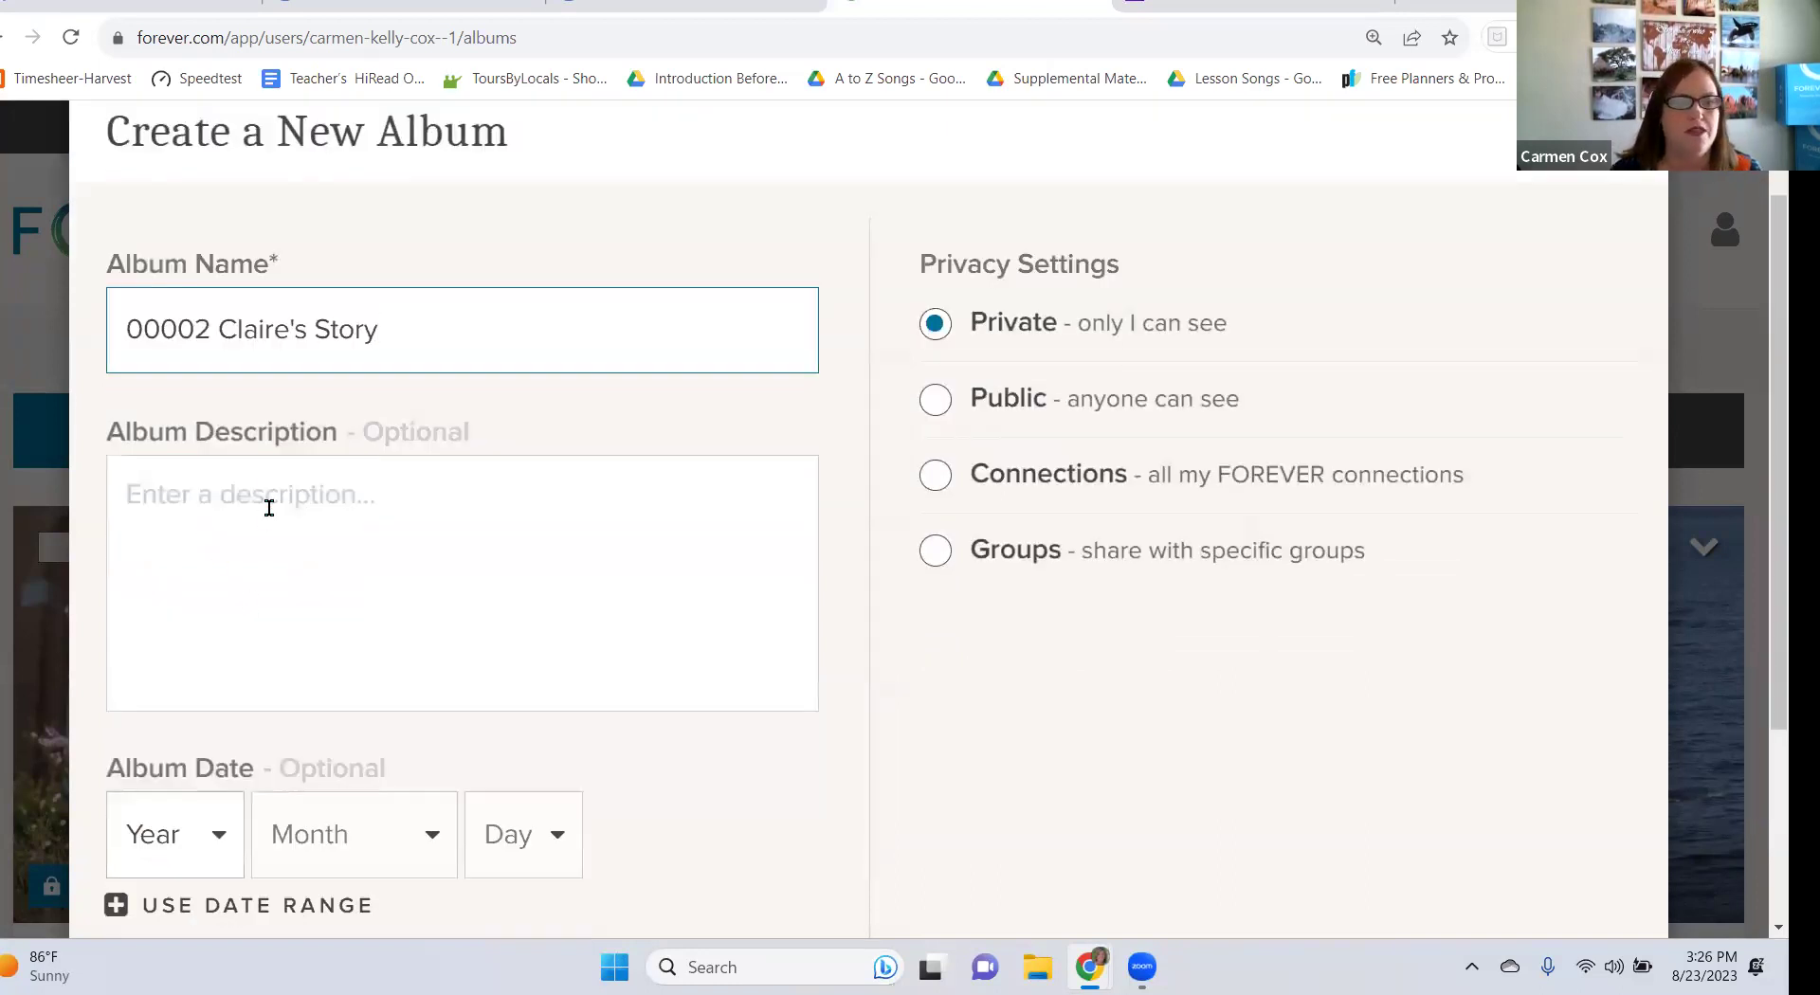
pyautogui.scroll(-1, 269, 508)
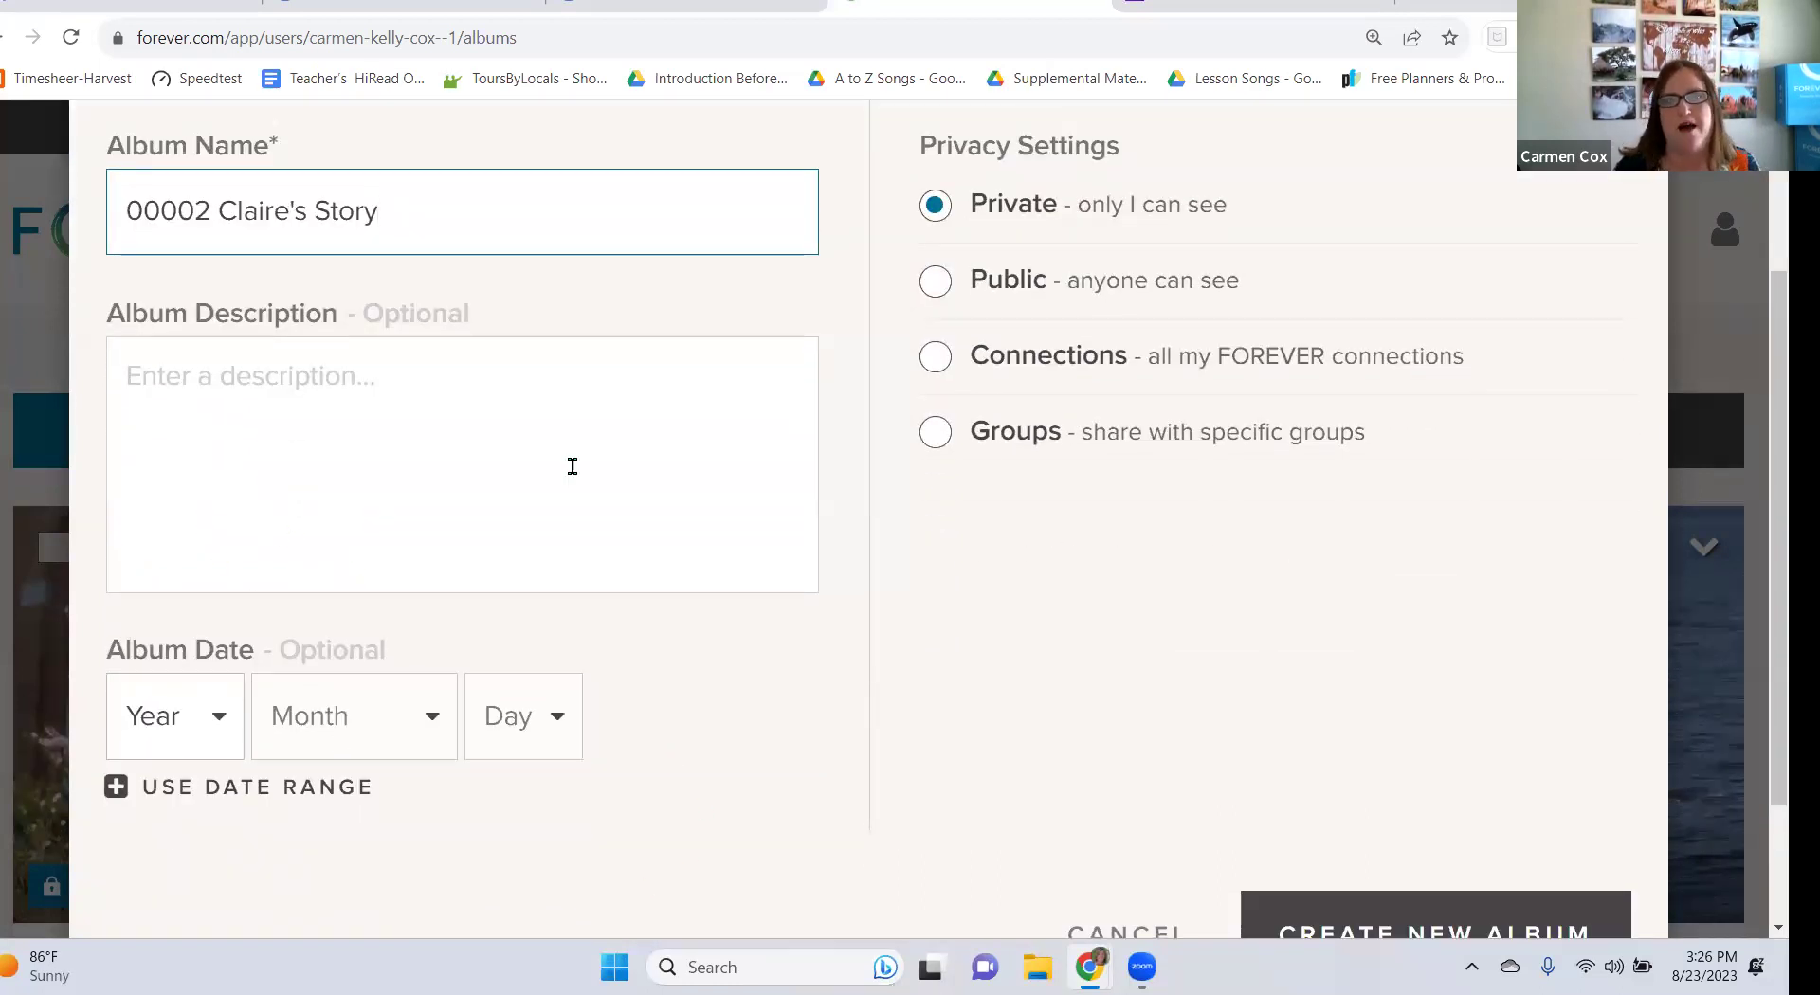
pyautogui.scroll(1, 654, 512)
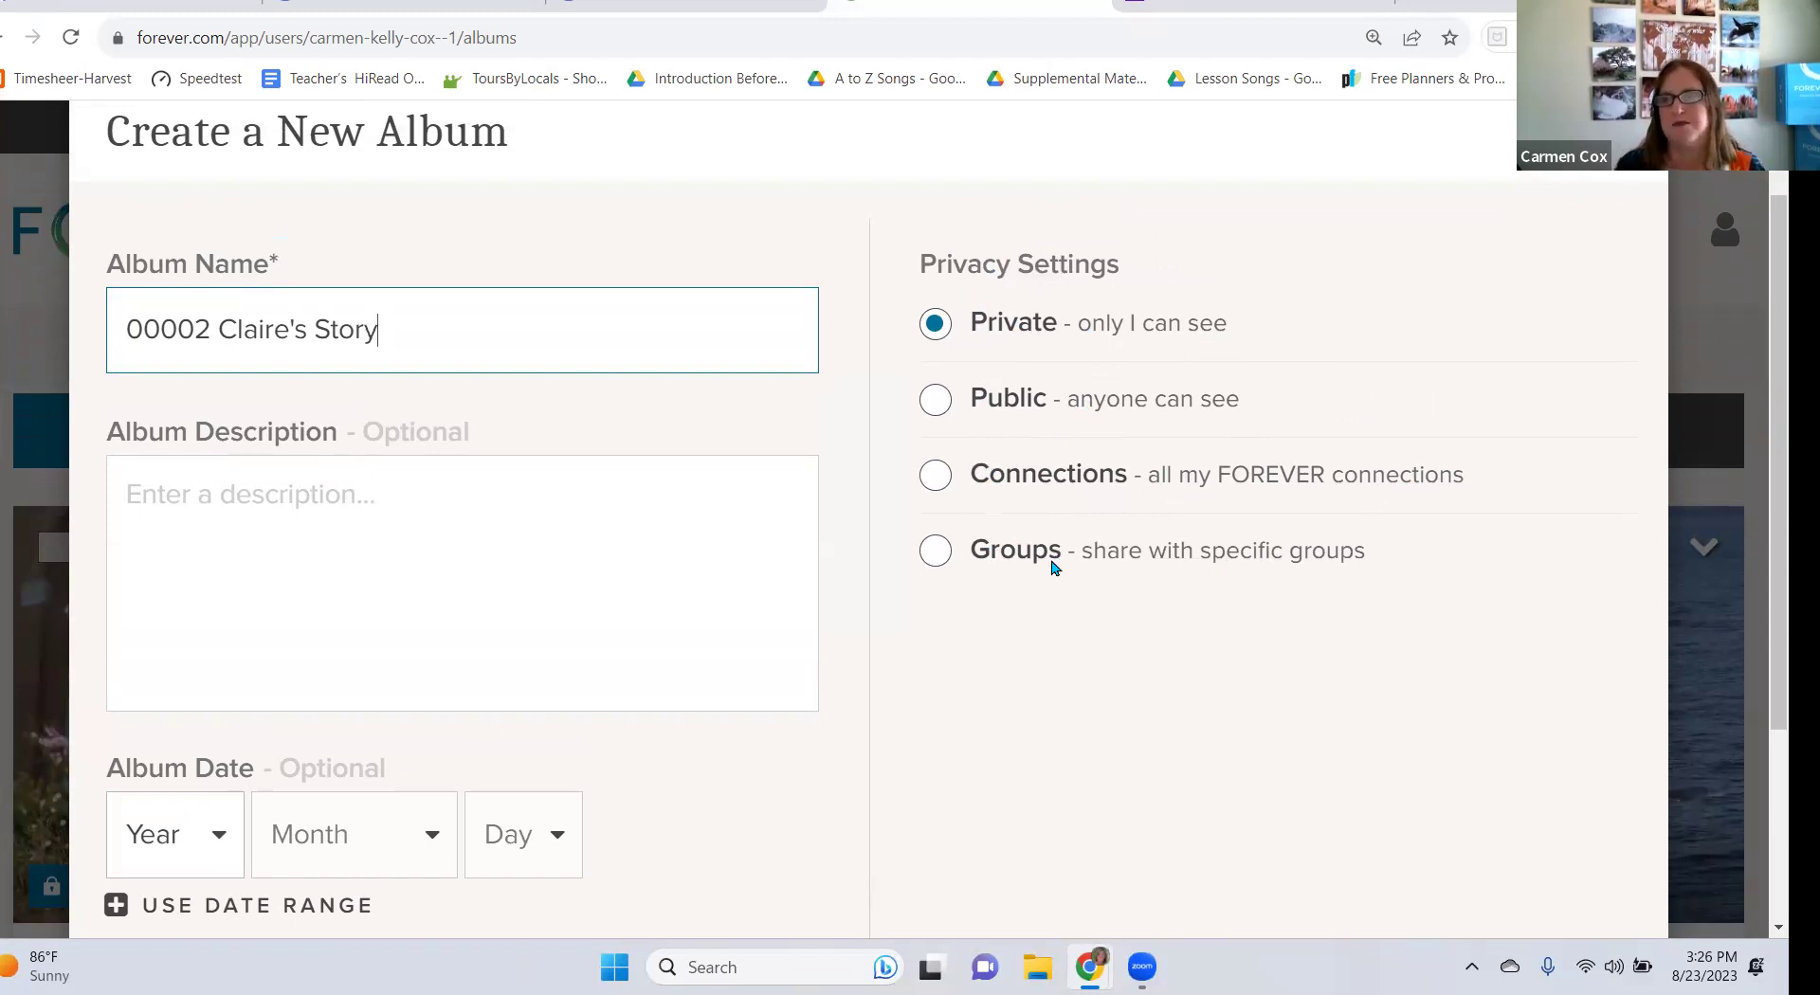
pyautogui.scroll(-3, 1229, 570)
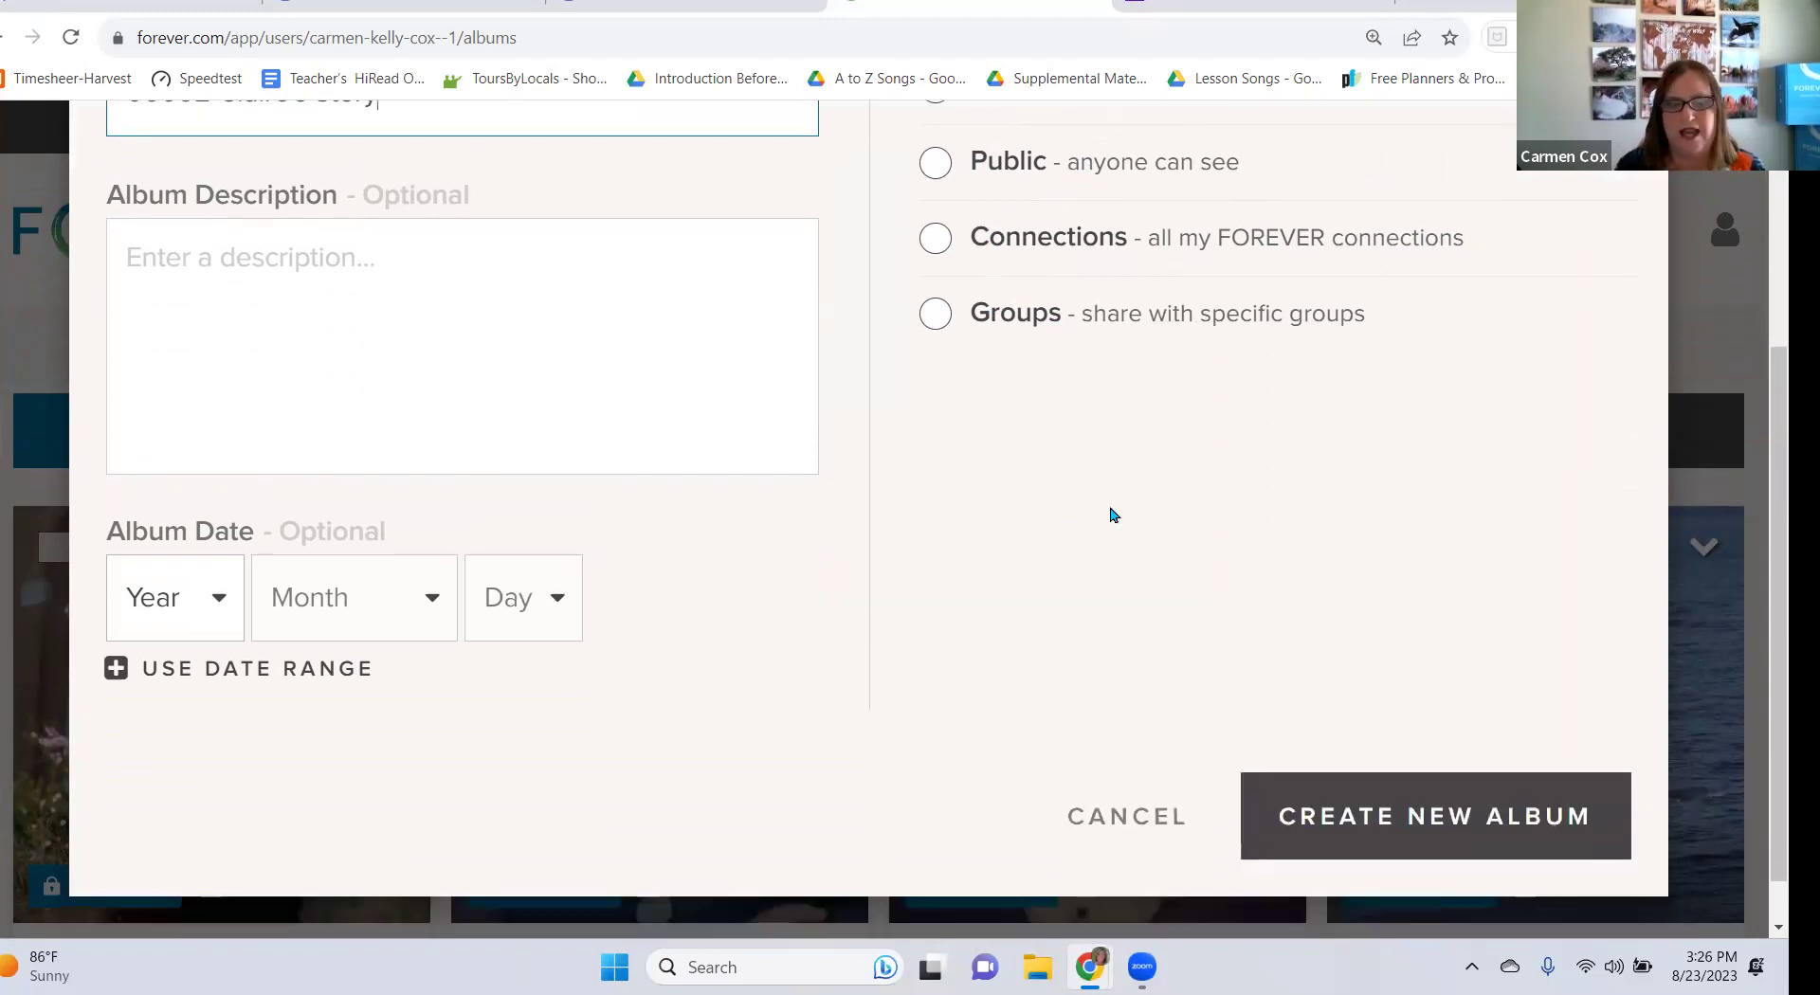
pyautogui.scroll(2, 1214, 488)
pyautogui.scroll(-2, 1227, 512)
pyautogui.click(1406, 828)
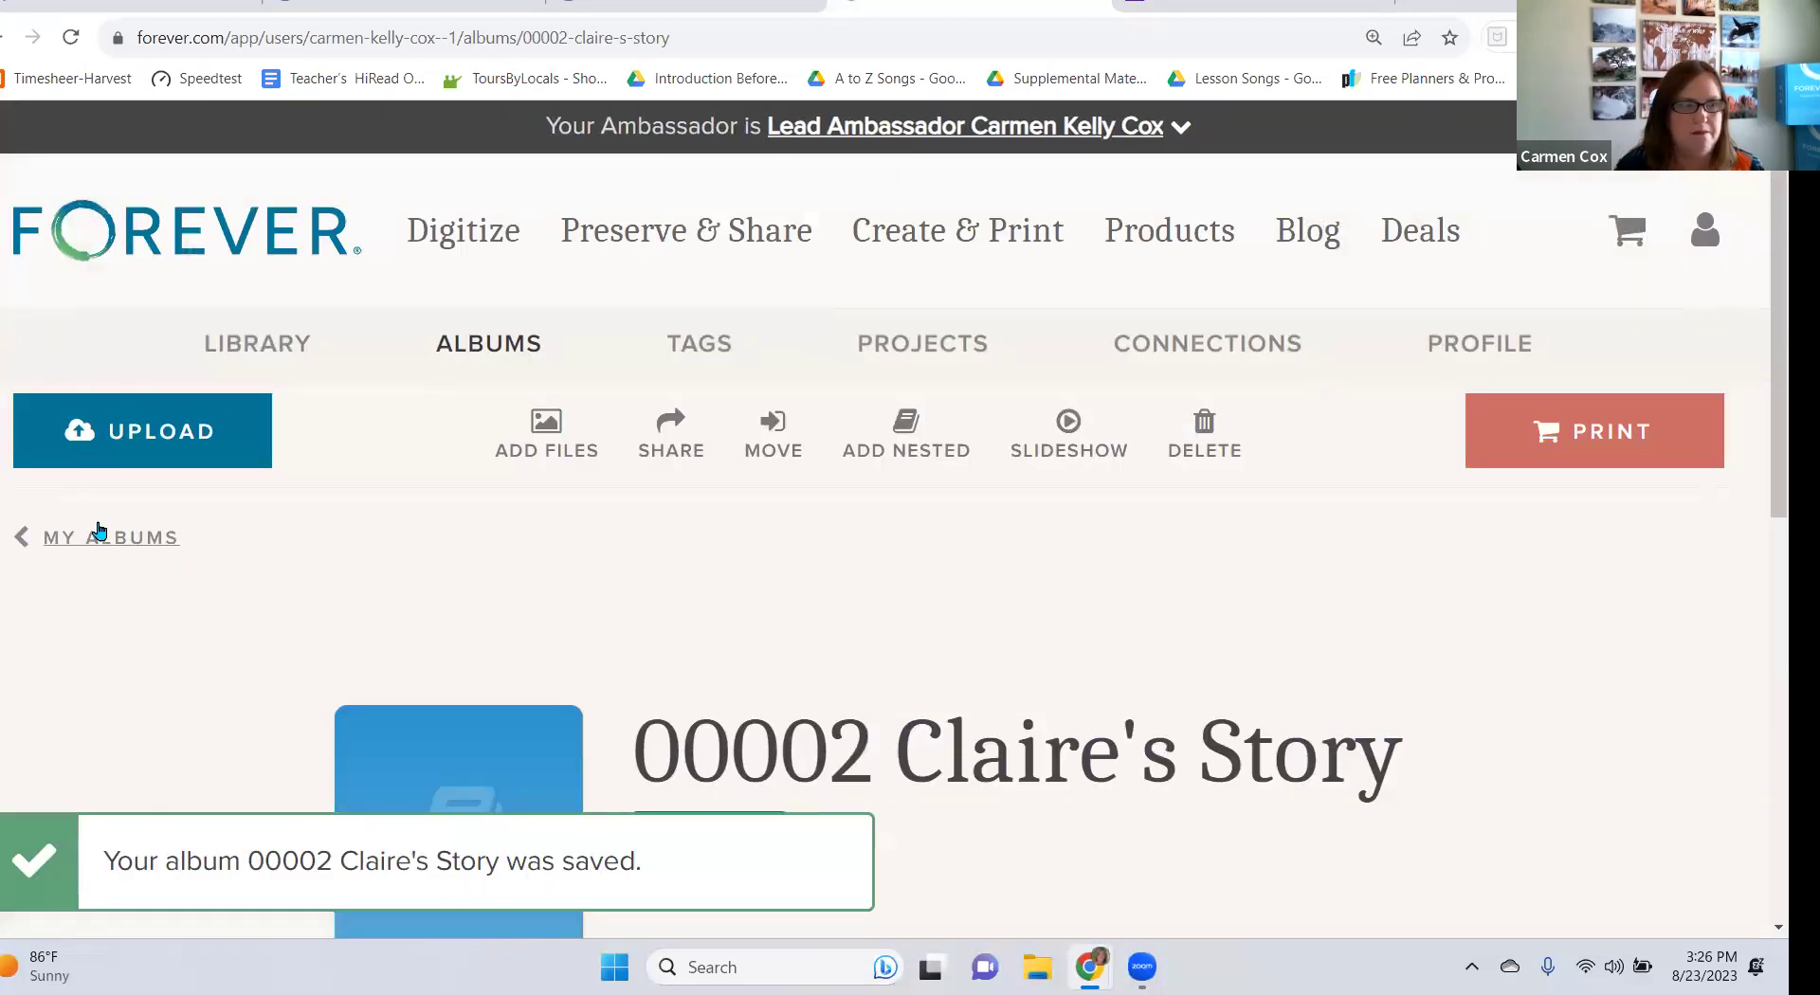
# Check the new 00002 story album in the albums list and reopen it.
pyautogui.click(99, 530)
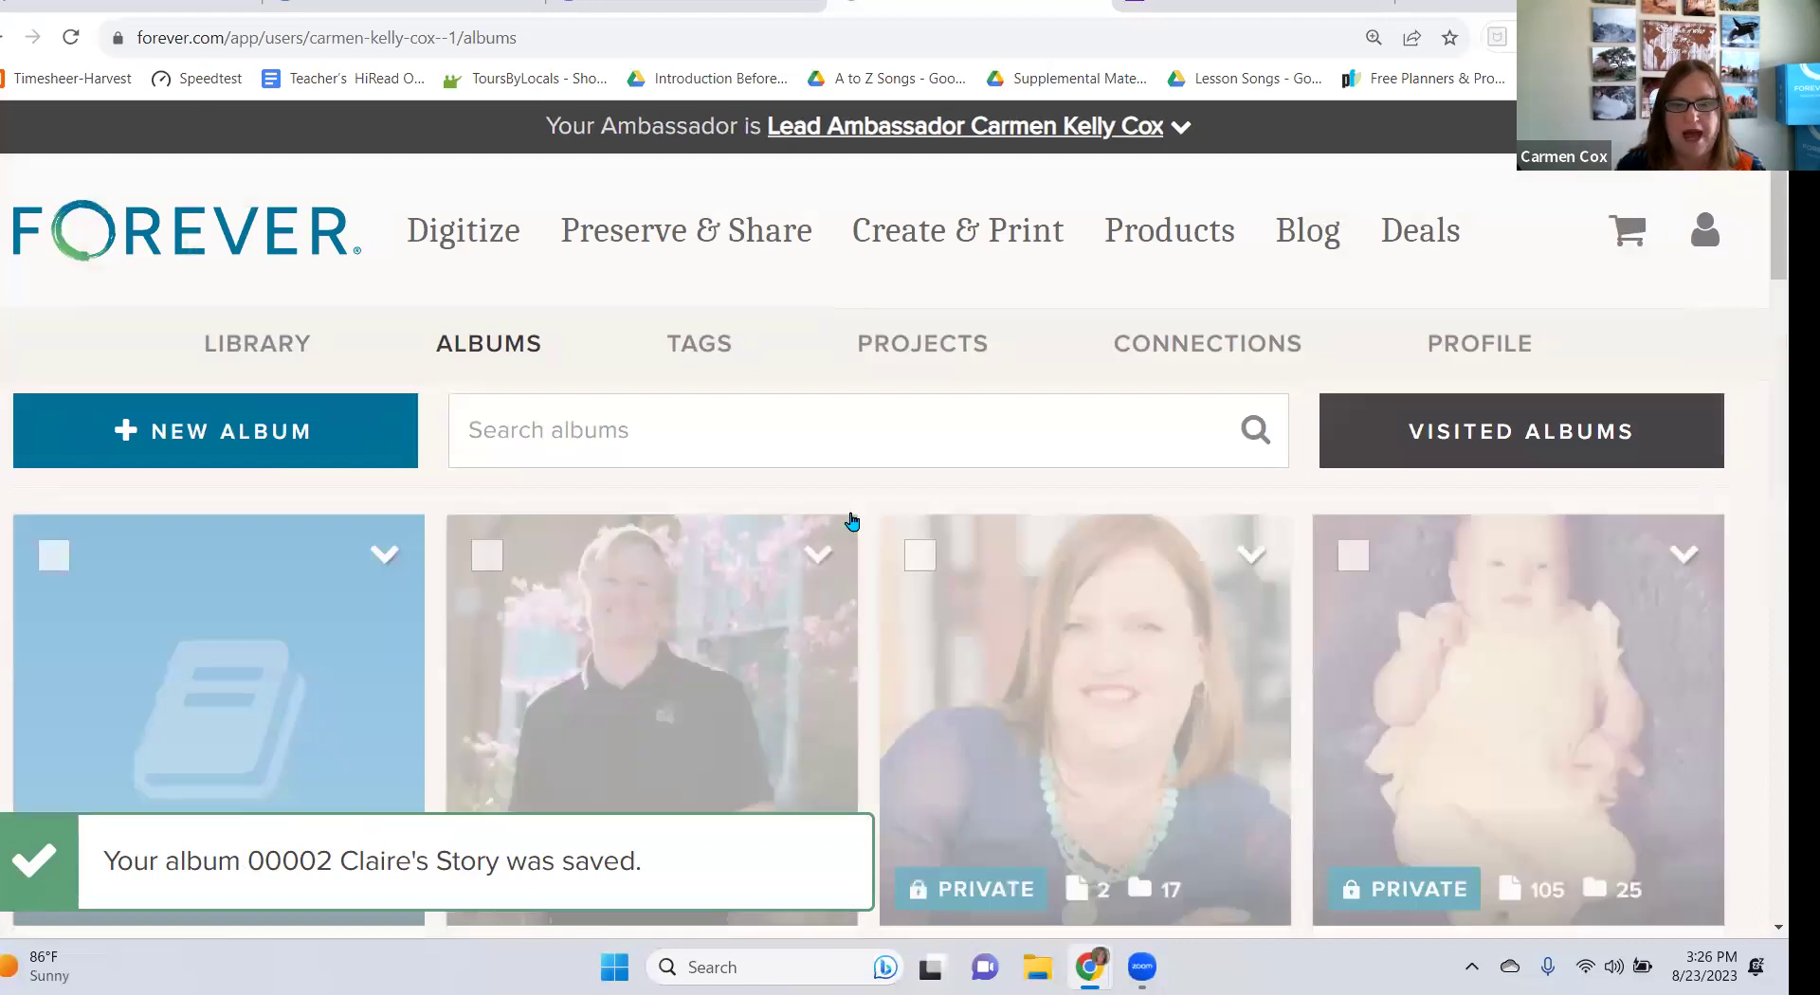
pyautogui.scroll(-1, 853, 520)
pyautogui.scroll(-2, 852, 521)
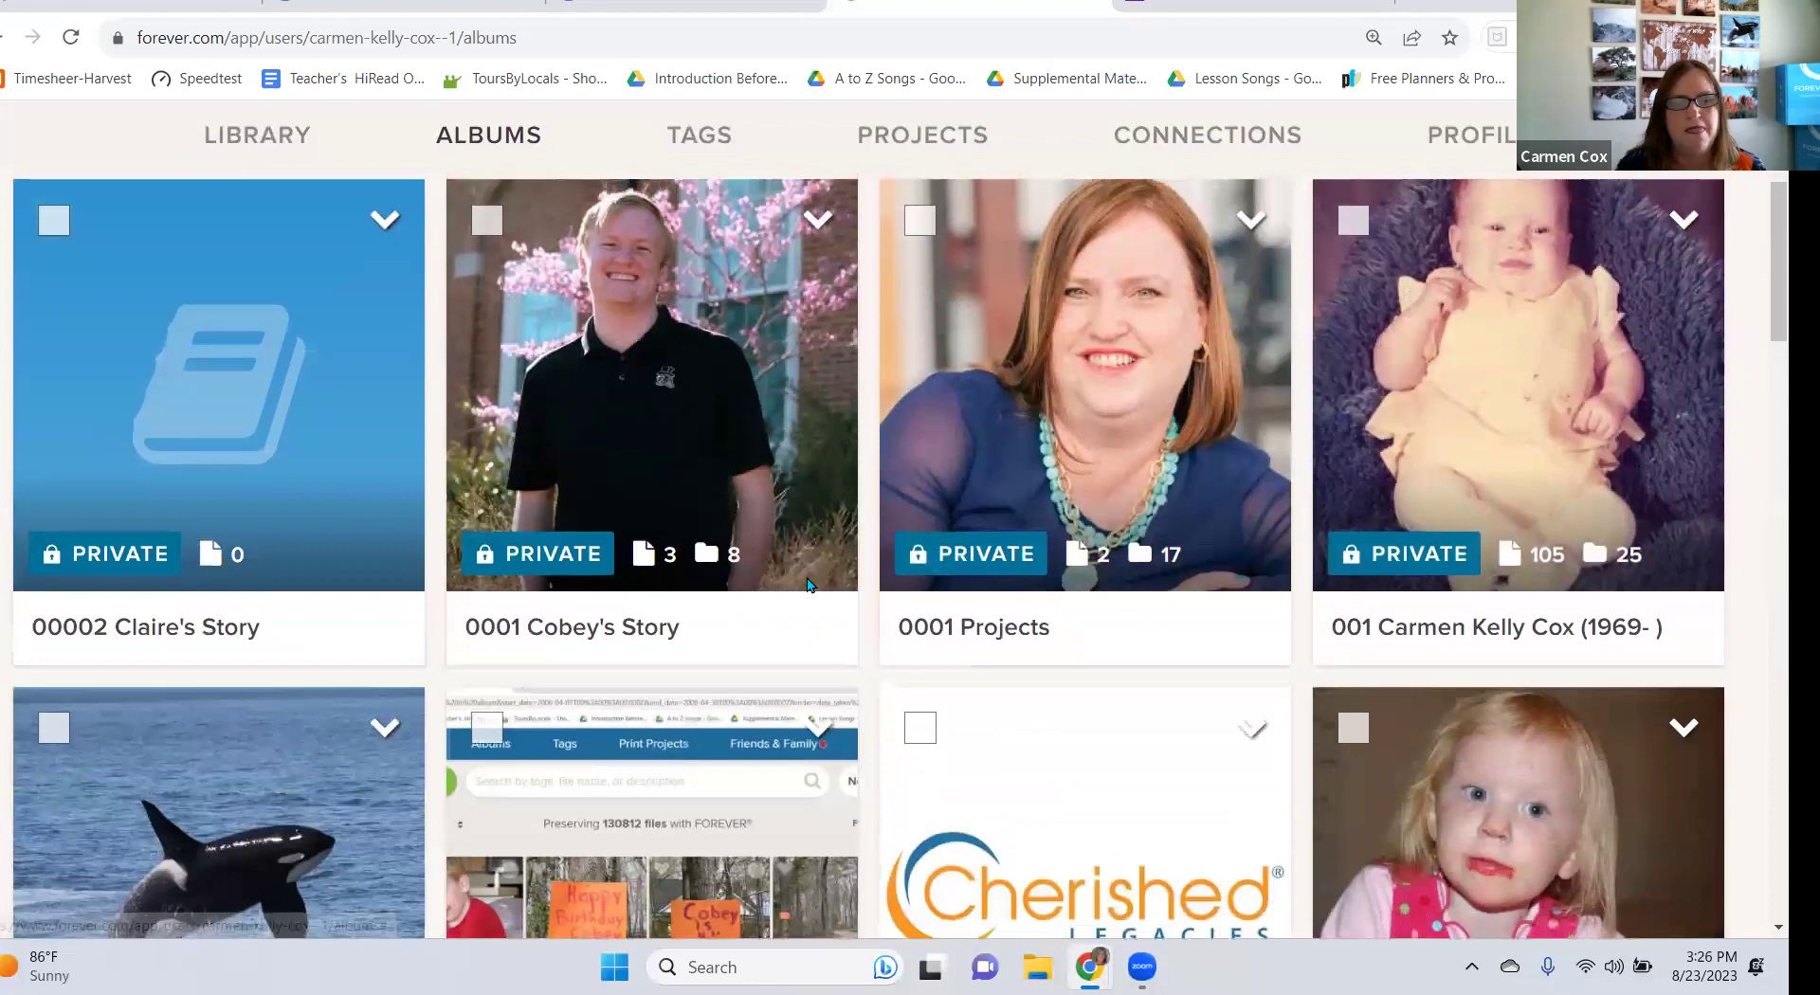
pyautogui.scroll(1, 183, 724)
pyautogui.click(183, 723)
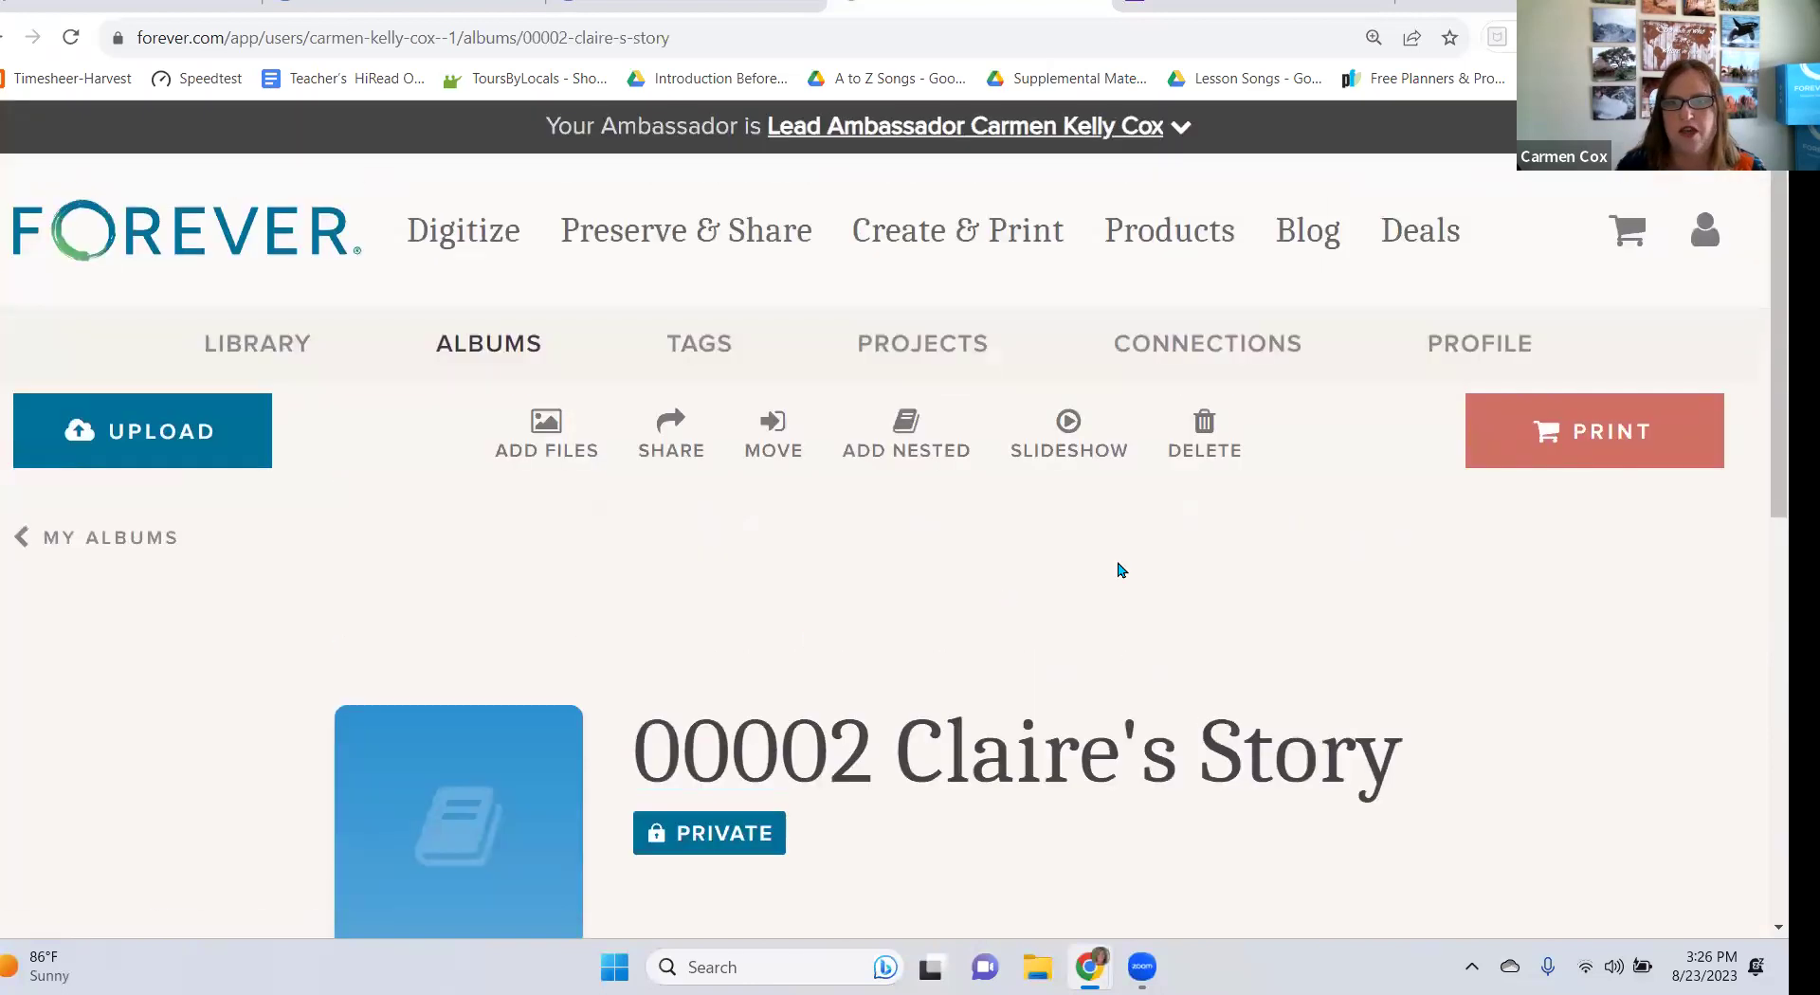
# Create a nested album inside the 00002 story album, named with the person's first name and "Story: Homeschool".
pyautogui.scroll(-1, 1100, 569)
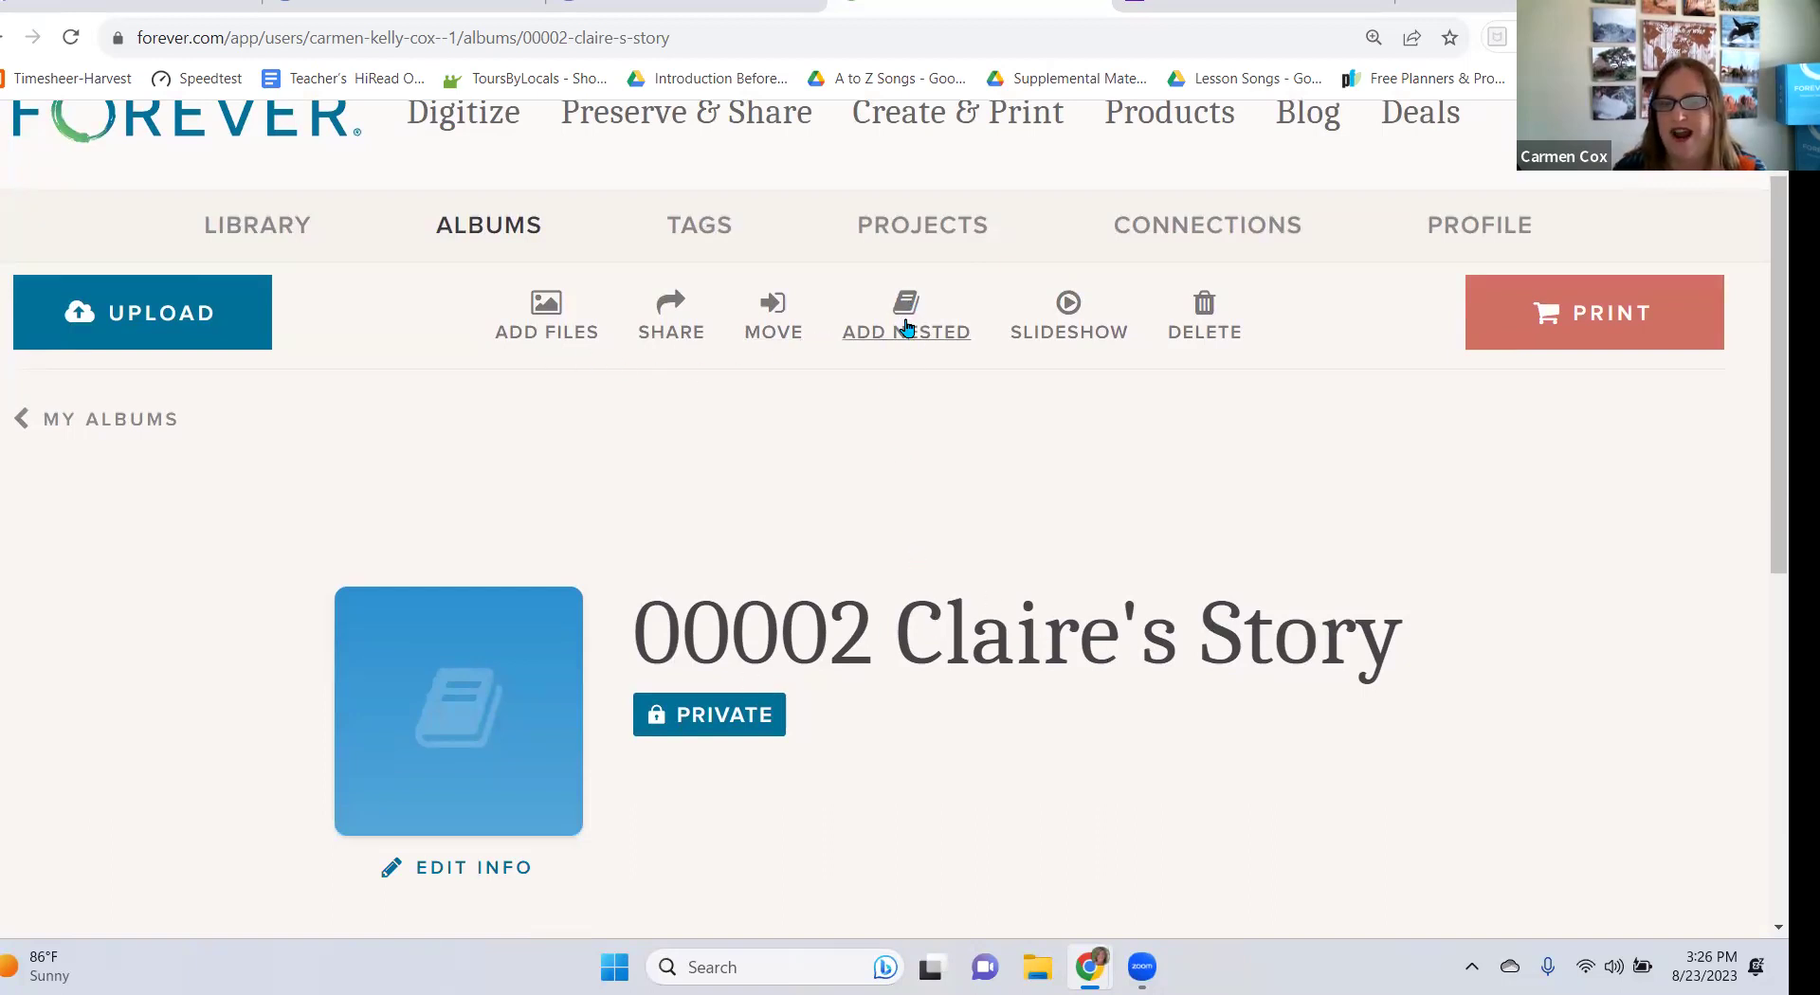
pyautogui.click(908, 327)
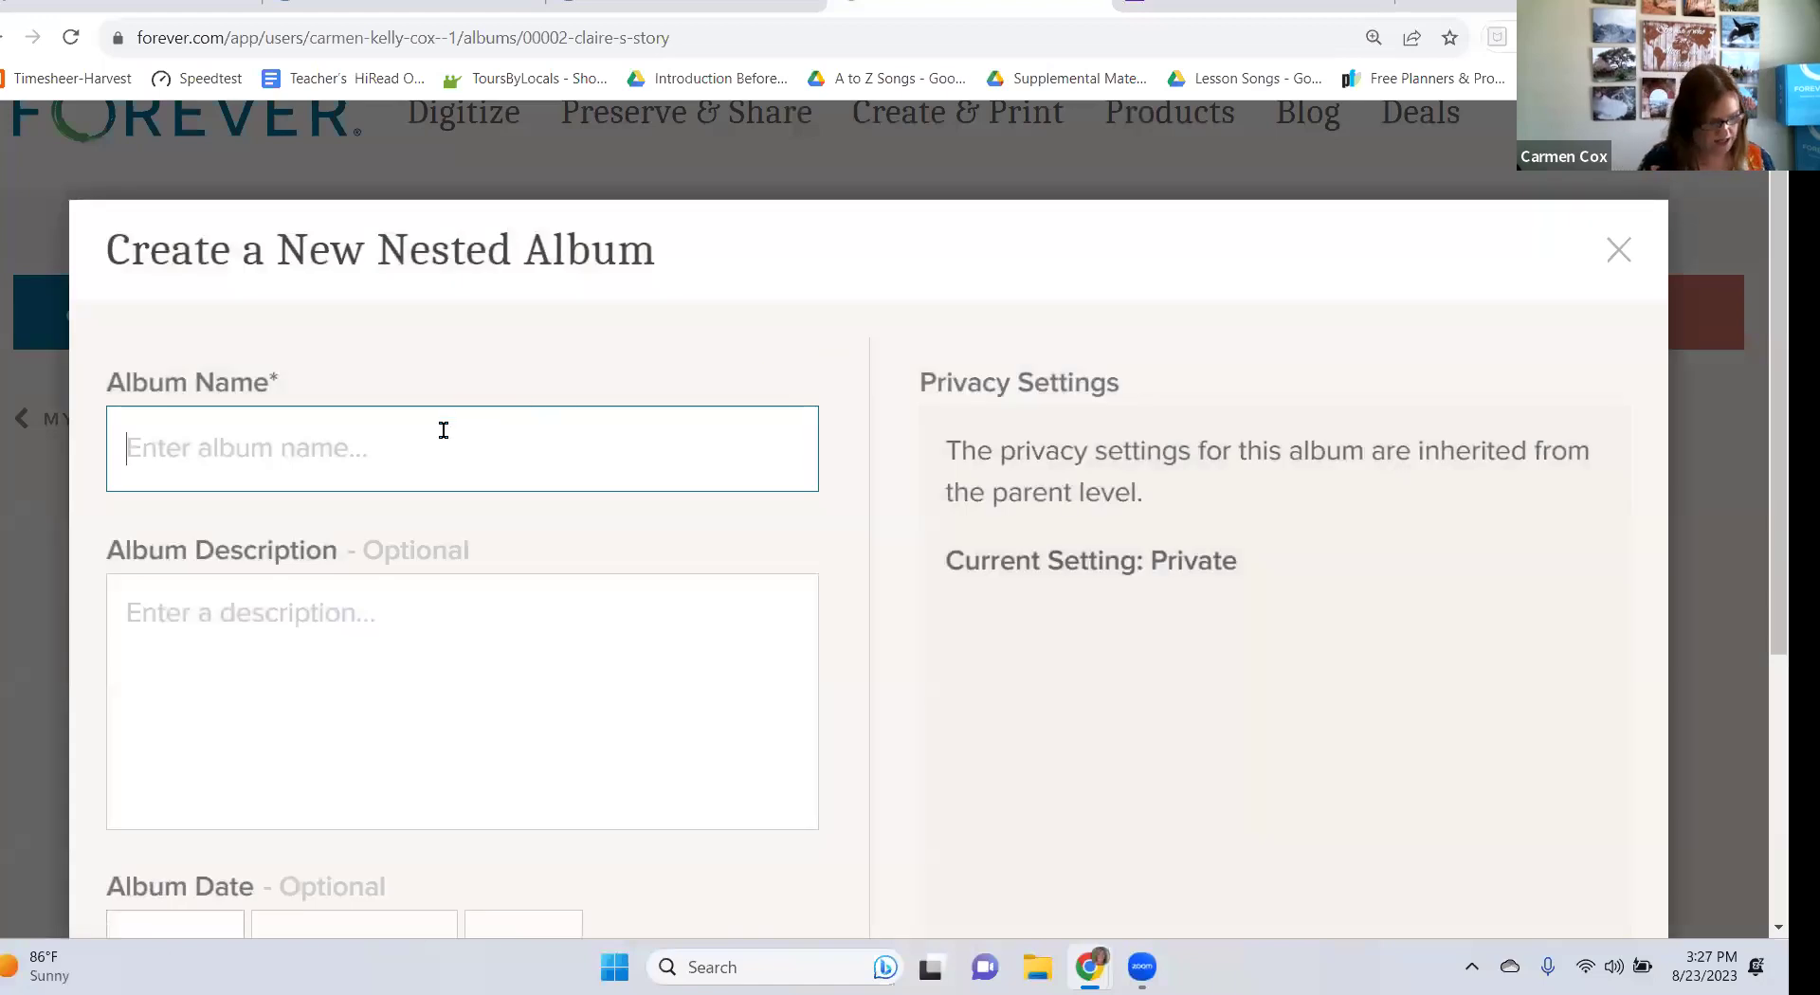
pyautogui.write("Claire's Story:")
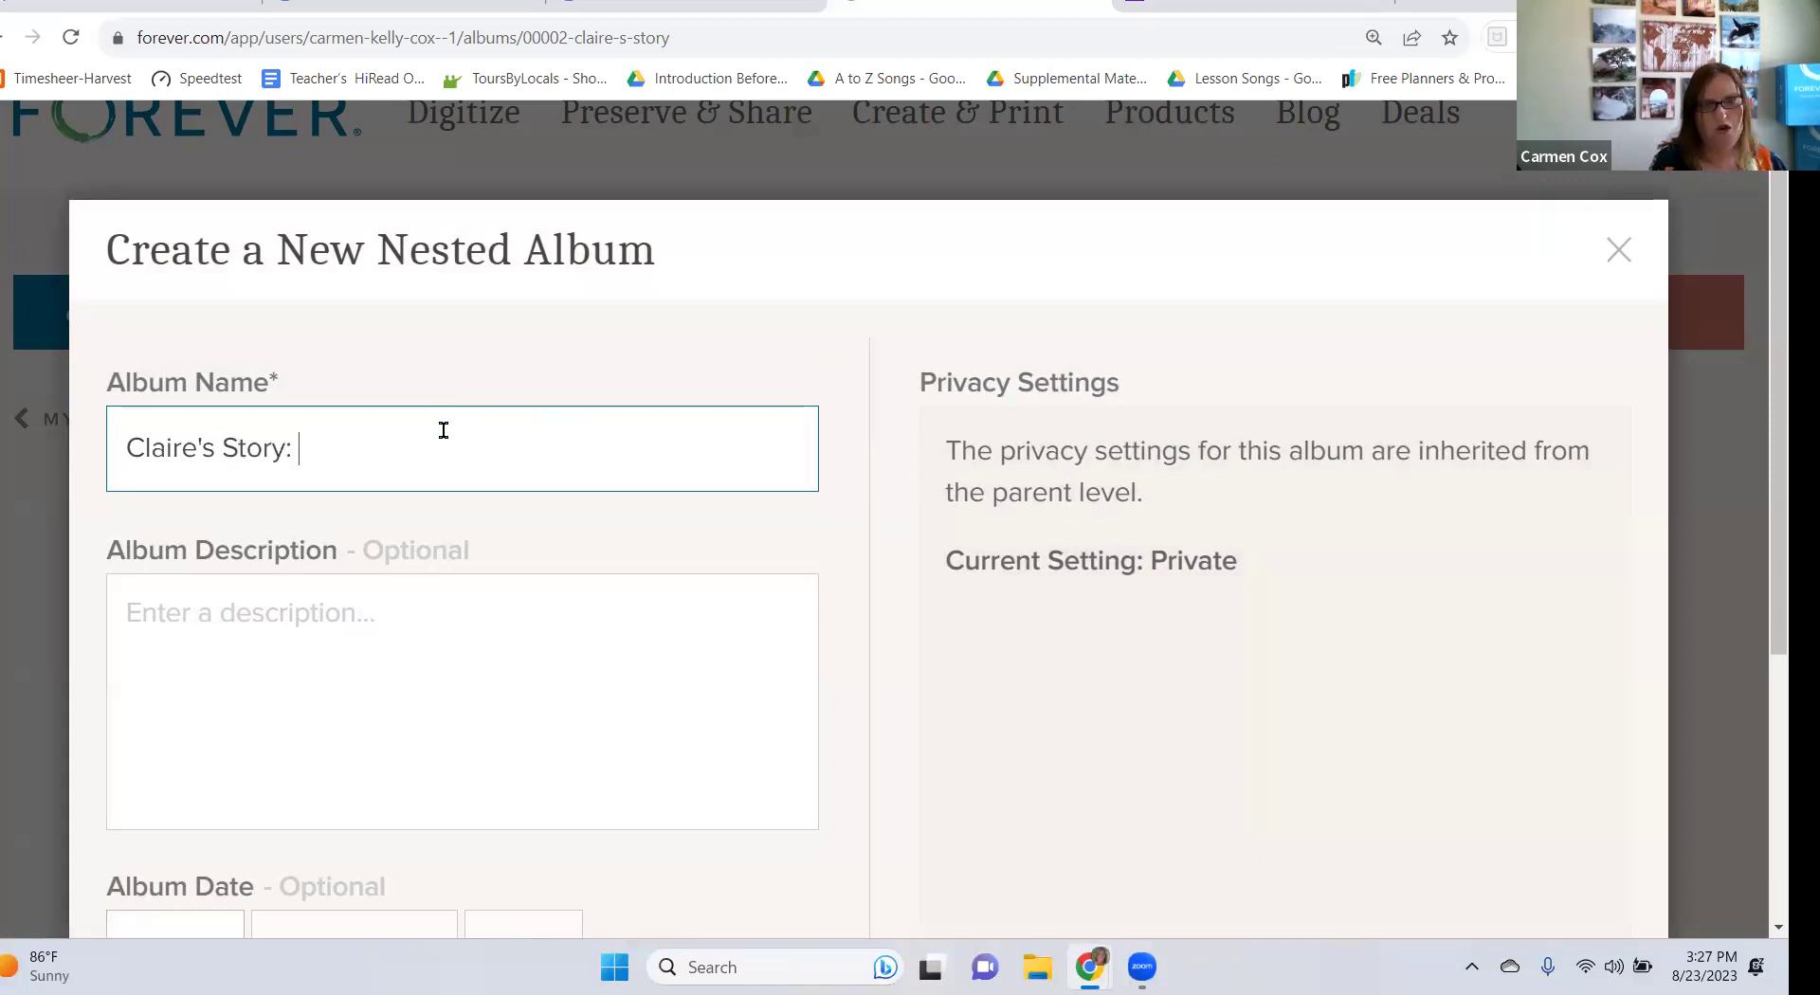
pyautogui.write(' H')
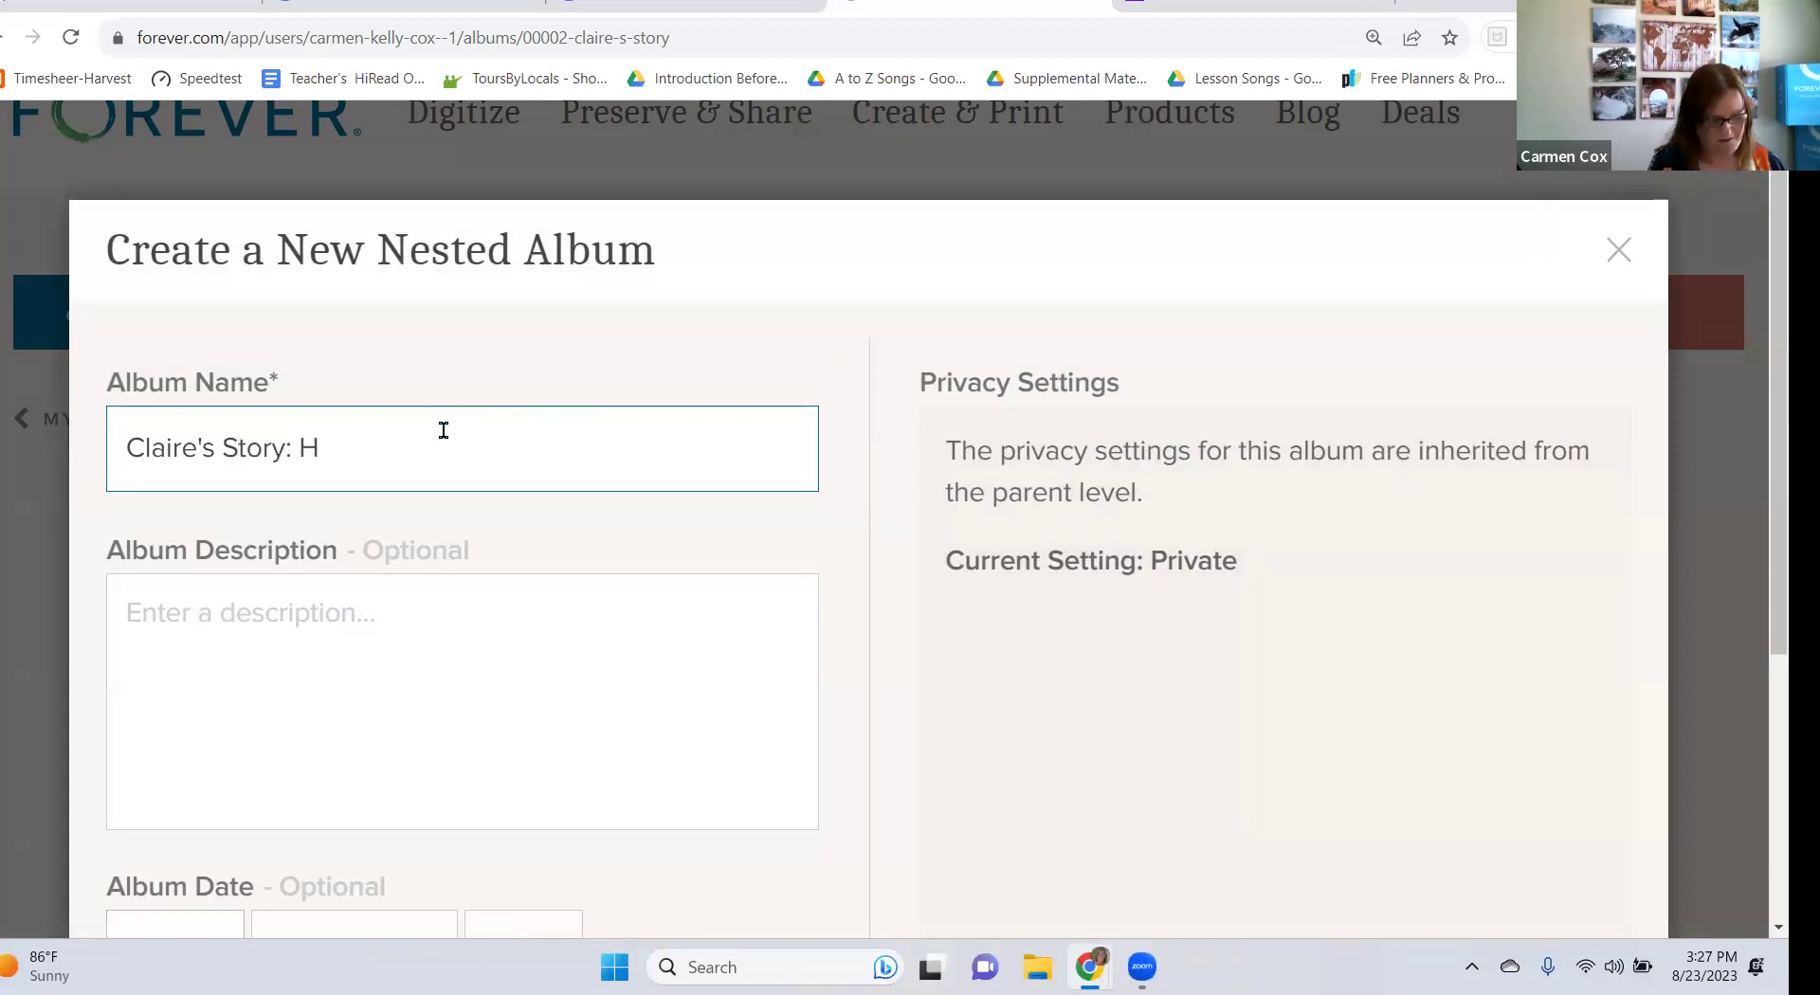
pyautogui.write('Oomeschool')
pyautogui.scroll(-4, 443, 436)
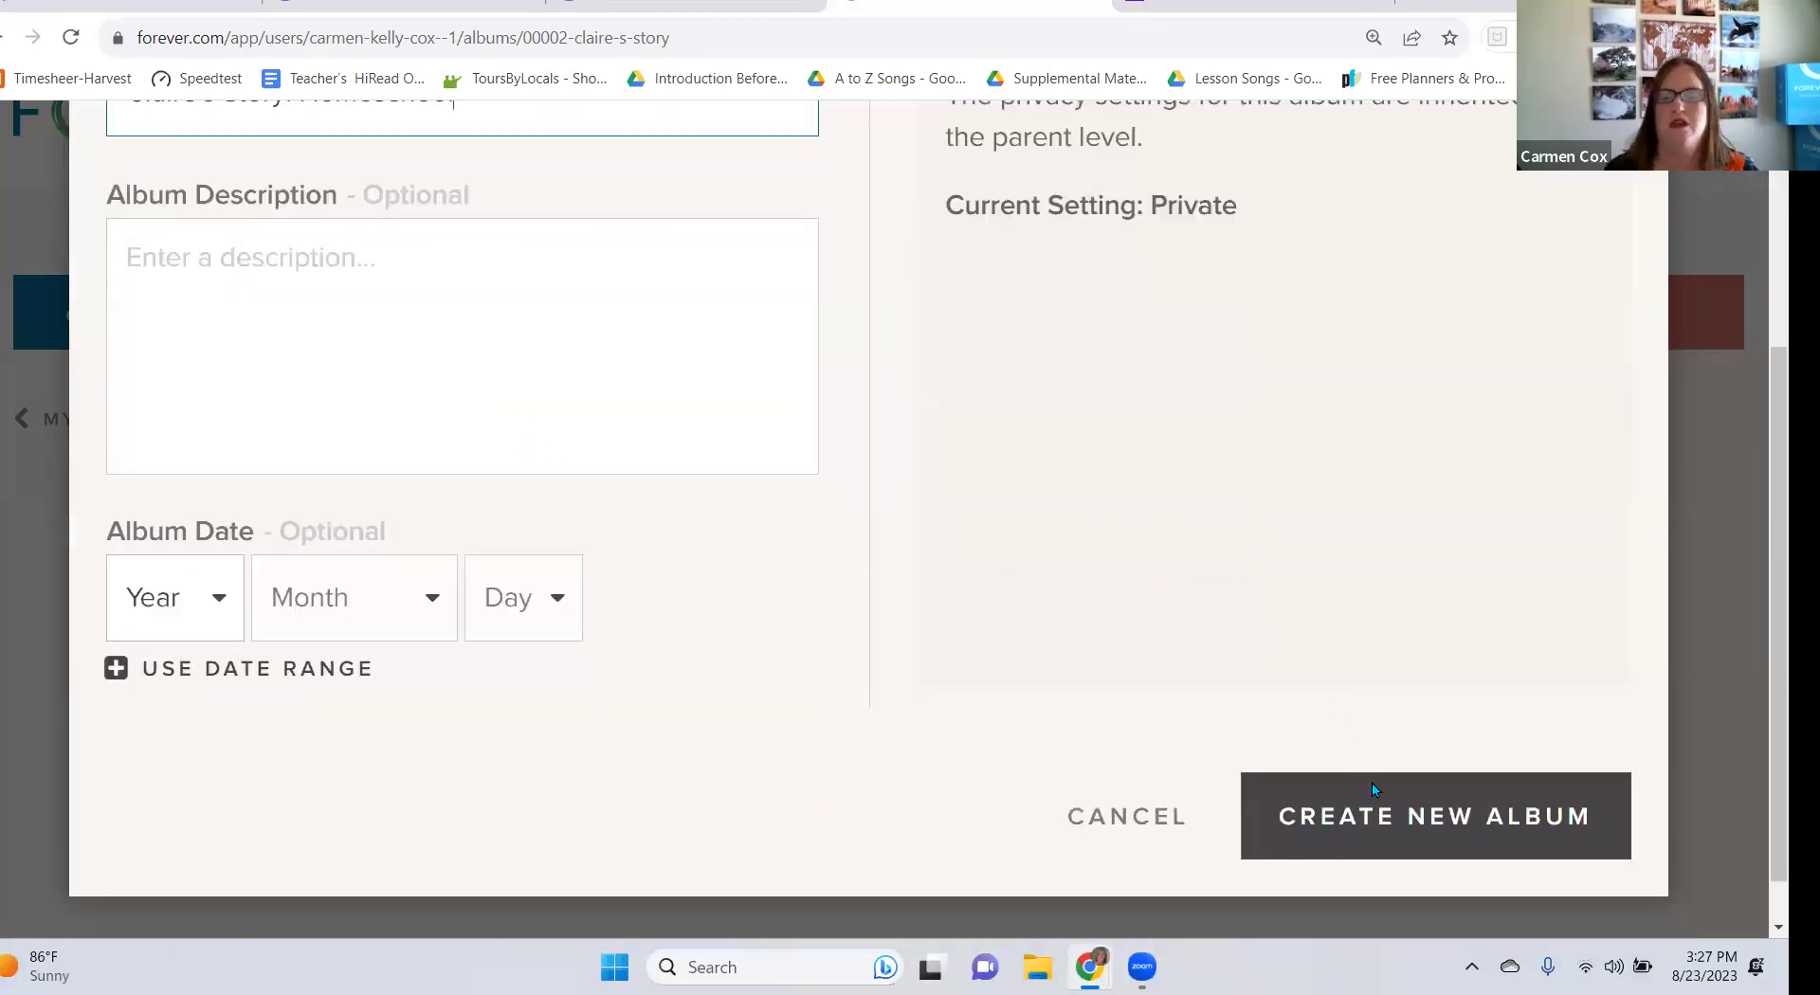
pyautogui.click(1373, 816)
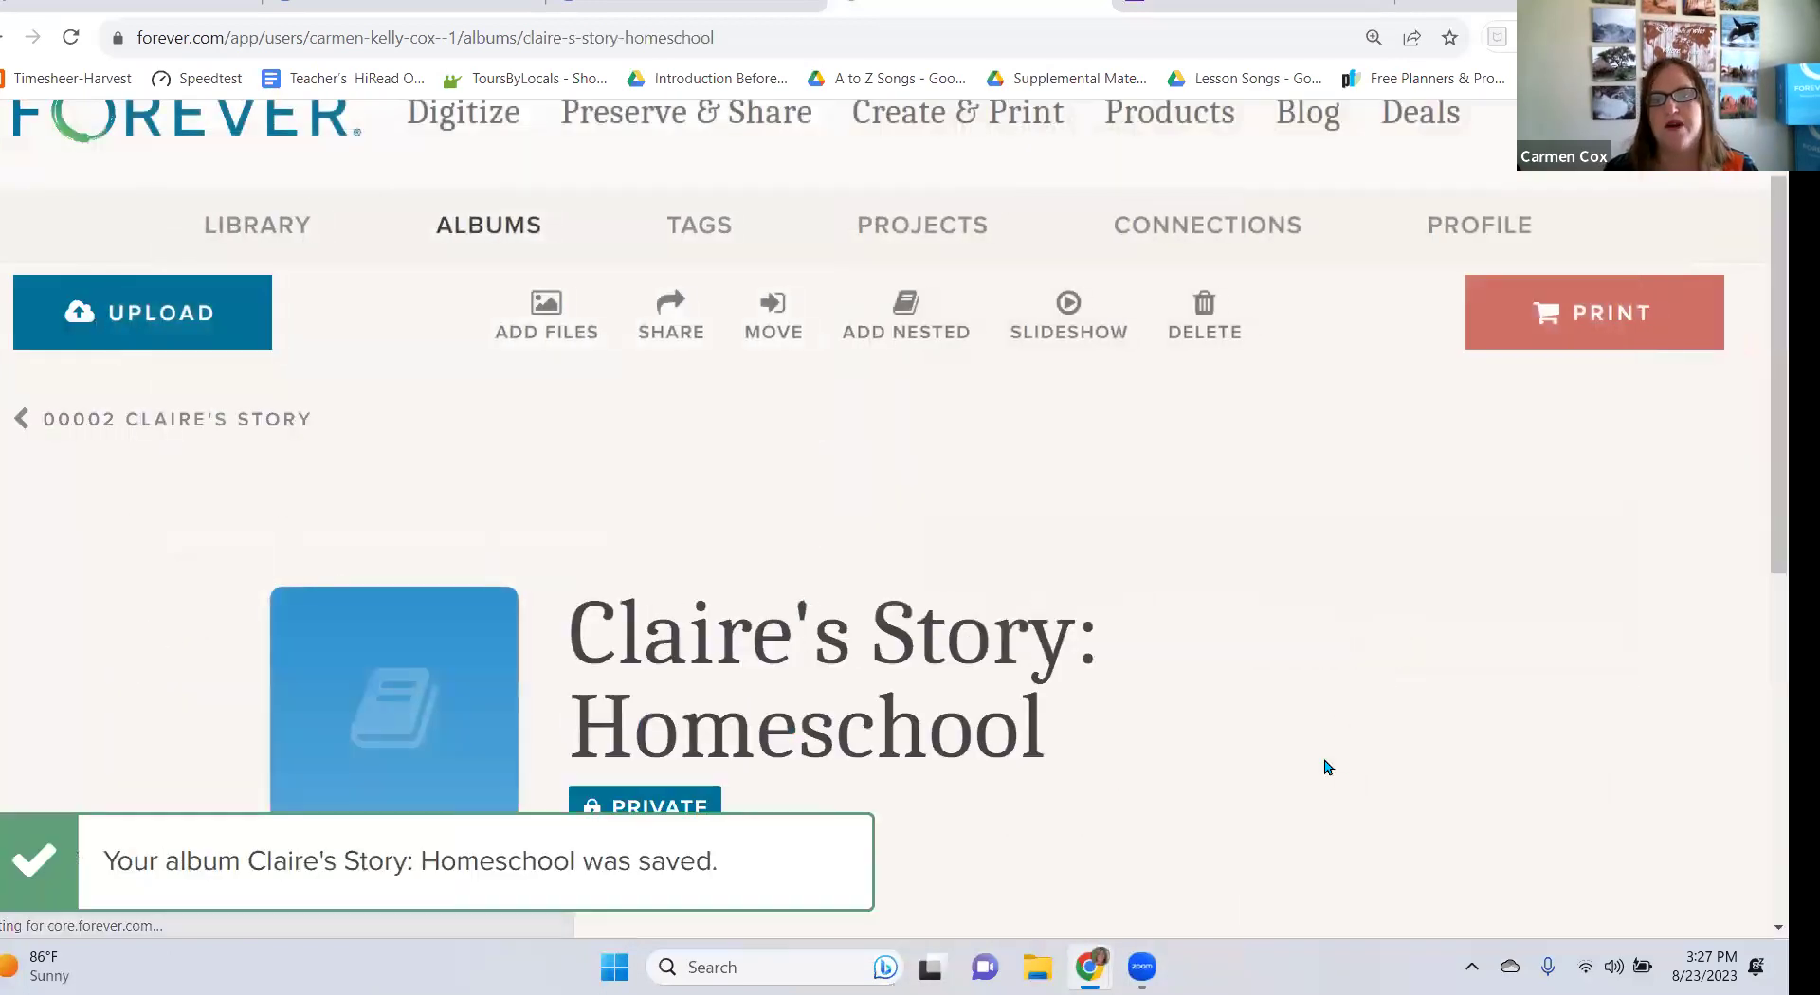
# Go back to the albums list and open the 01 Birth/Name nested album within the 0001 story album.
pyautogui.click(116, 419)
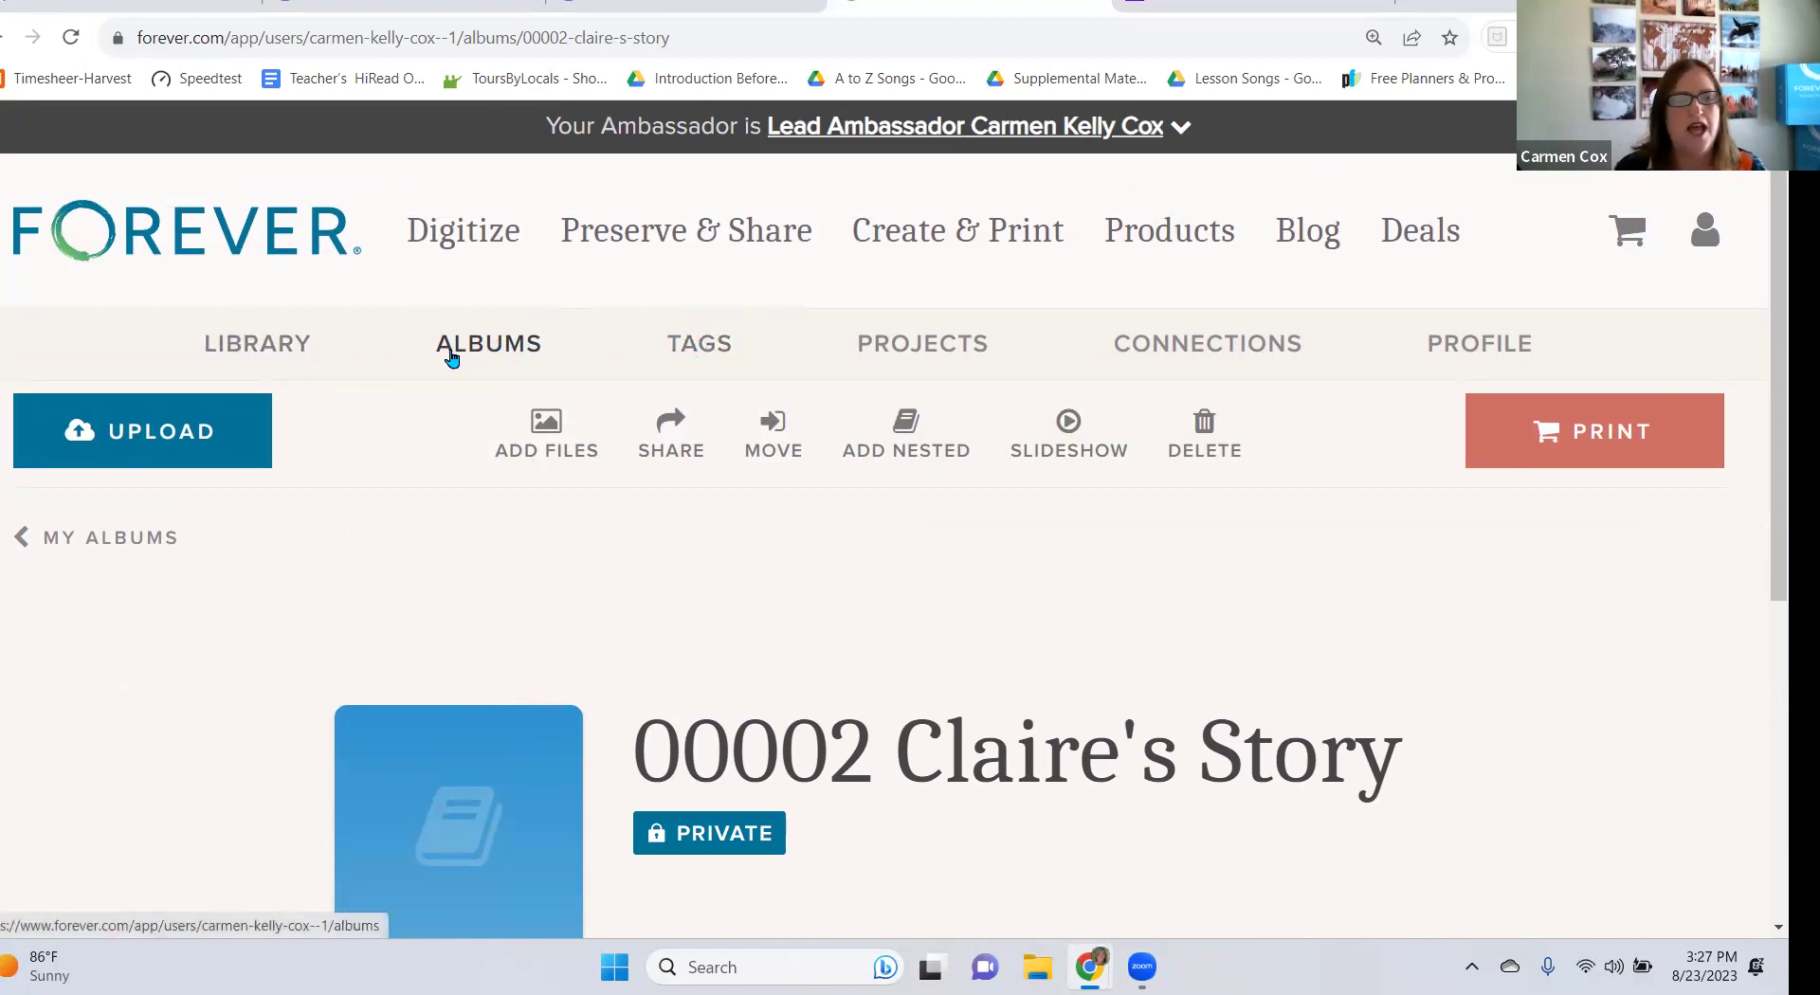
pyautogui.click(435, 353)
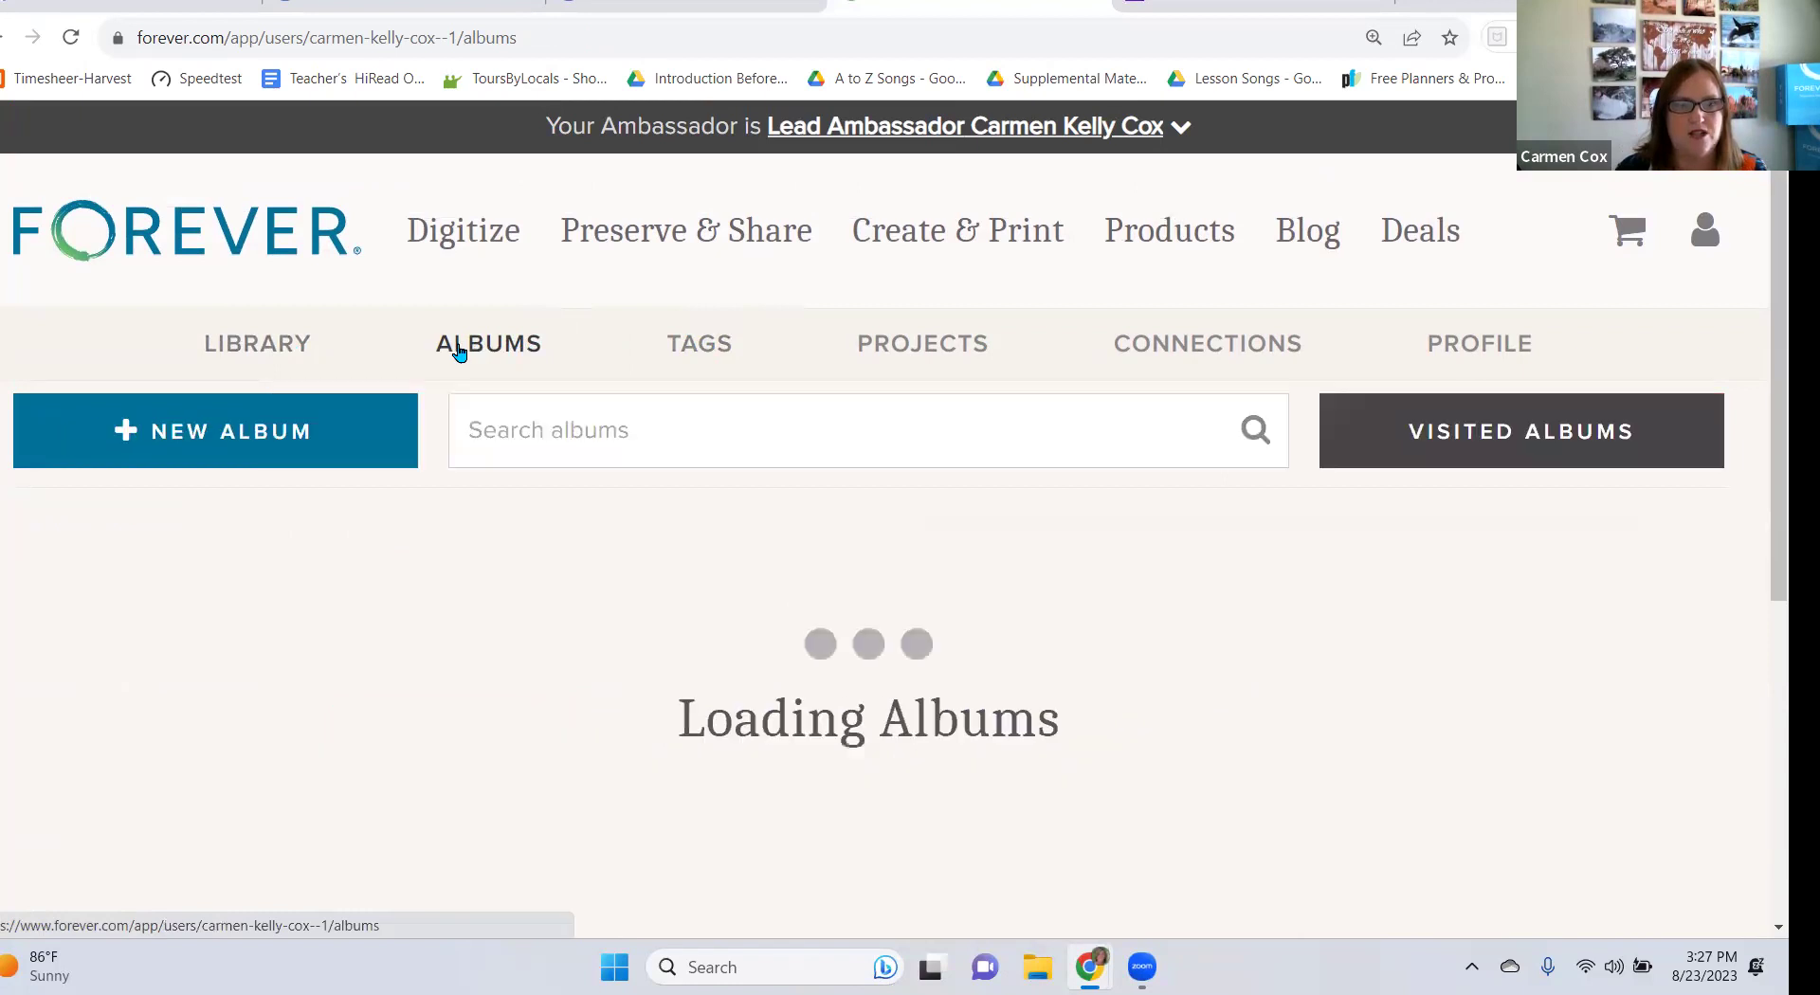
pyautogui.scroll(-2, 558, 593)
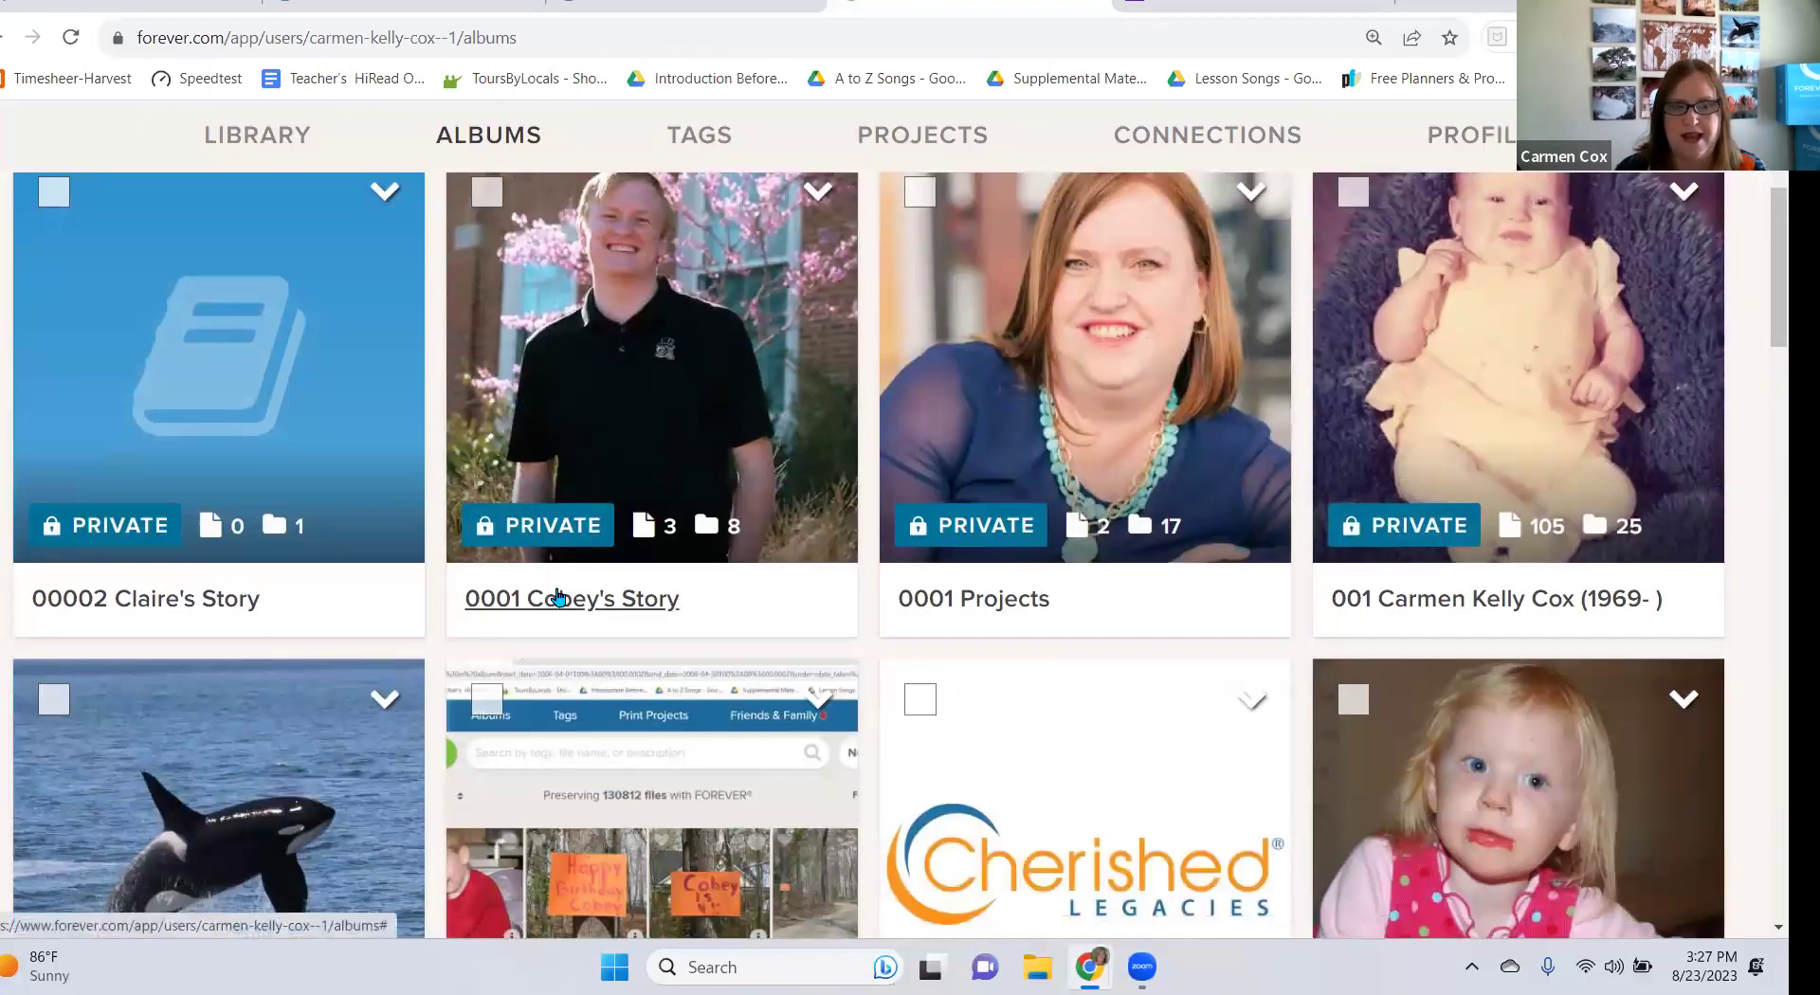
pyautogui.click(557, 596)
pyautogui.scroll(-5, 569, 573)
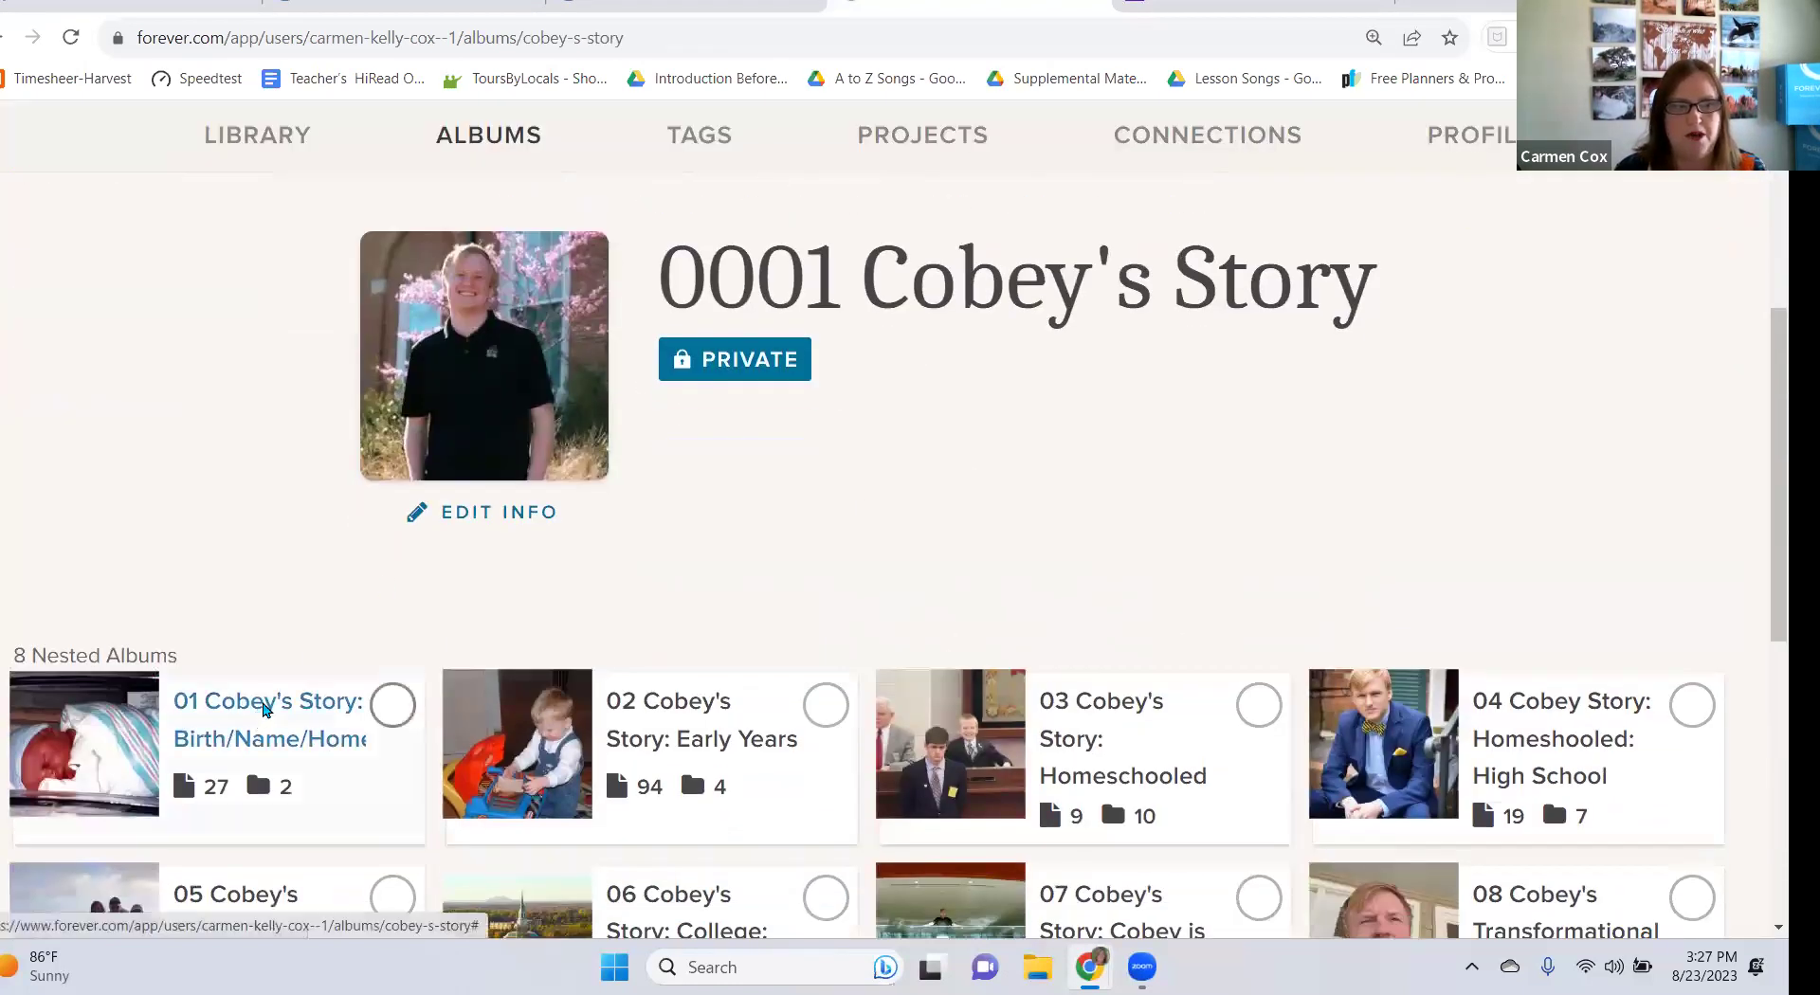
pyautogui.click(260, 720)
# Select all photos in the album's first two file rows except the older couple holding the newborn.
pyautogui.scroll(-4, 432, 601)
pyautogui.scroll(-4, 432, 600)
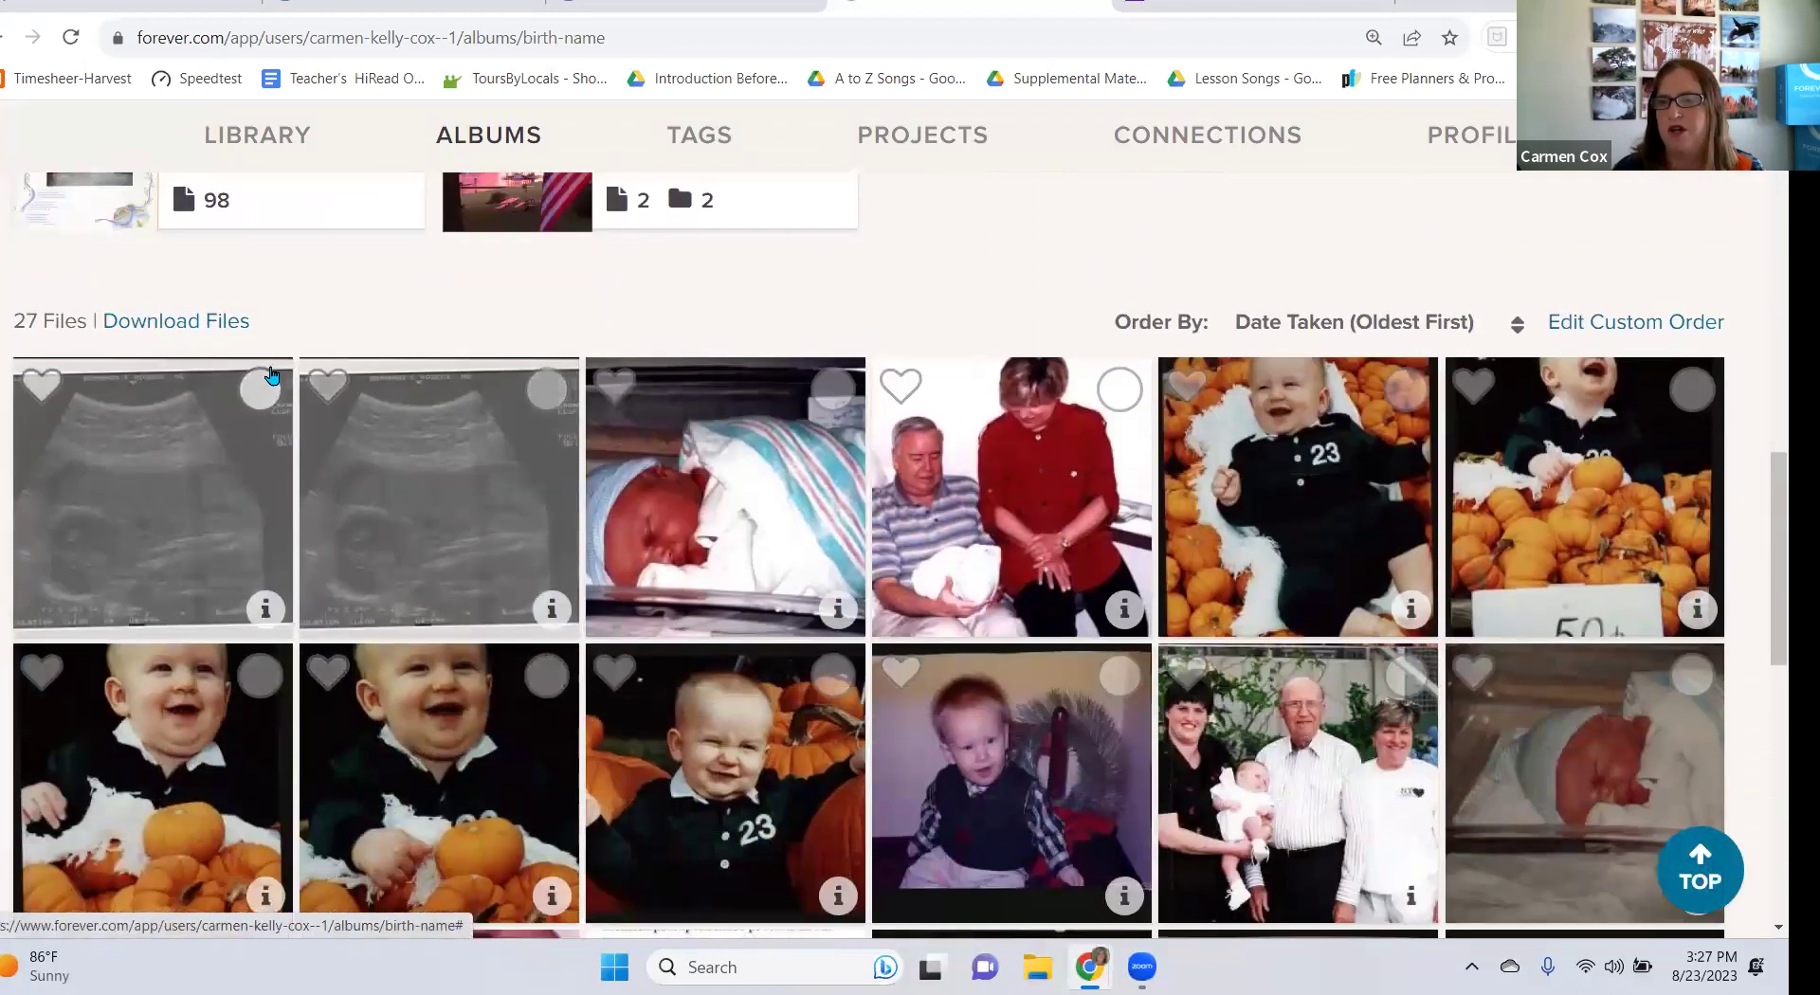
pyautogui.click(263, 387)
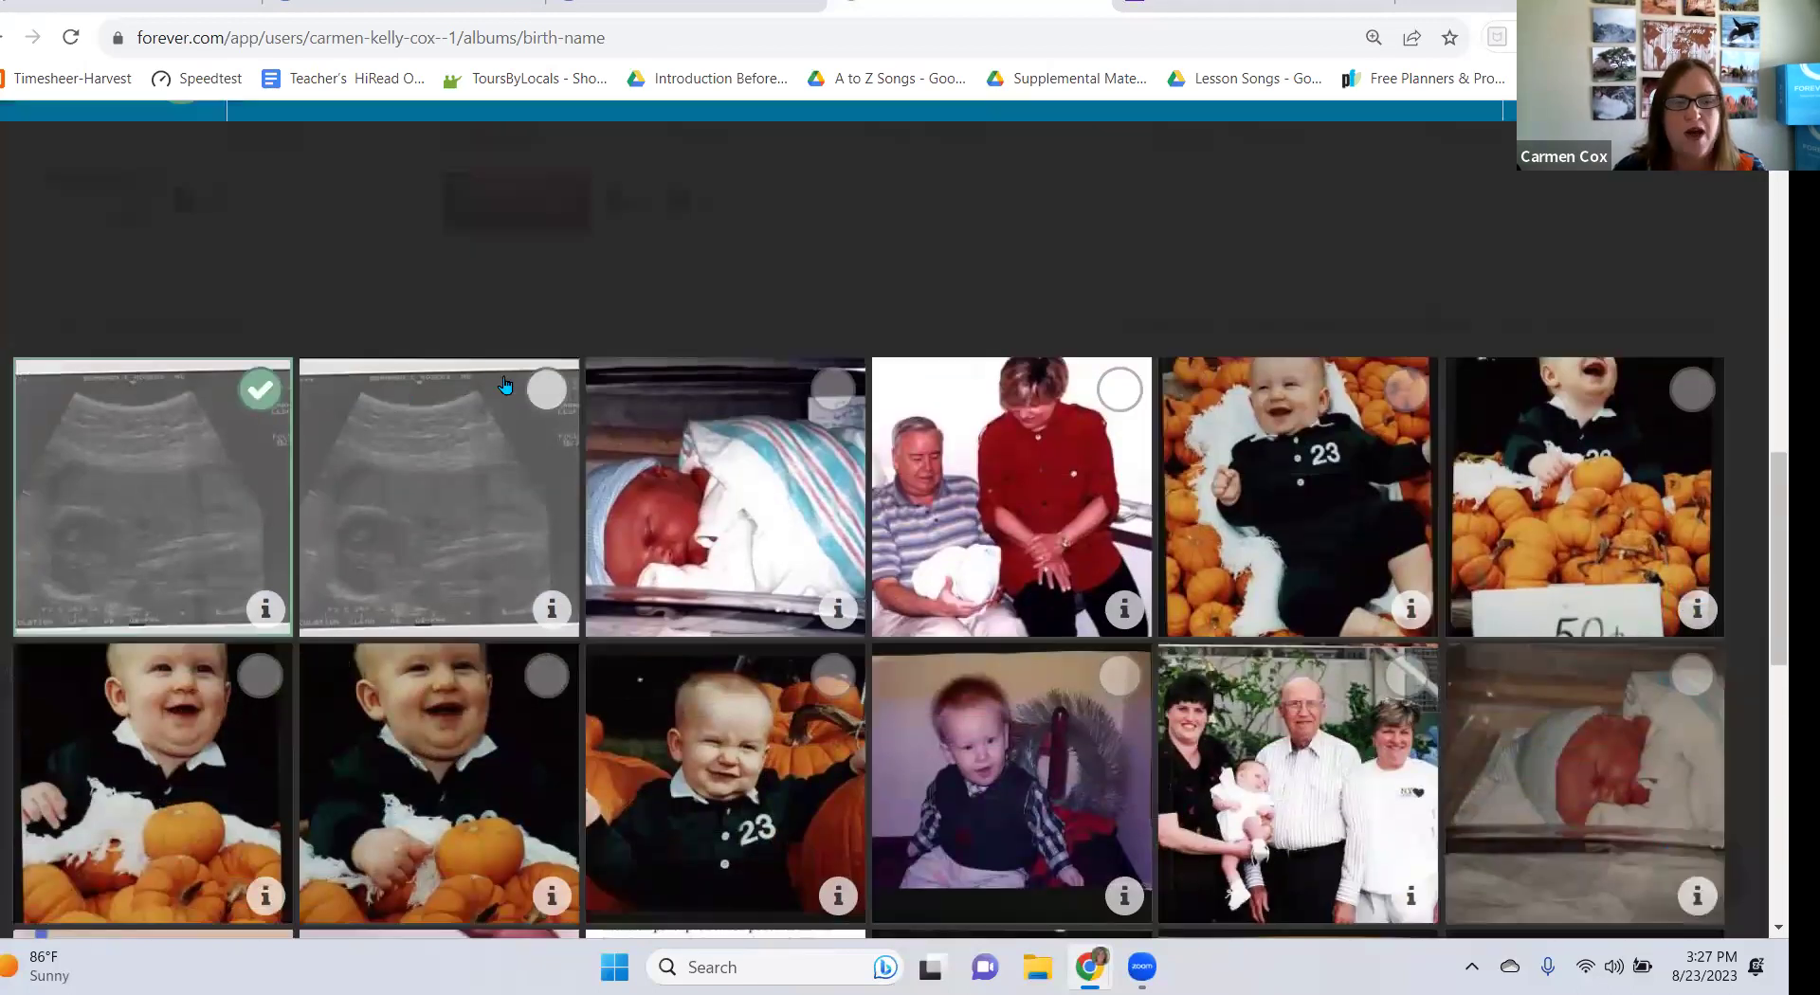
pyautogui.click(547, 389)
pyautogui.click(833, 389)
pyautogui.click(1406, 389)
pyautogui.click(1693, 389)
pyautogui.click(1692, 676)
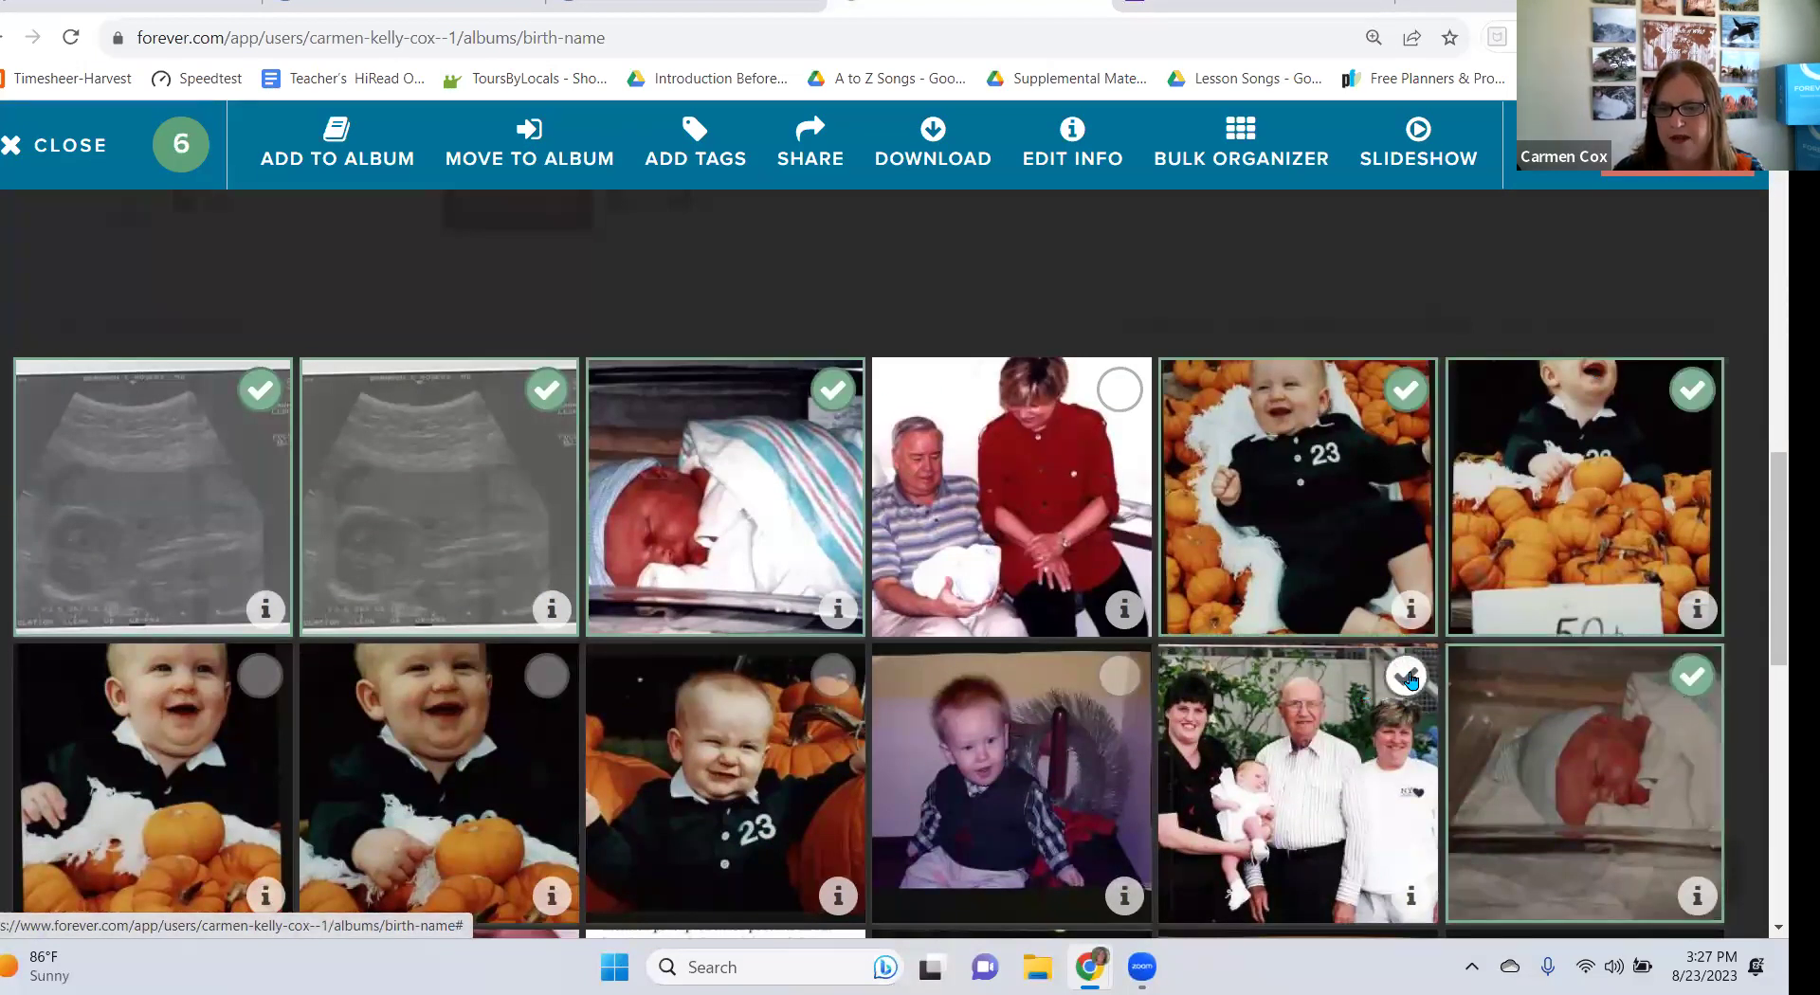
pyautogui.click(1404, 676)
pyautogui.click(1120, 676)
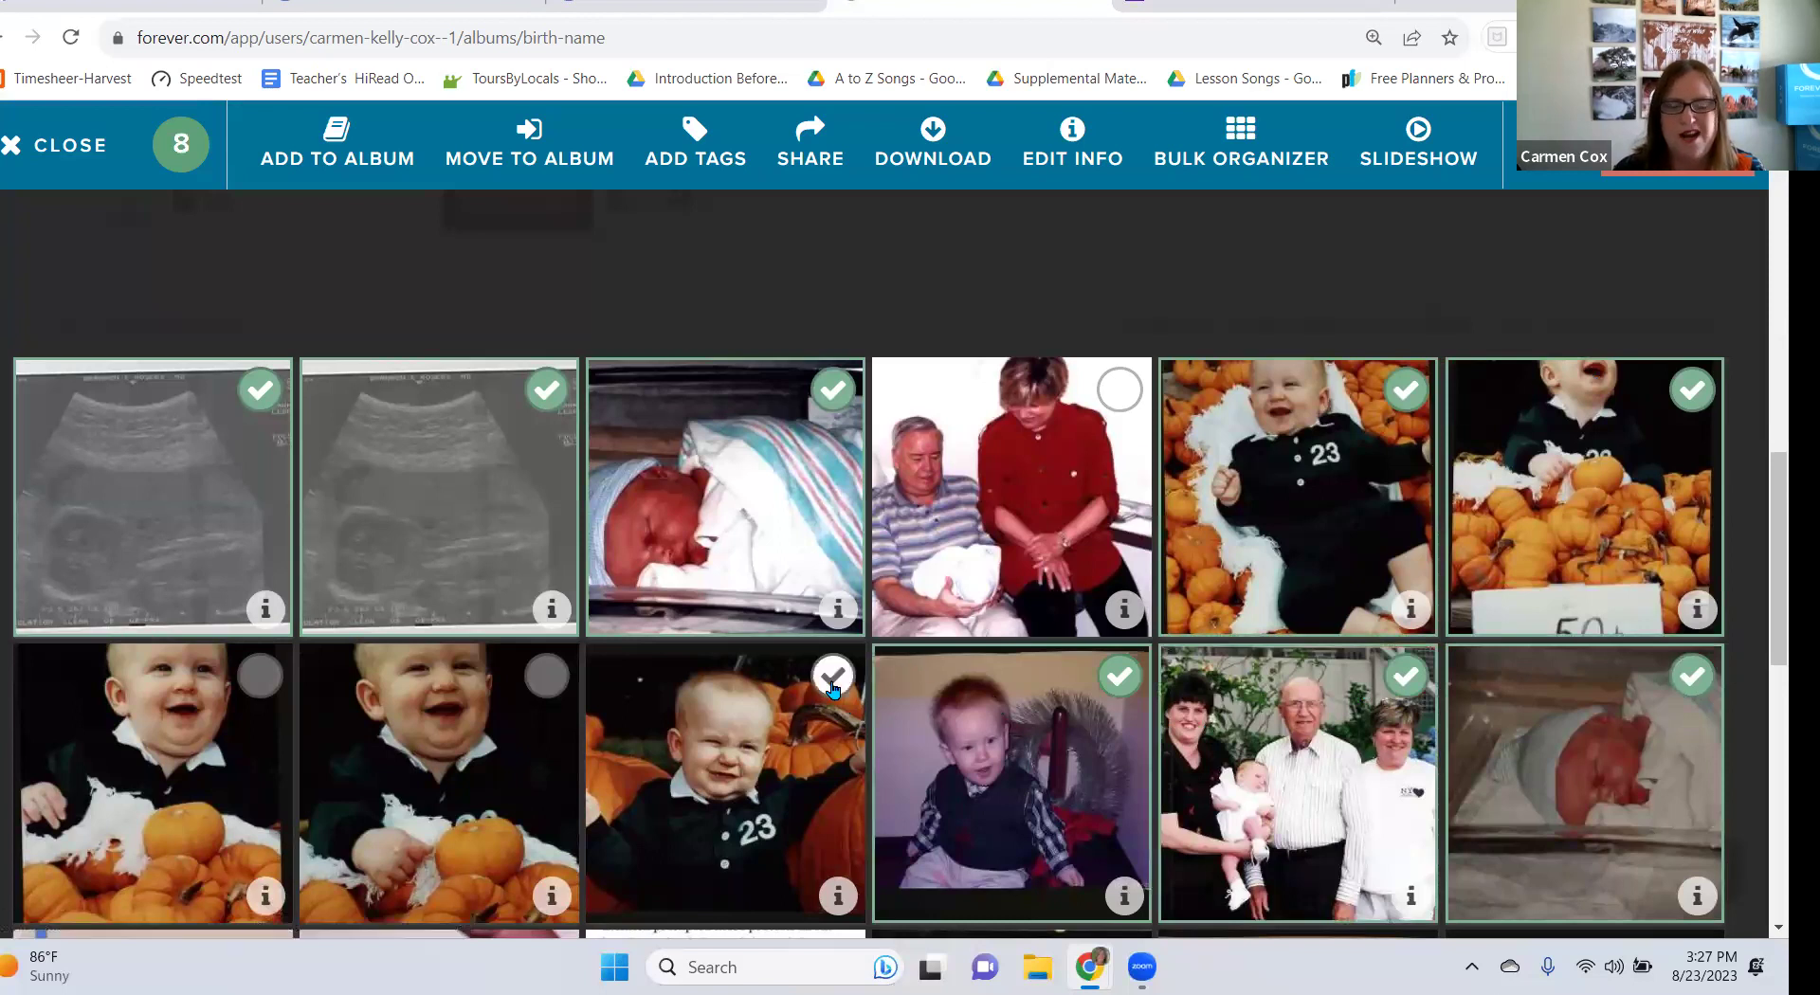
pyautogui.click(833, 676)
pyautogui.click(547, 676)
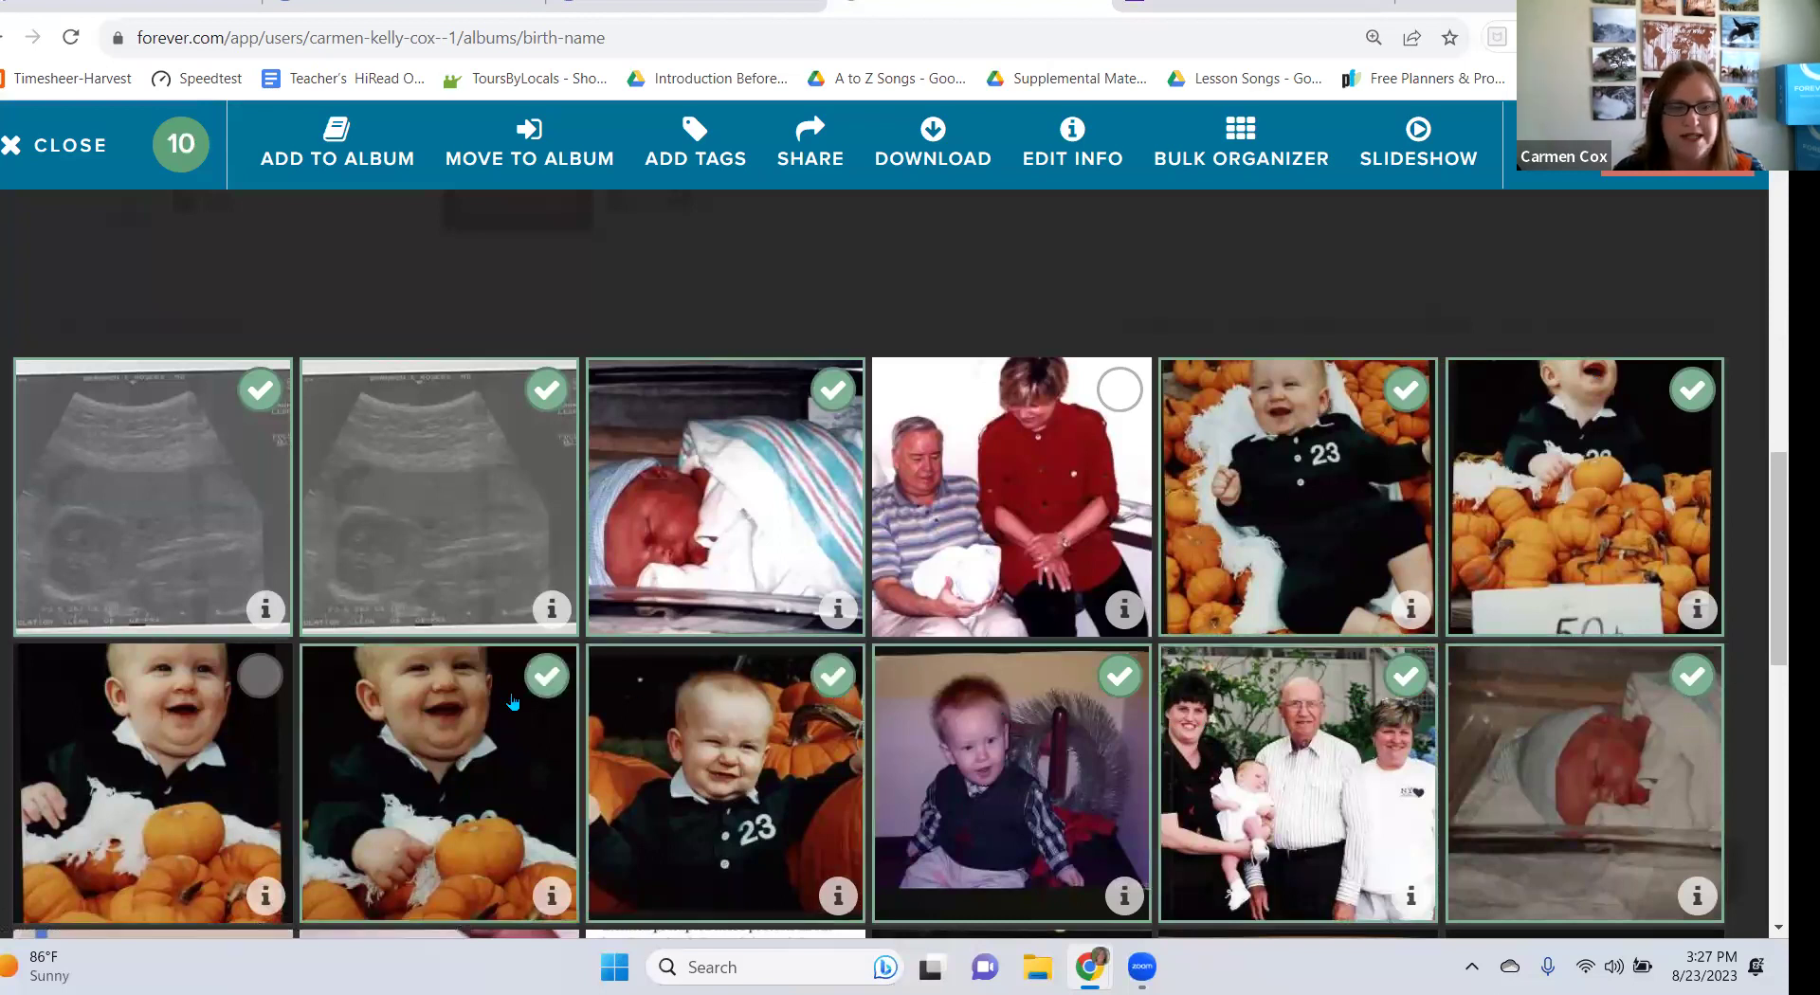
pyautogui.click(259, 676)
# Extend the selection to 23 files with the scrapbook page and more child photos, including the whole last row, skipping the aquarium article.
pyautogui.scroll(-5, 1068, 392)
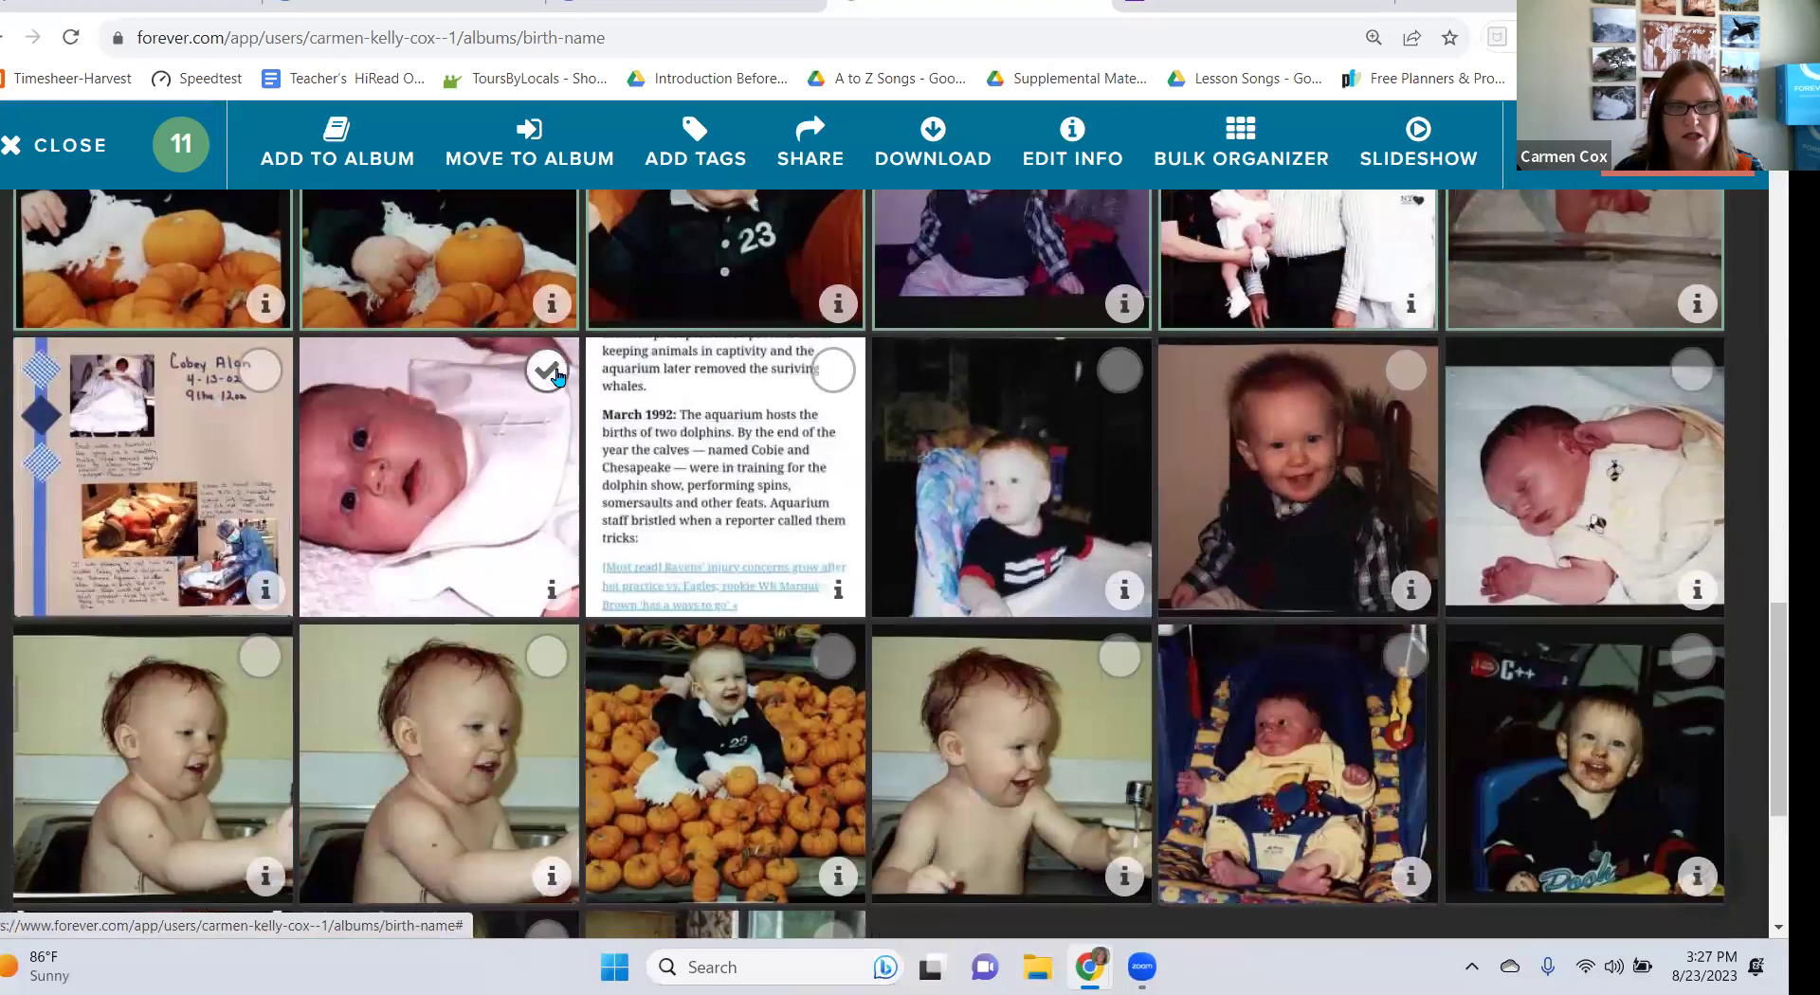
pyautogui.click(547, 370)
pyautogui.click(260, 371)
pyautogui.click(1052, 483)
pyautogui.click(1692, 371)
pyautogui.click(1692, 657)
pyautogui.click(1406, 657)
pyautogui.click(1119, 657)
pyautogui.click(834, 657)
pyautogui.scroll(-4, 1462, 593)
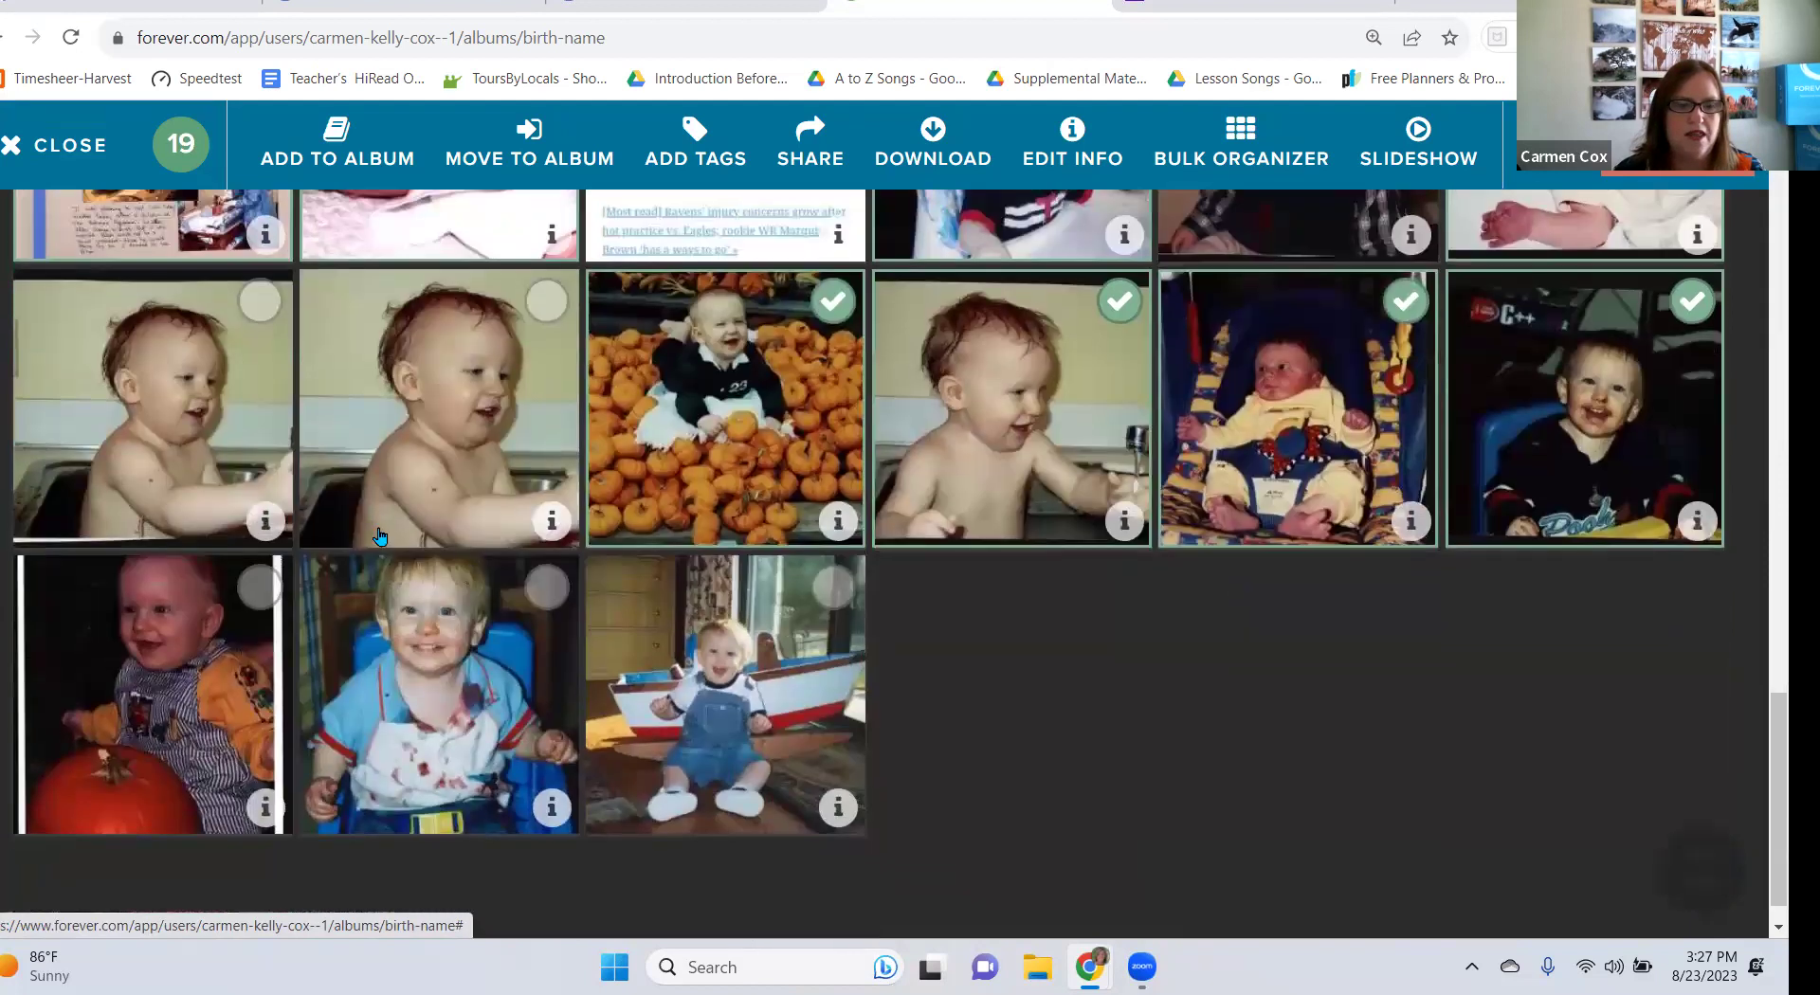
pyautogui.click(135, 409)
pyautogui.click(143, 644)
pyautogui.click(449, 637)
pyautogui.click(693, 635)
# Tag the 23 selected files with the child's existing full-name tag.
pyautogui.click(683, 142)
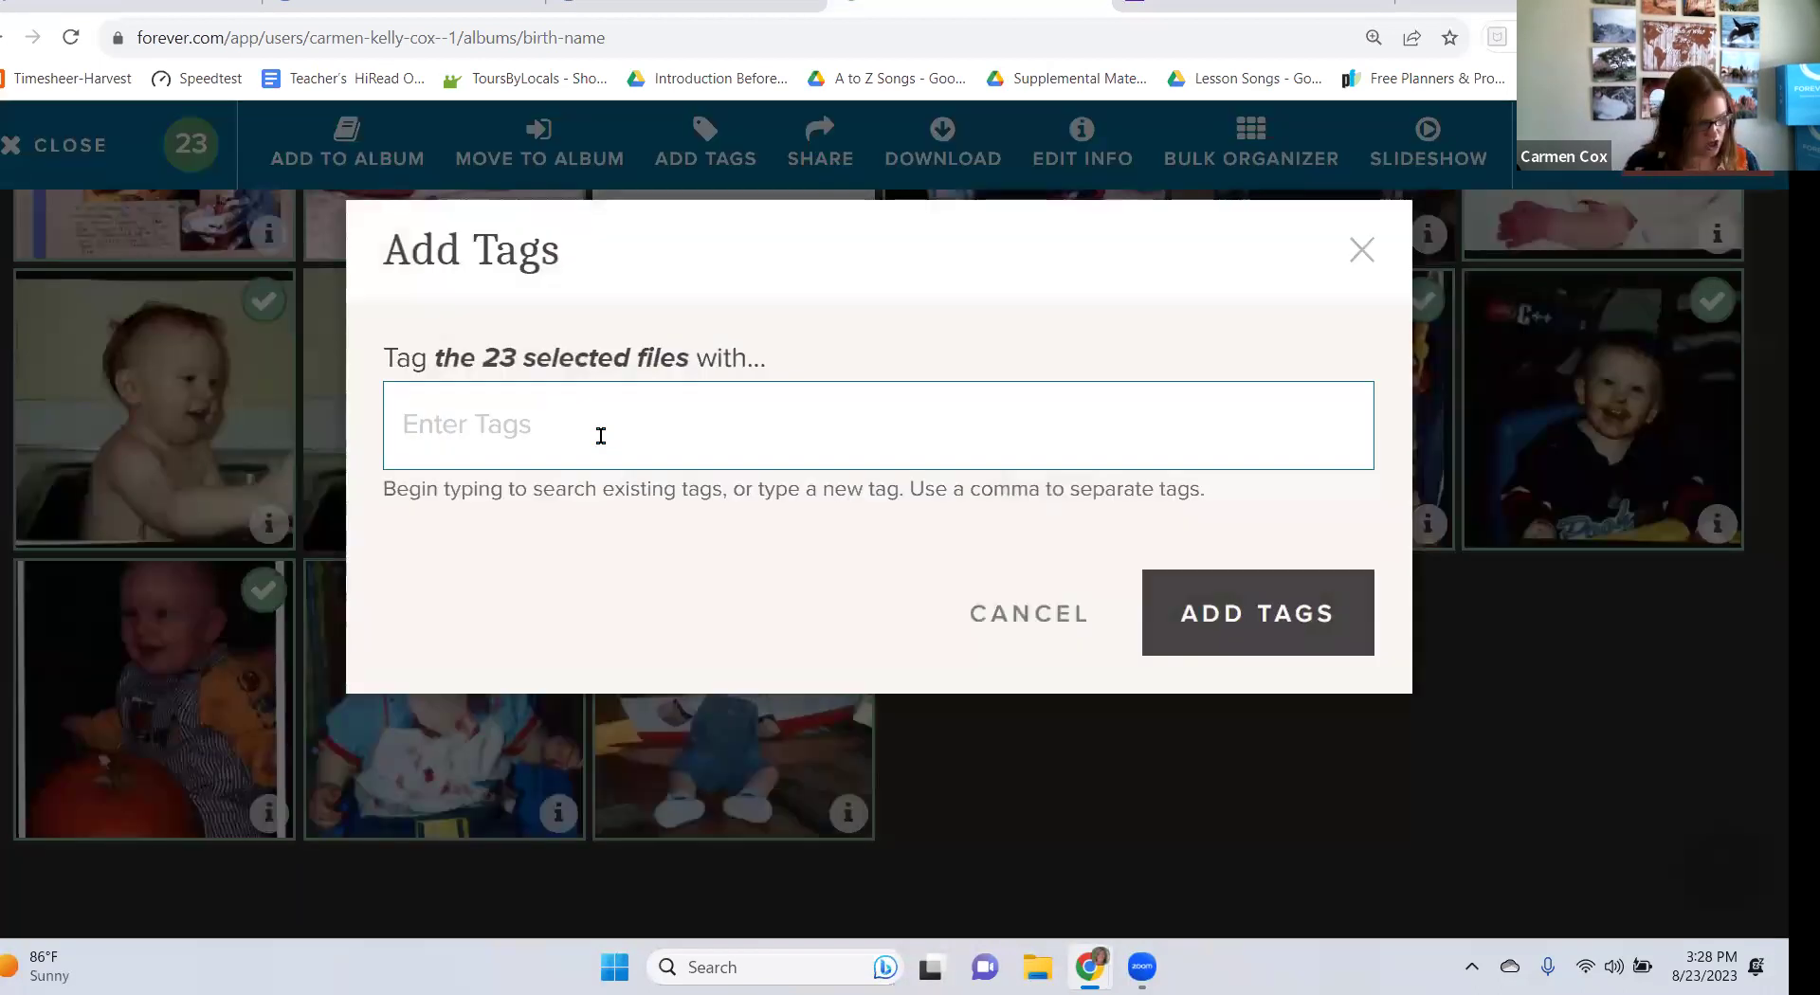
pyautogui.write('Cobey')
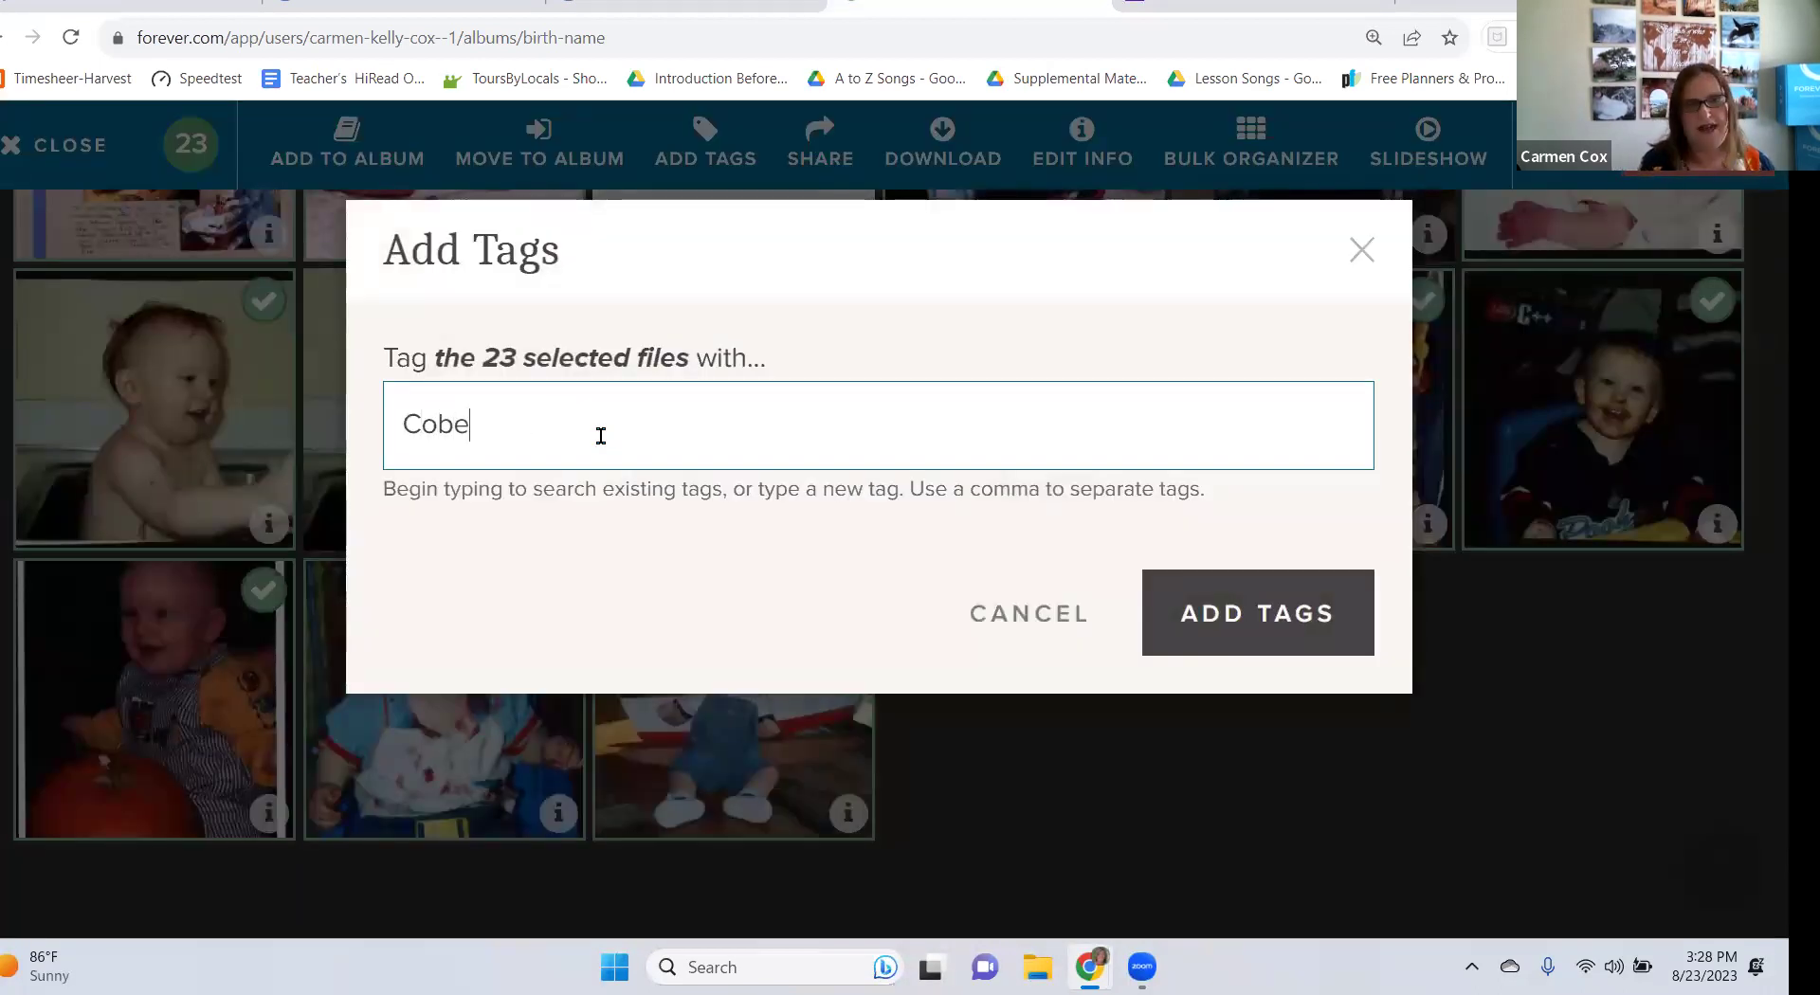
pyautogui.click(679, 500)
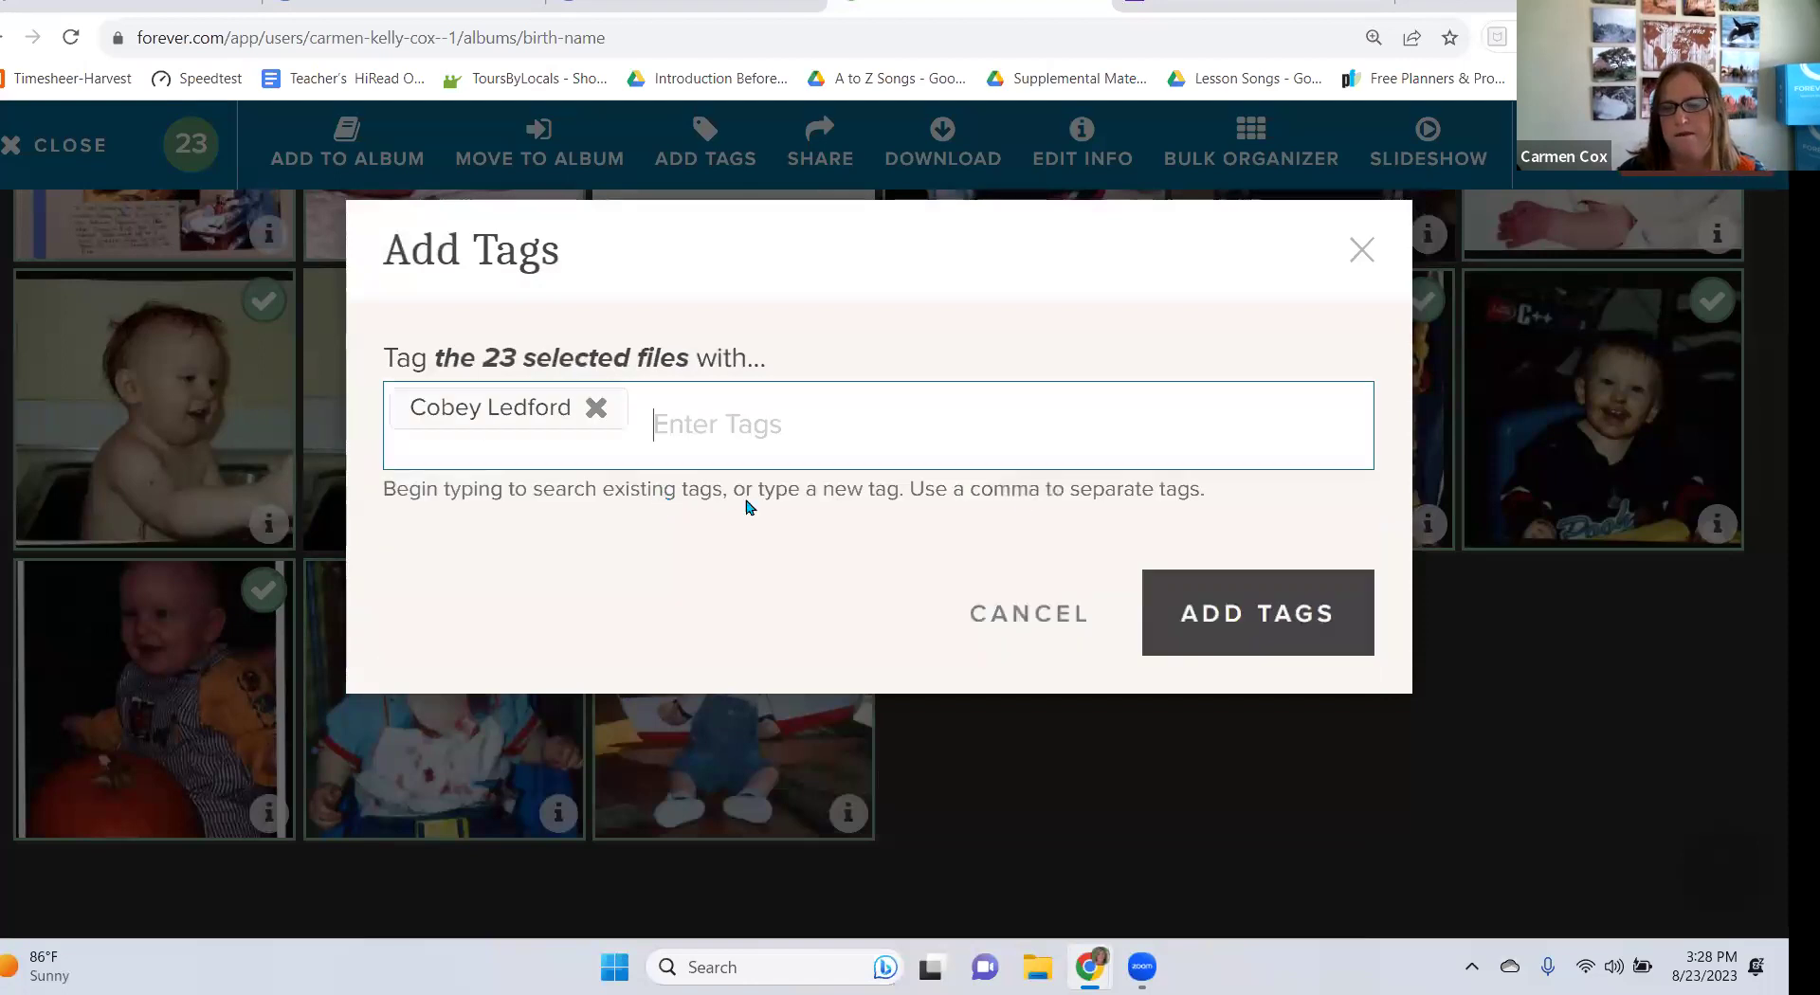
pyautogui.click(1257, 601)
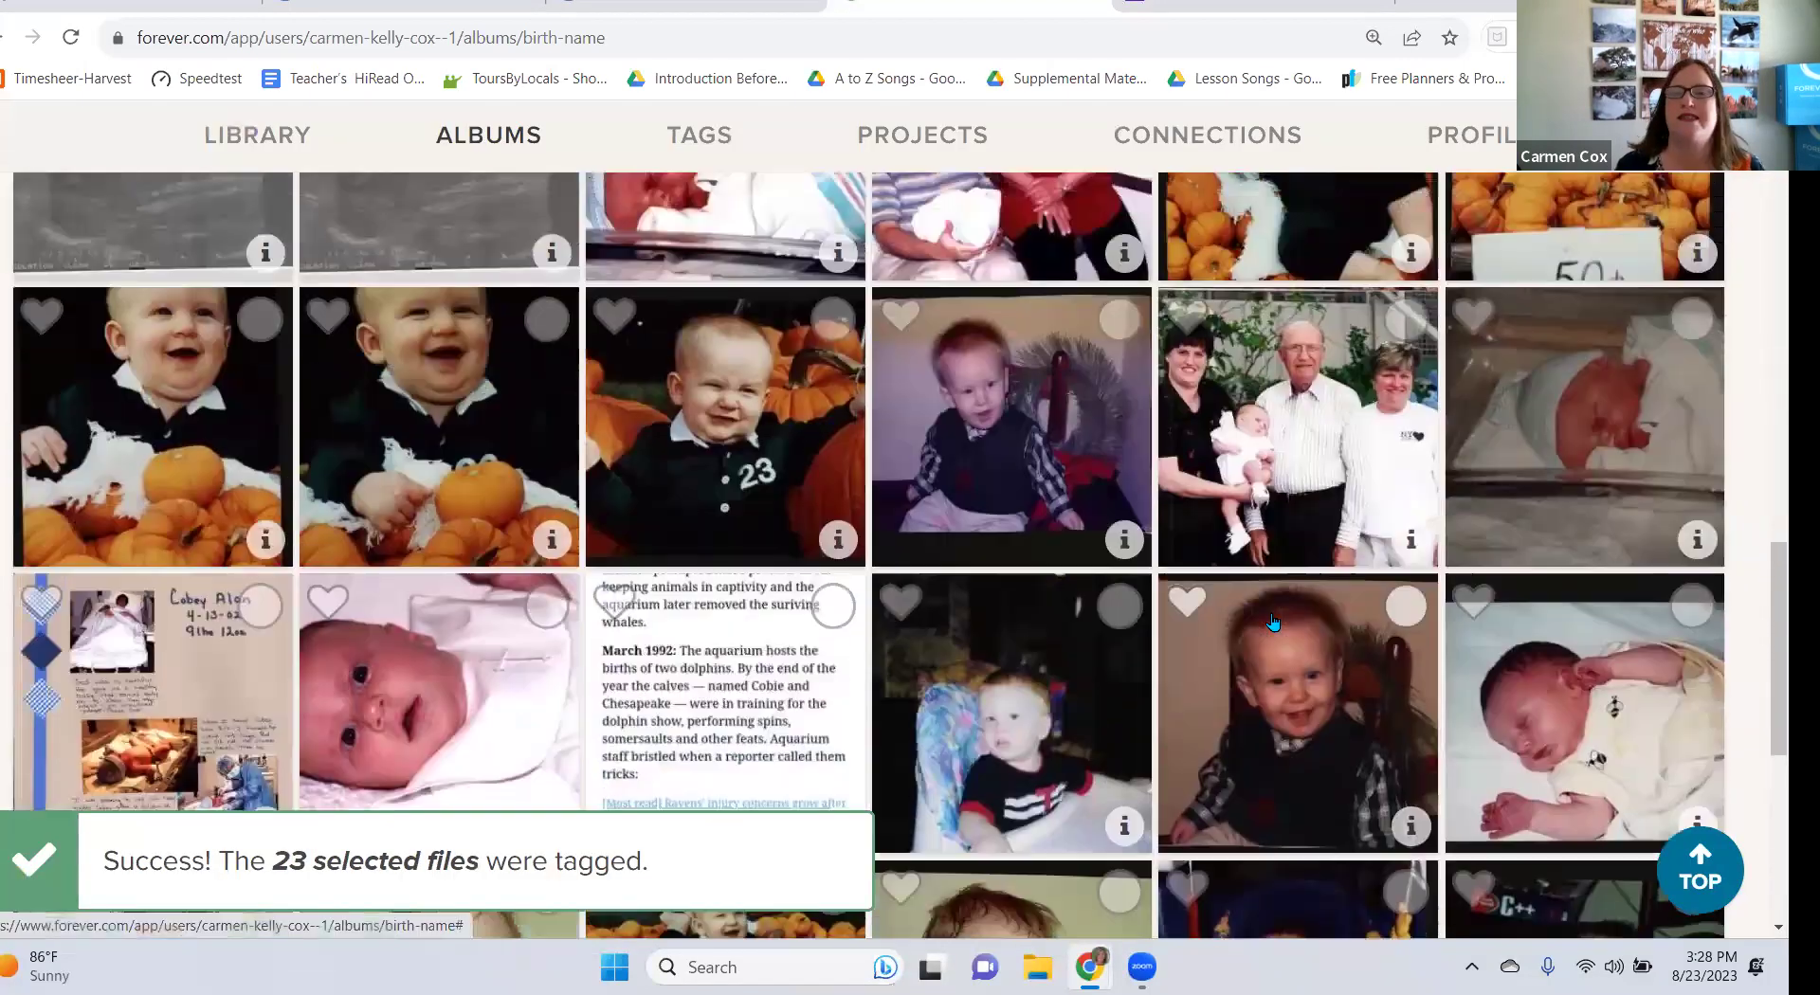
# Open the album photo of the older couple holding the newborn and save its tag entry without adding another tag.
pyautogui.scroll(5, 1274, 623)
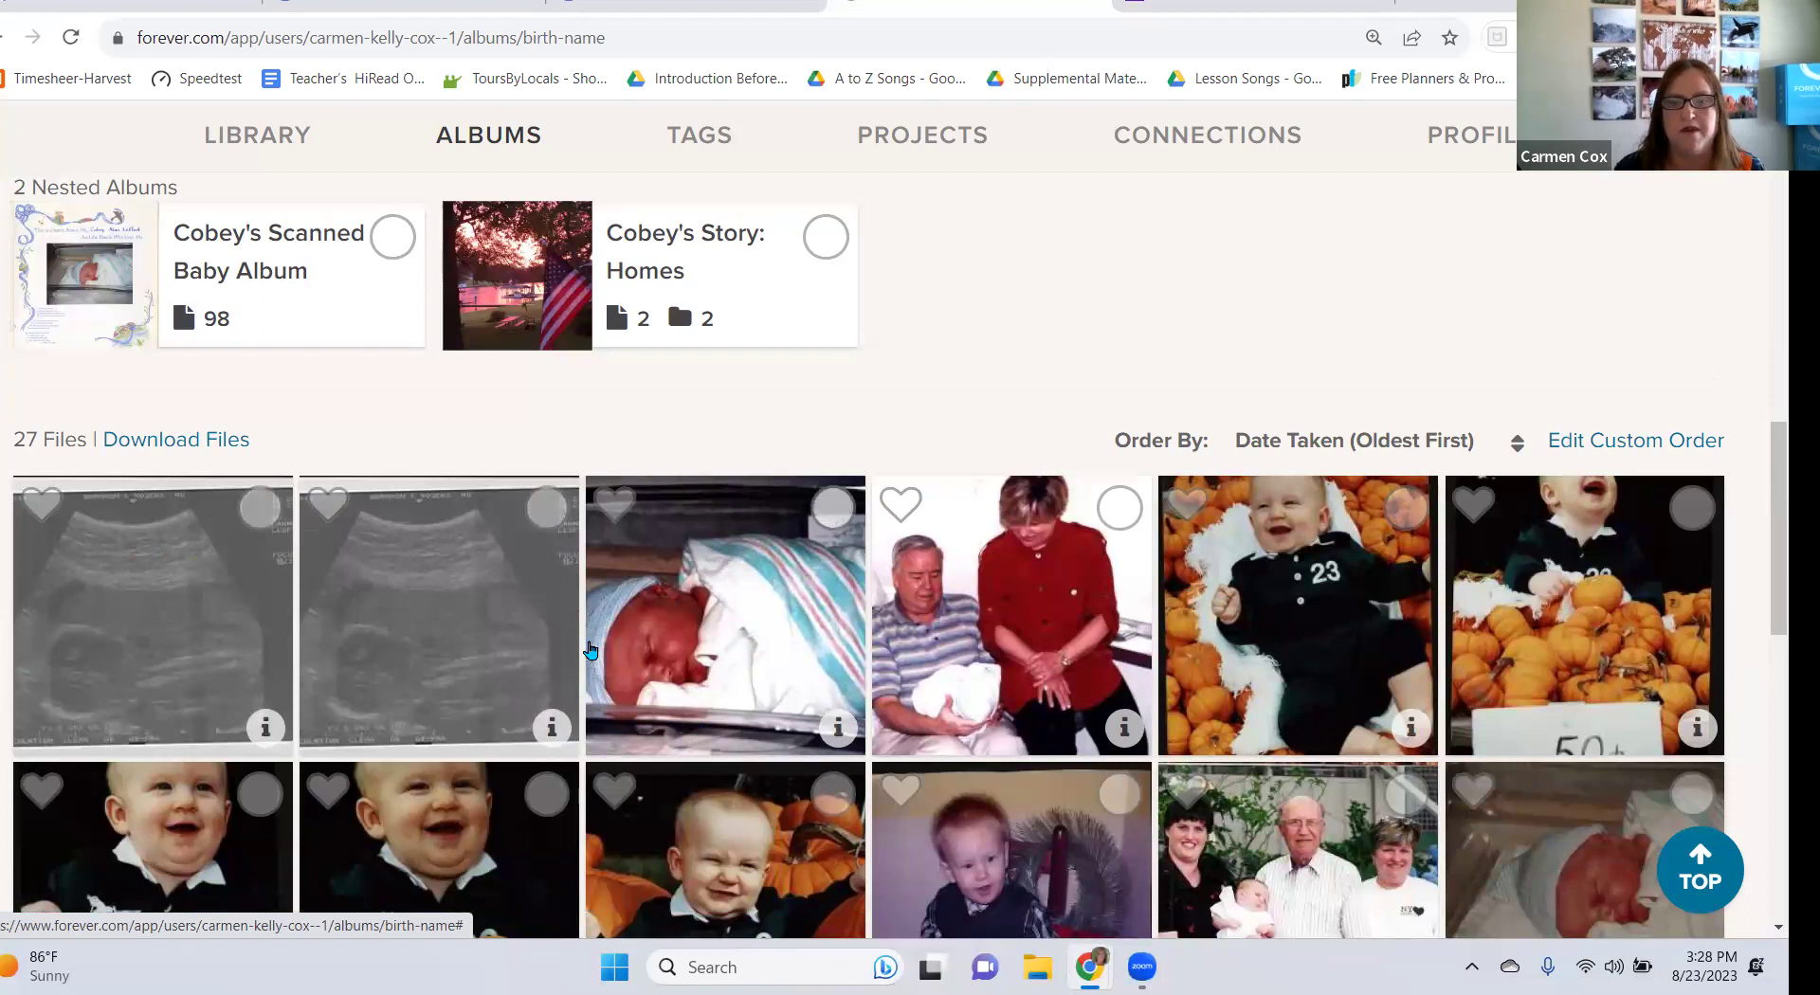
pyautogui.scroll(-4, 590, 652)
pyautogui.scroll(4, 590, 651)
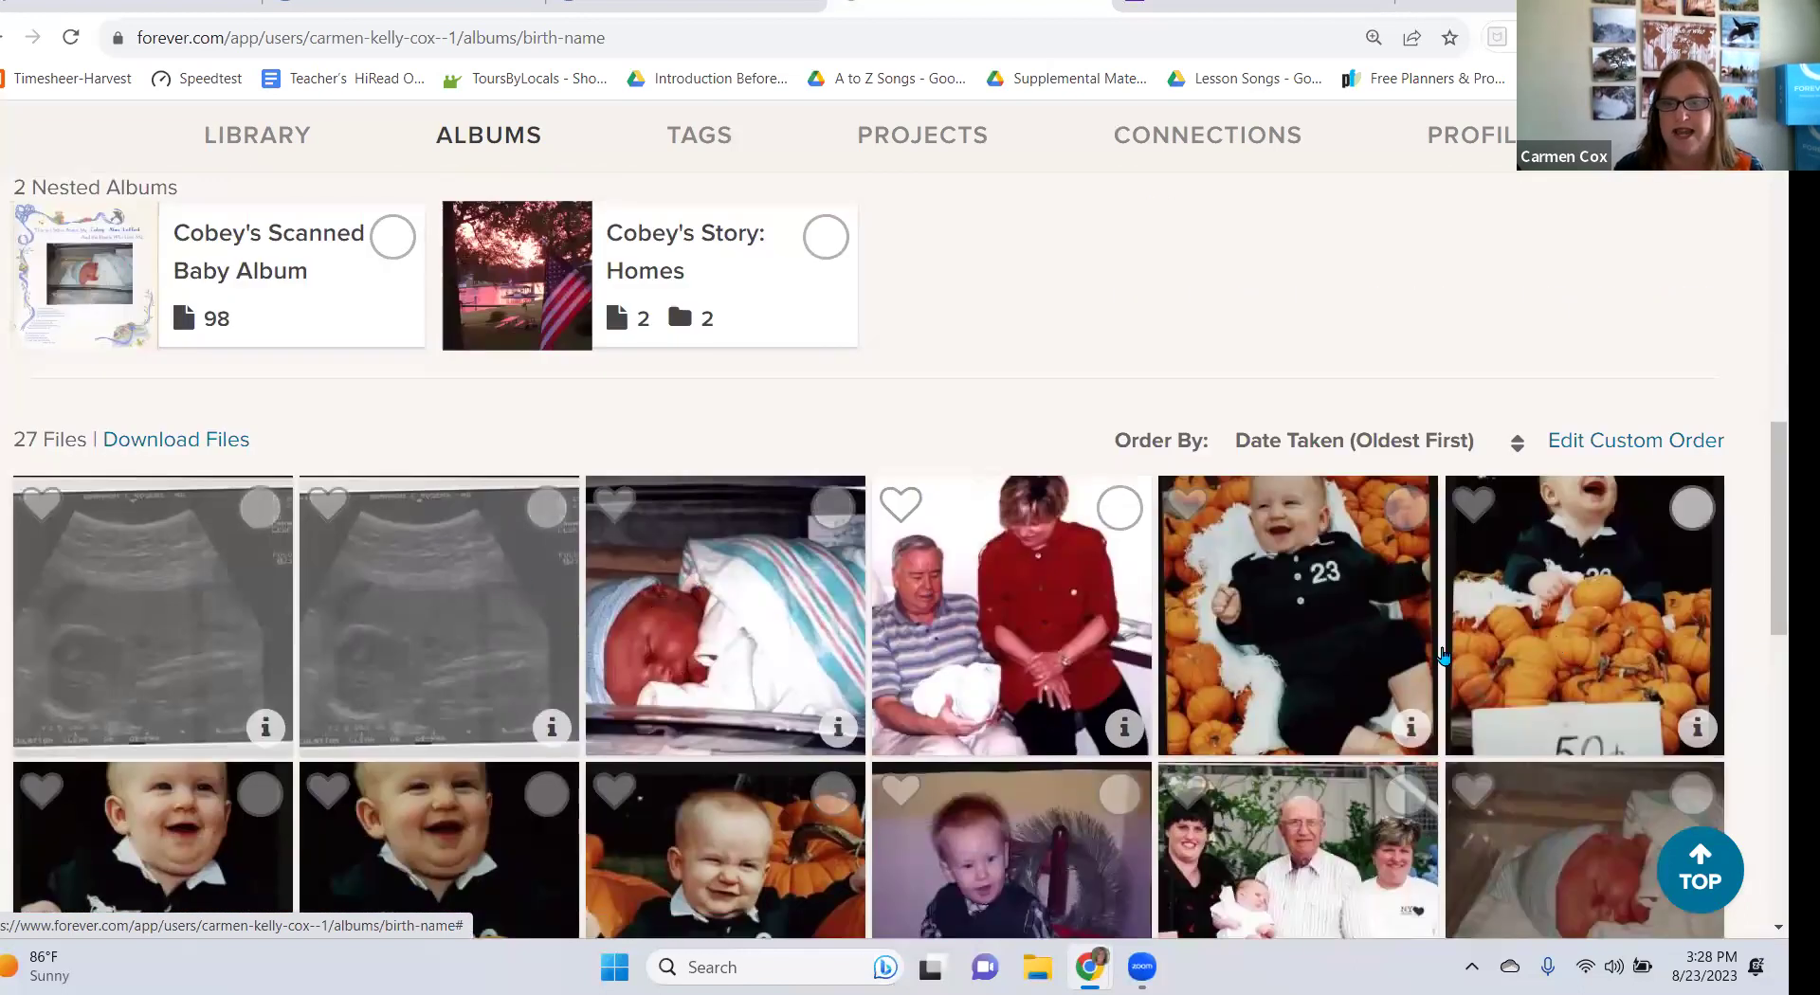
pyautogui.scroll(-1, 318, 531)
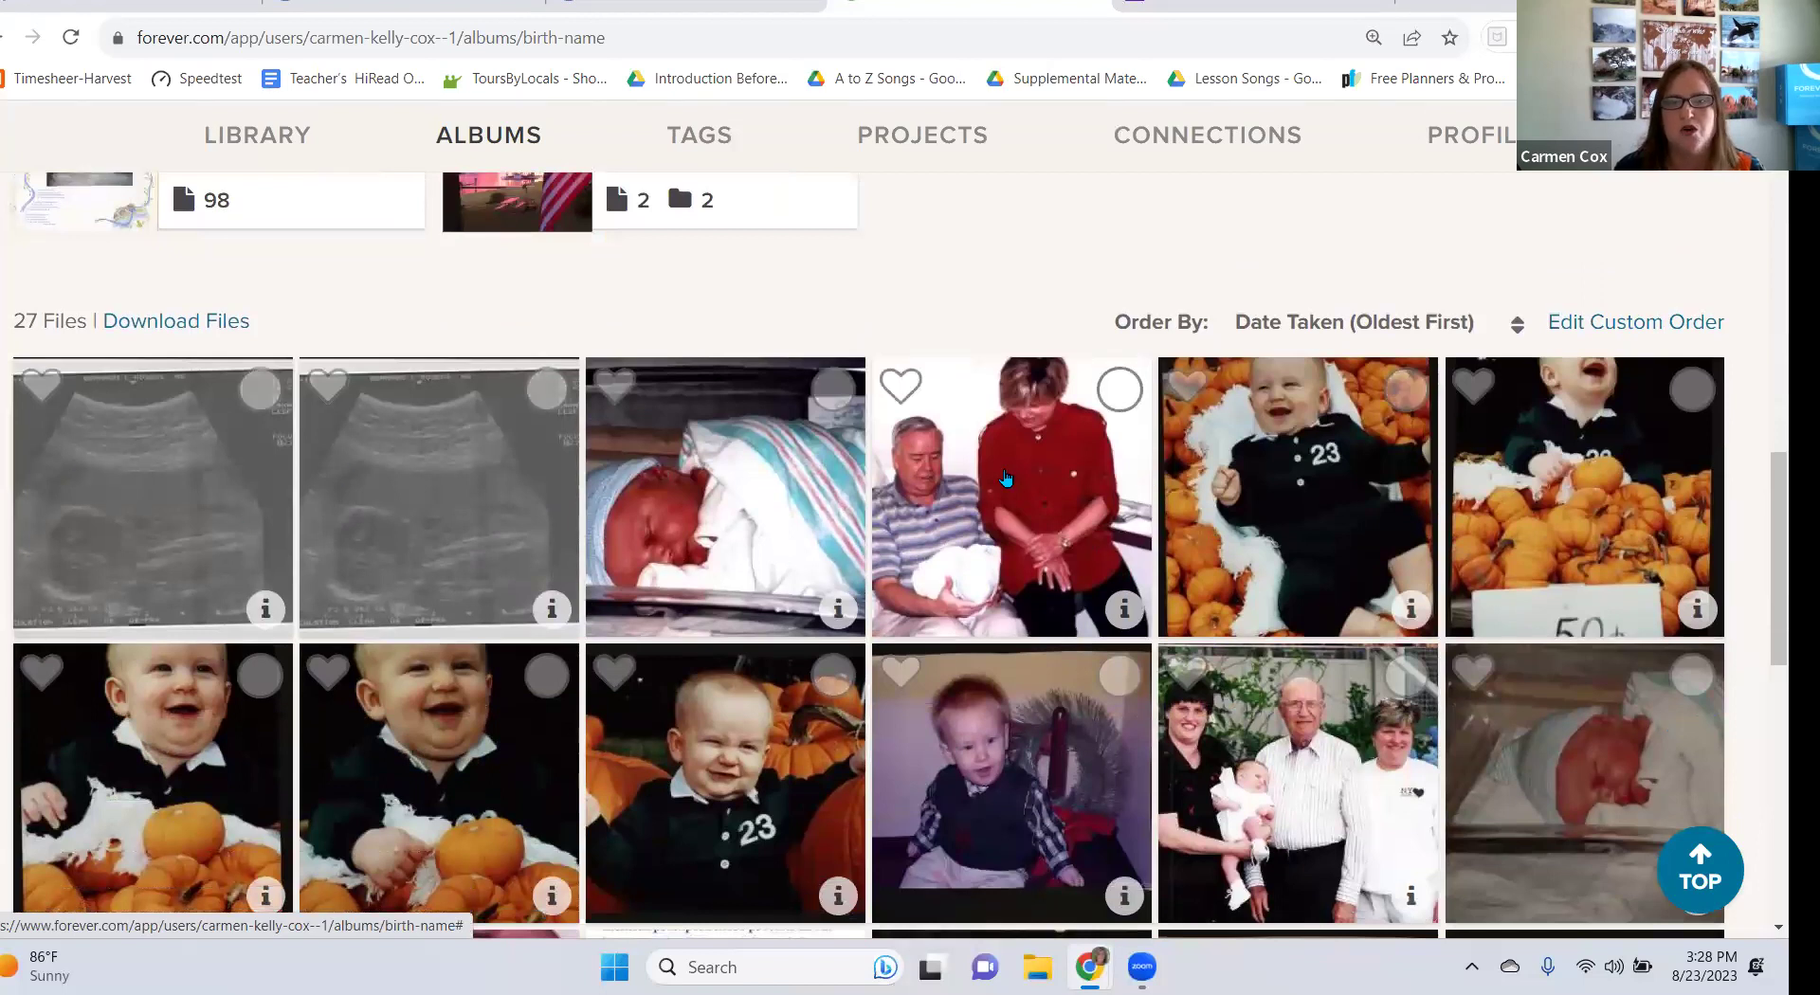
pyautogui.click(1016, 491)
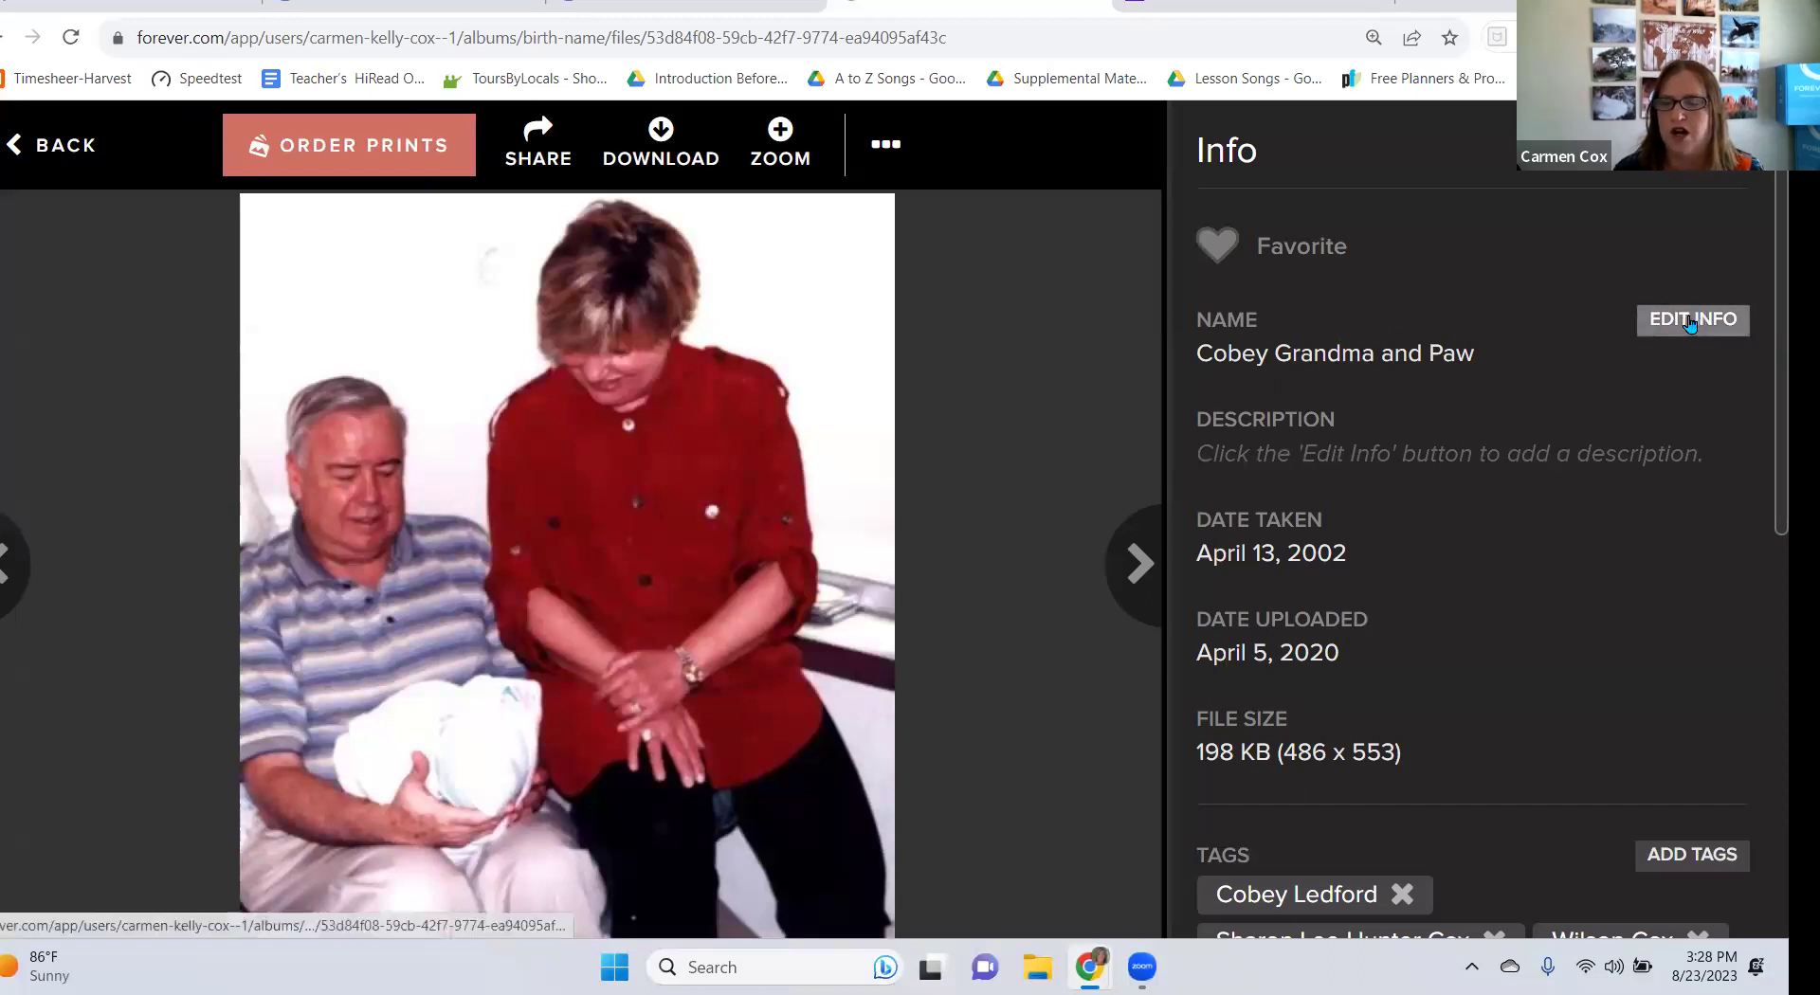
pyautogui.scroll(-1, 1522, 356)
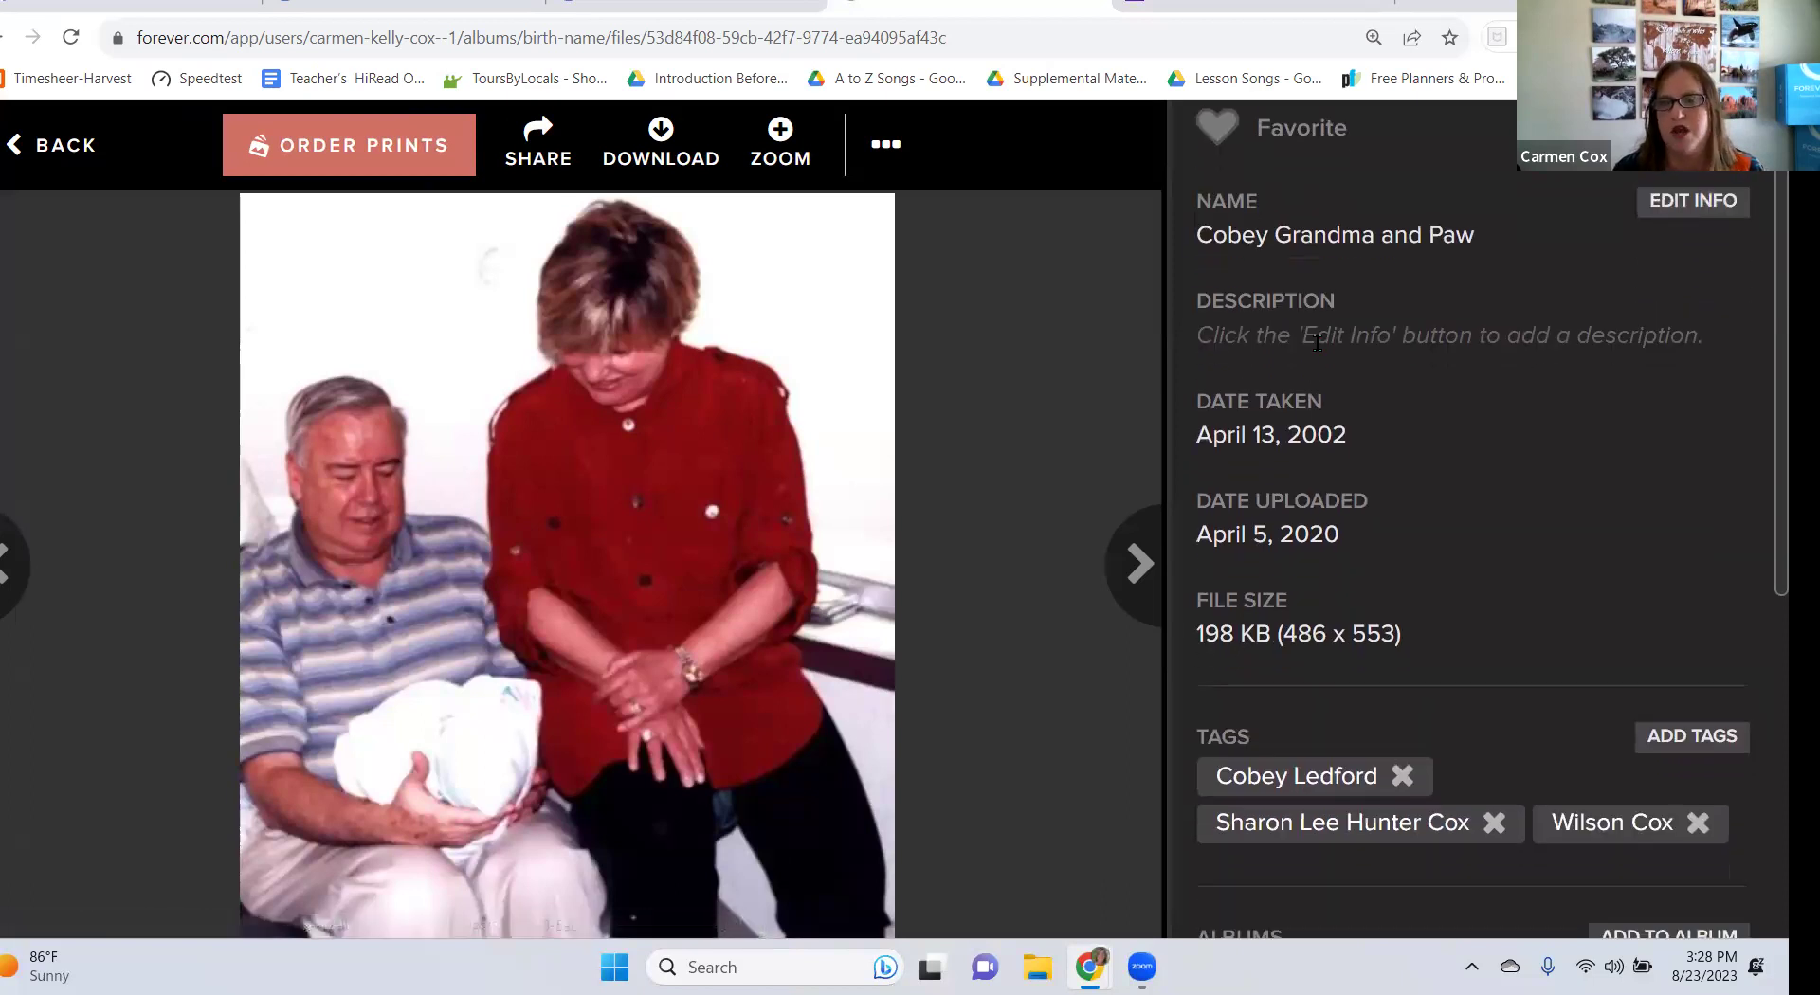
pyautogui.scroll(-2, 1529, 362)
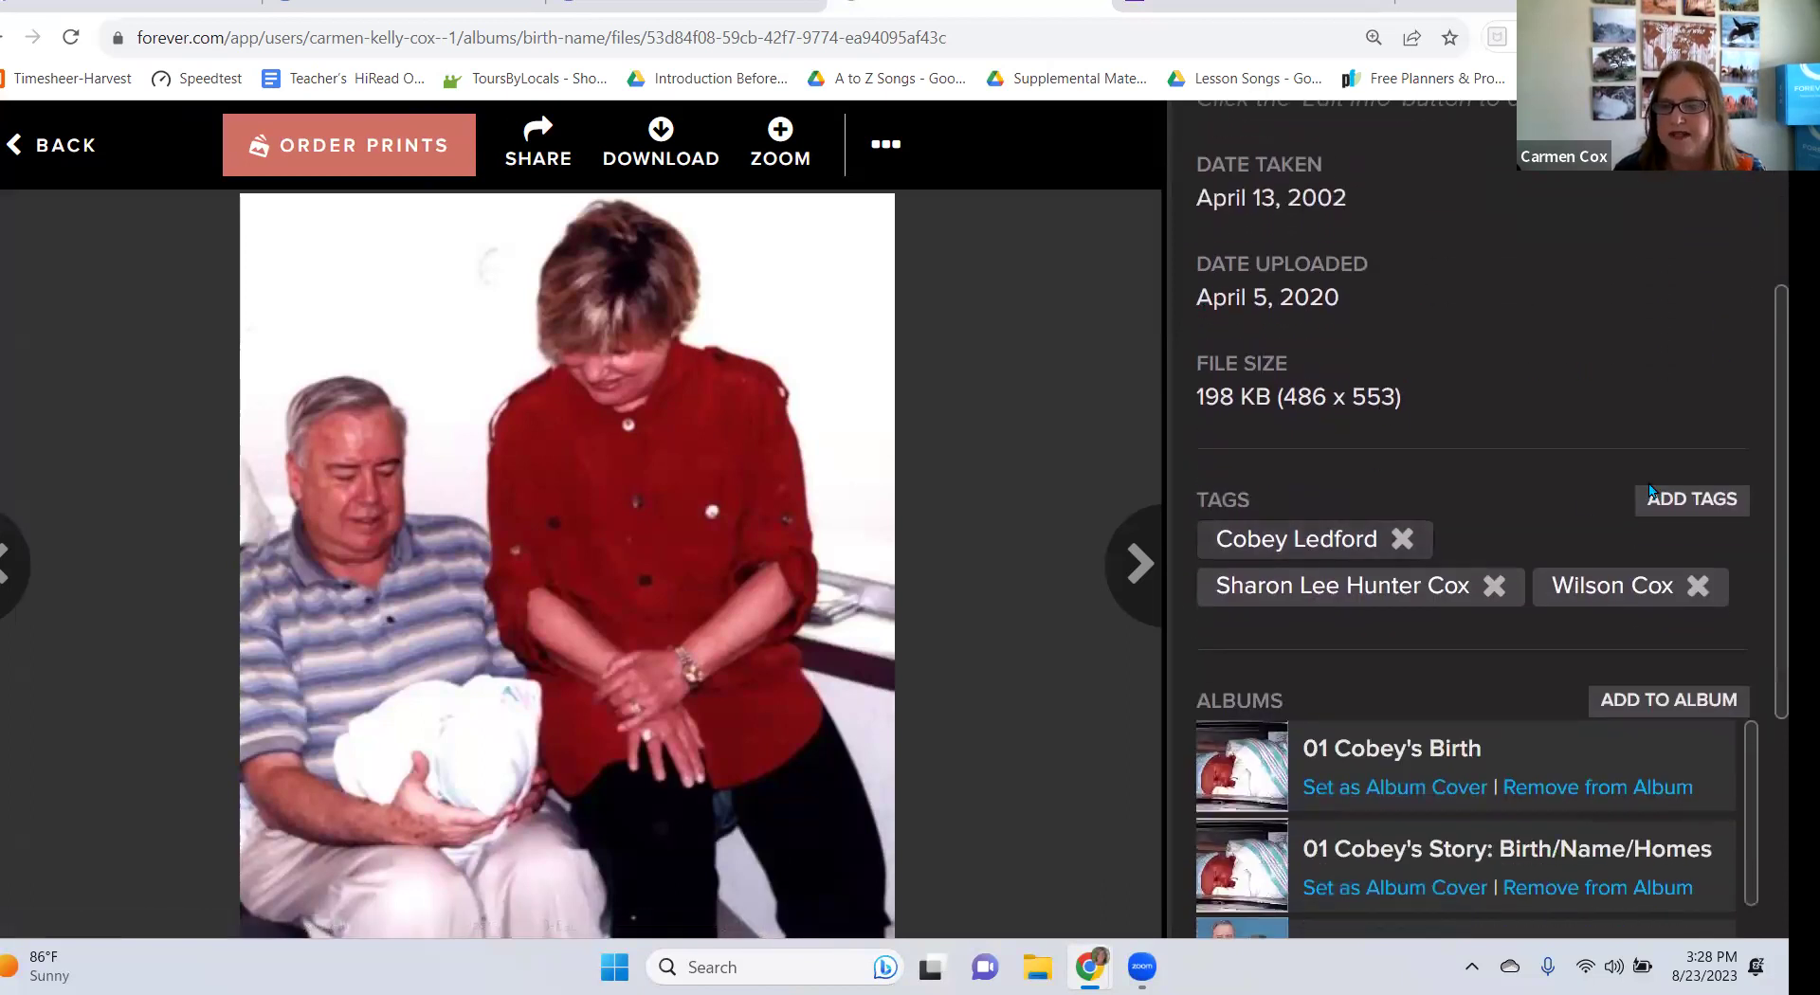
pyautogui.click(1713, 506)
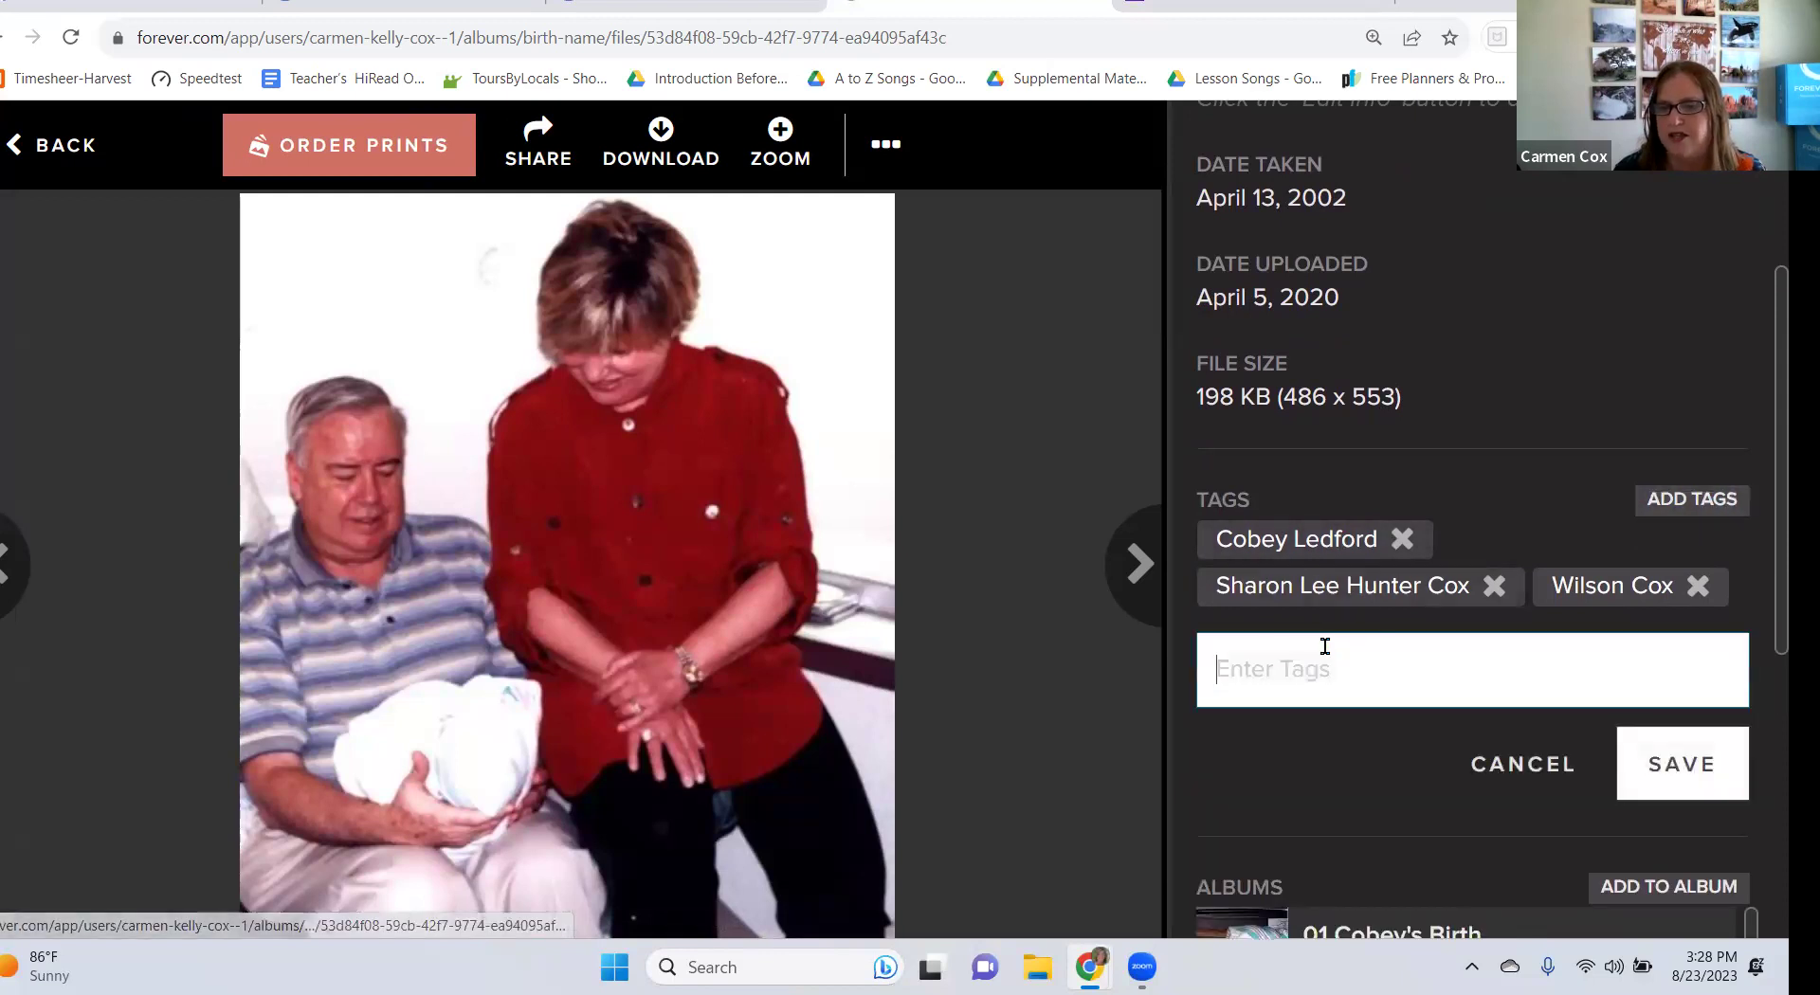
pyautogui.click(1656, 739)
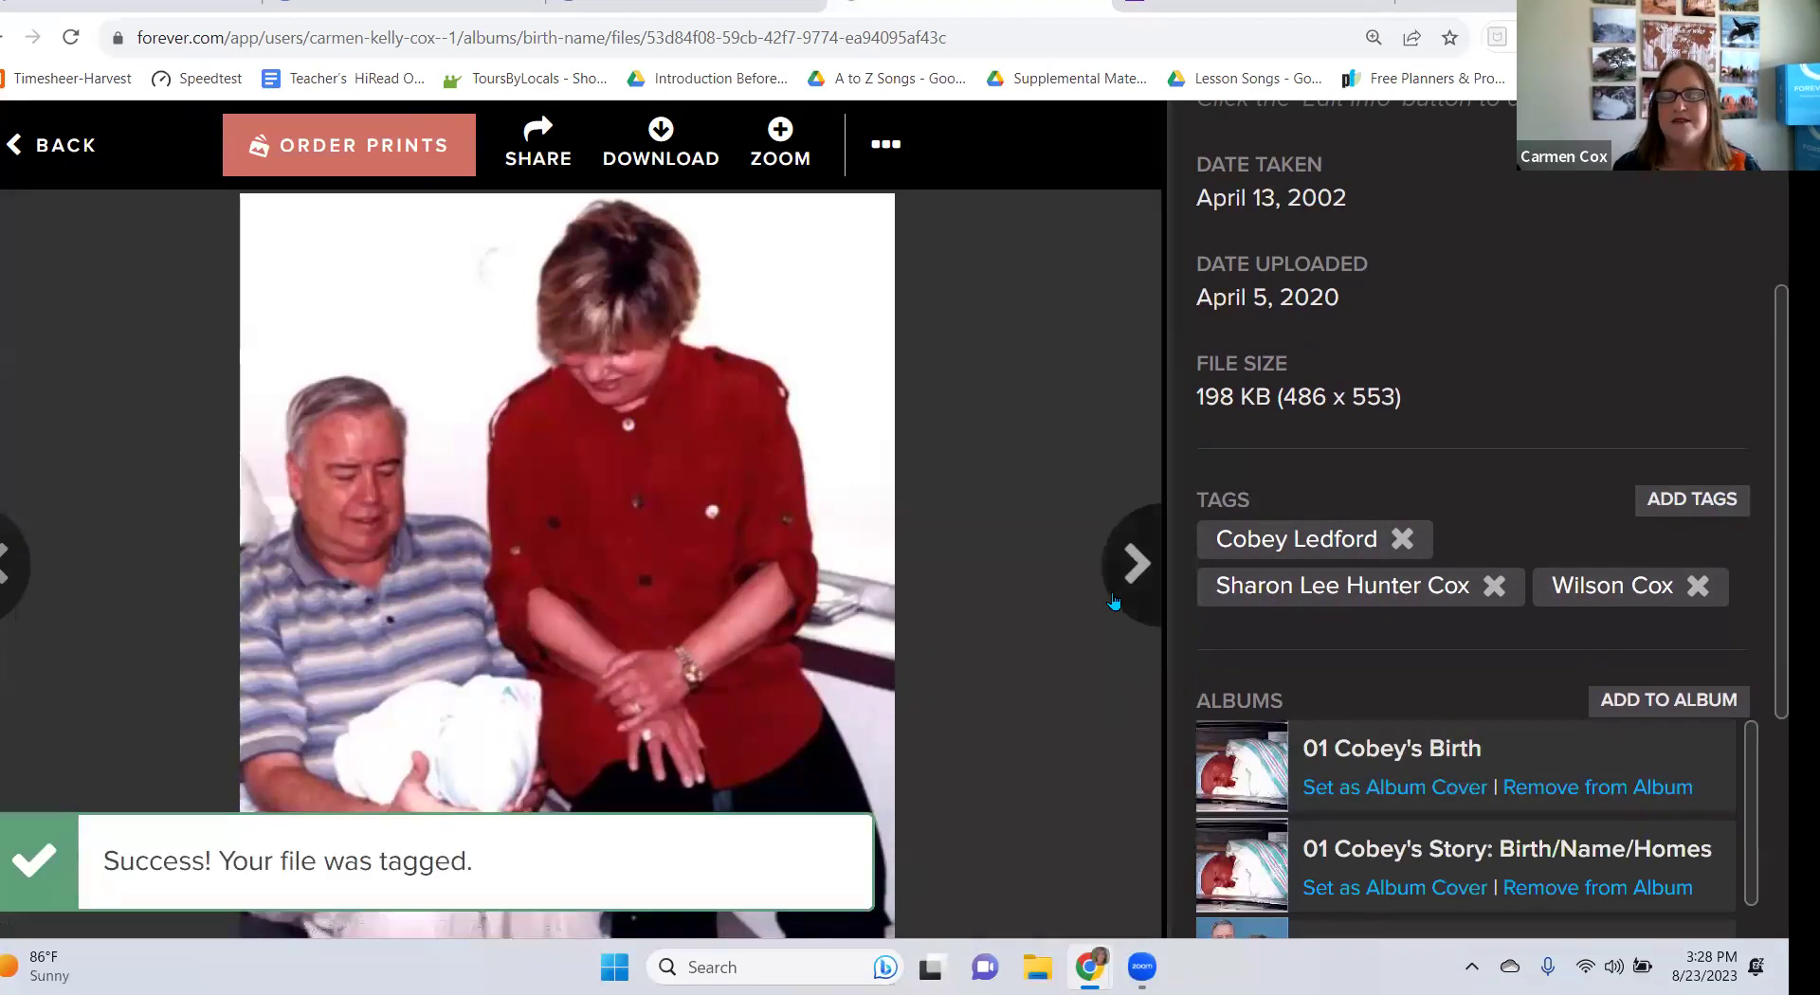
# Check the tags on the following album photos one by one up to the aquarium article, and return to the album.
pyautogui.click(1123, 565)
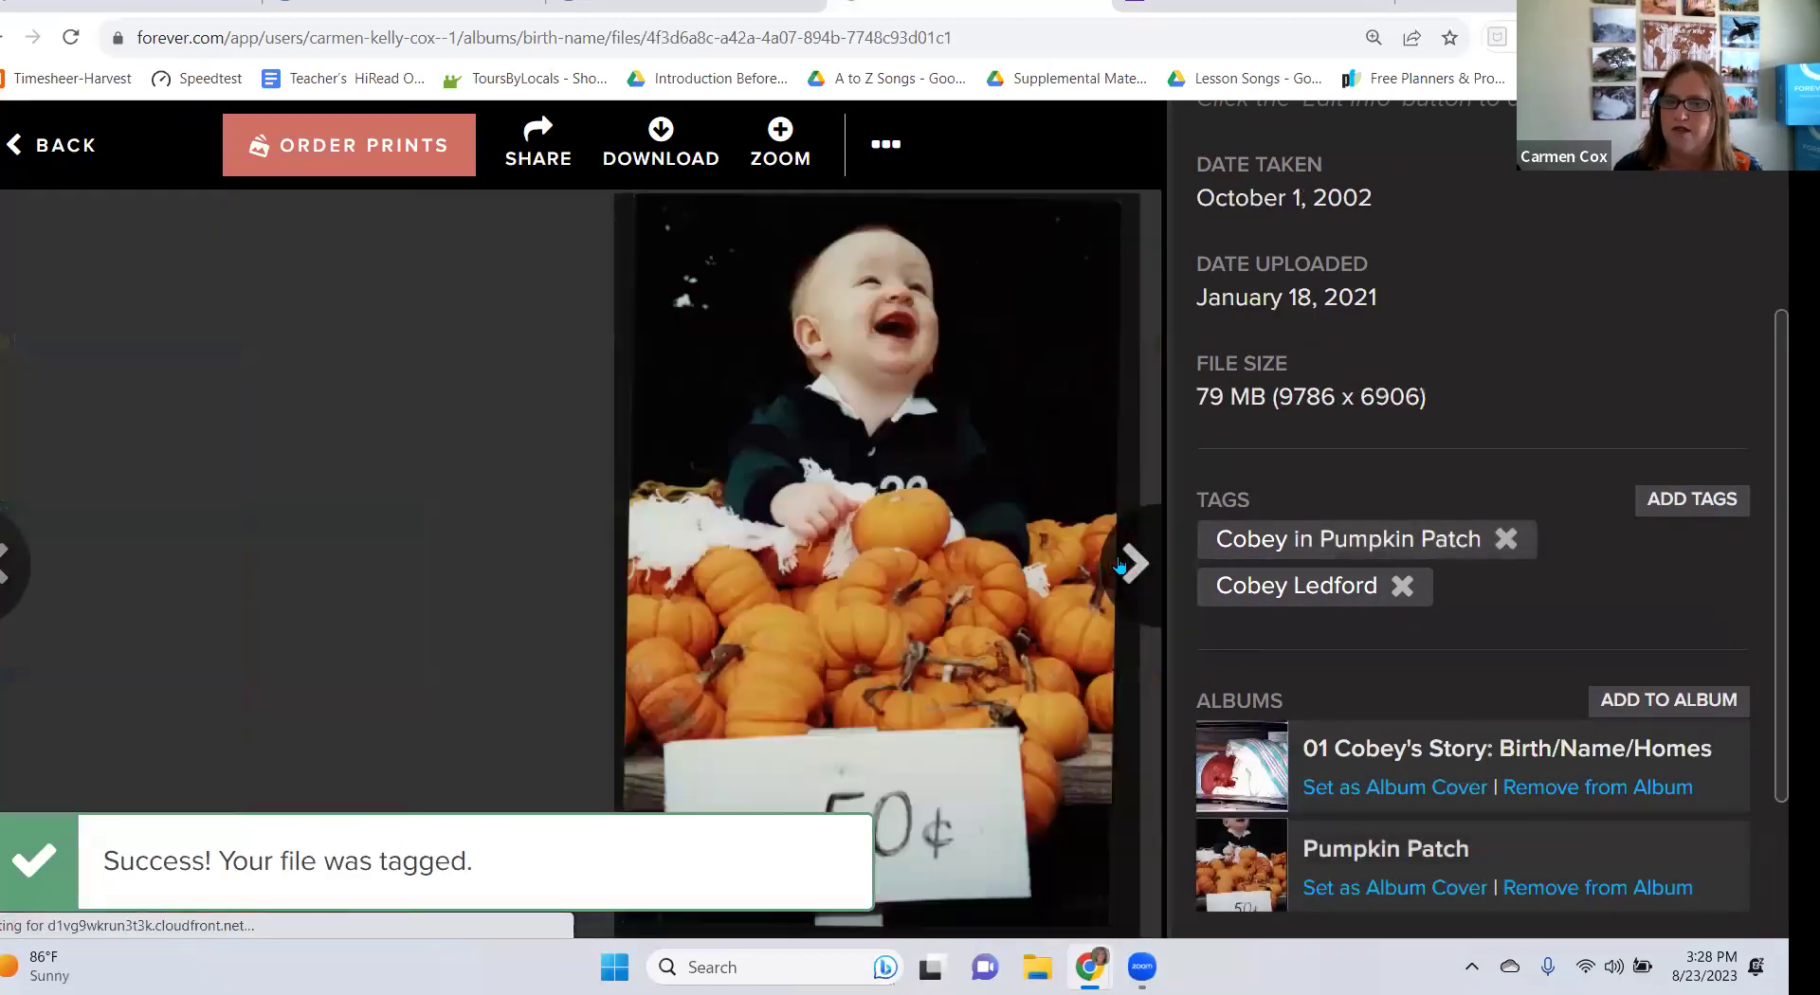
pyautogui.click(1123, 565)
pyautogui.click(1123, 565)
pyautogui.click(1122, 565)
pyautogui.click(1121, 565)
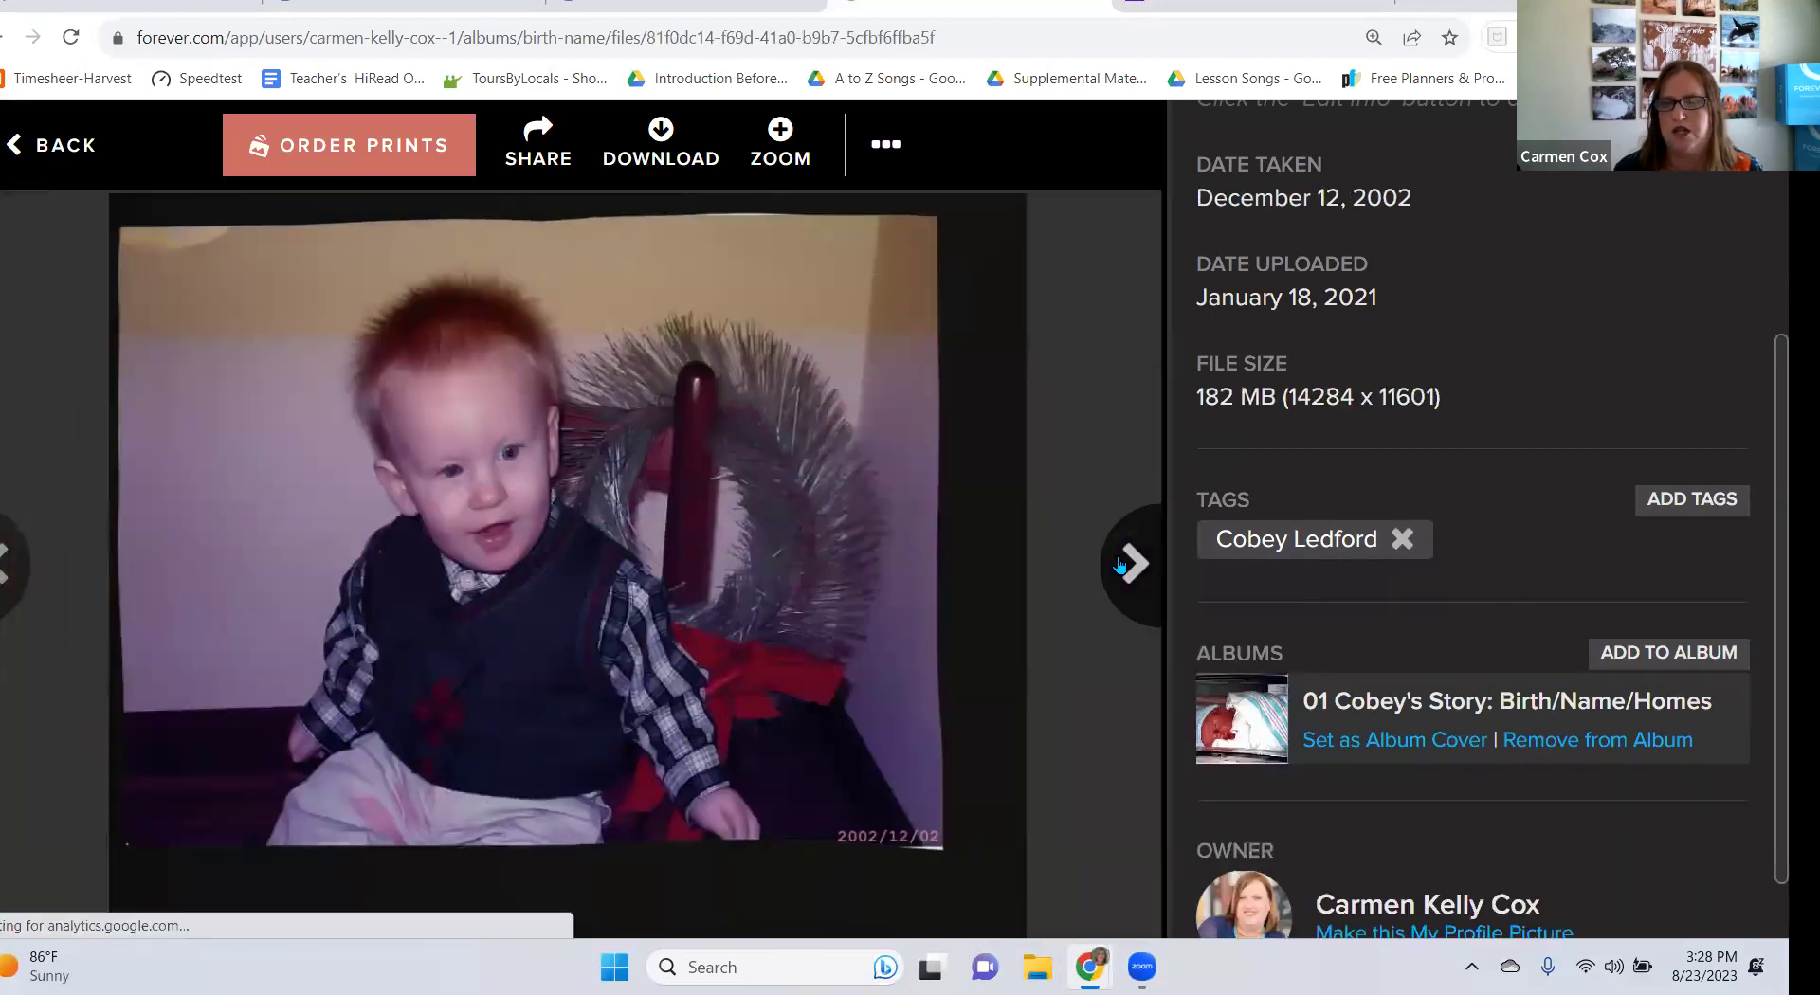
pyautogui.click(1122, 565)
pyautogui.click(1121, 565)
pyautogui.click(1122, 565)
pyautogui.click(1121, 565)
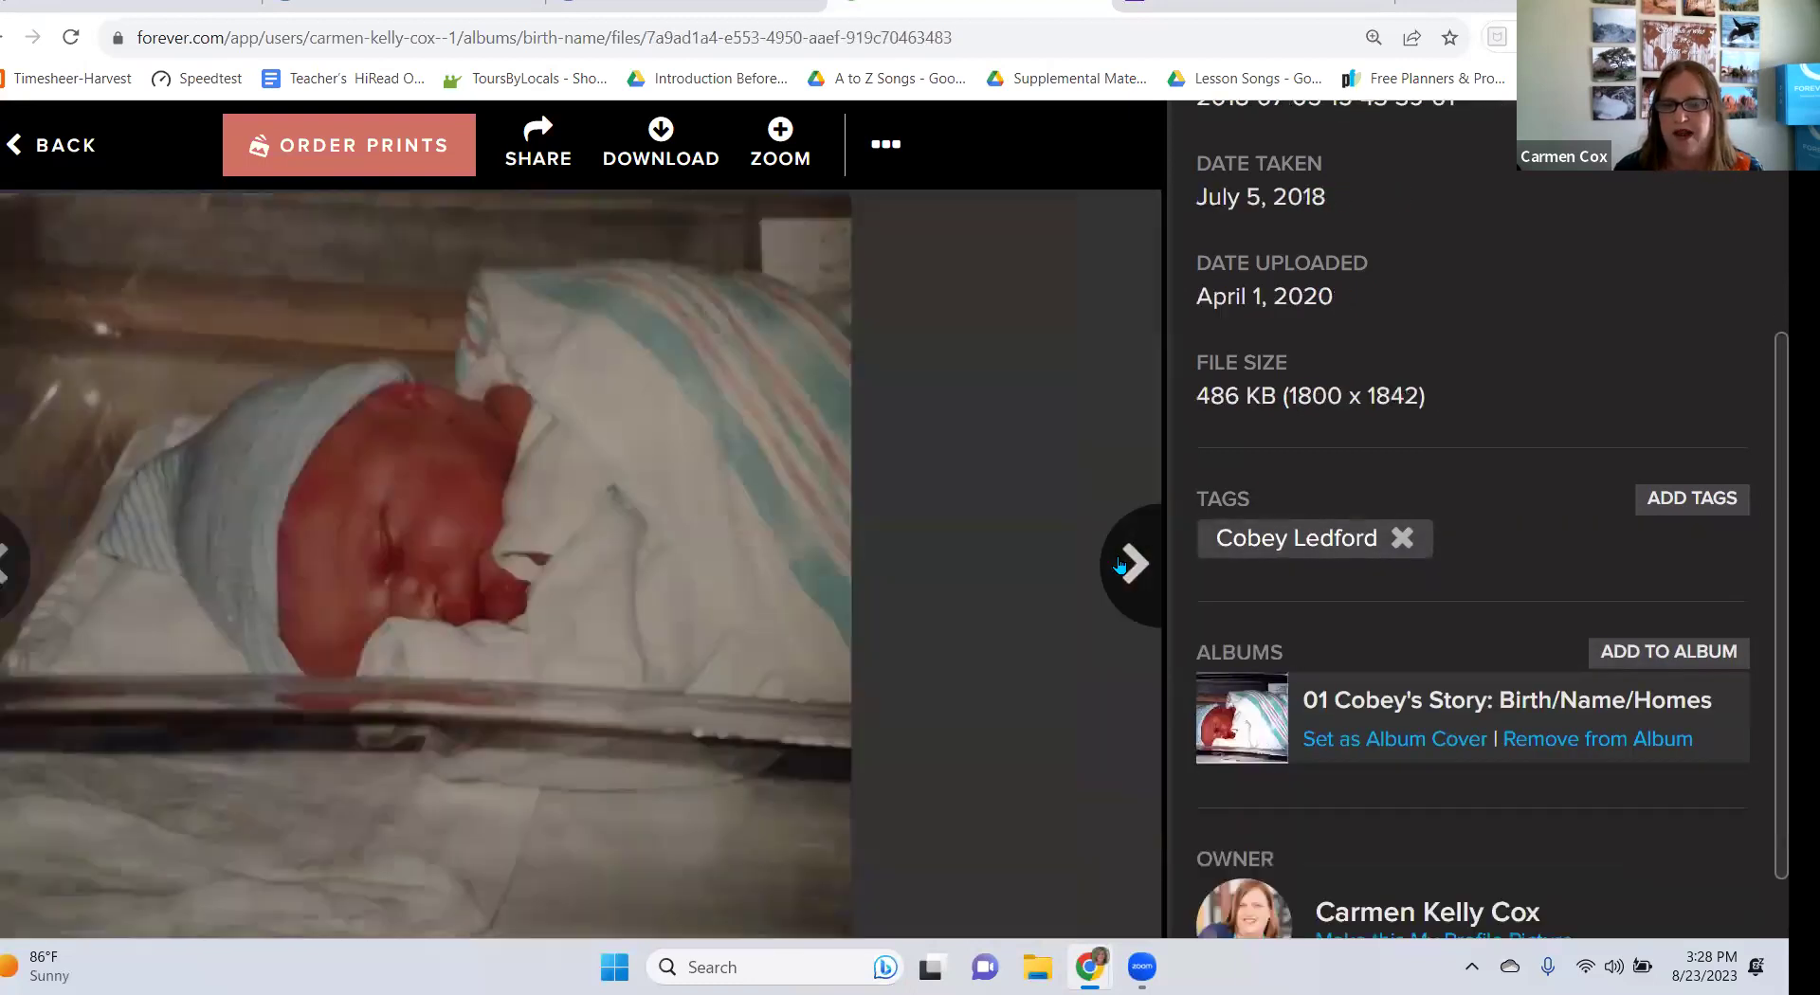
pyautogui.click(1121, 565)
pyautogui.click(1122, 565)
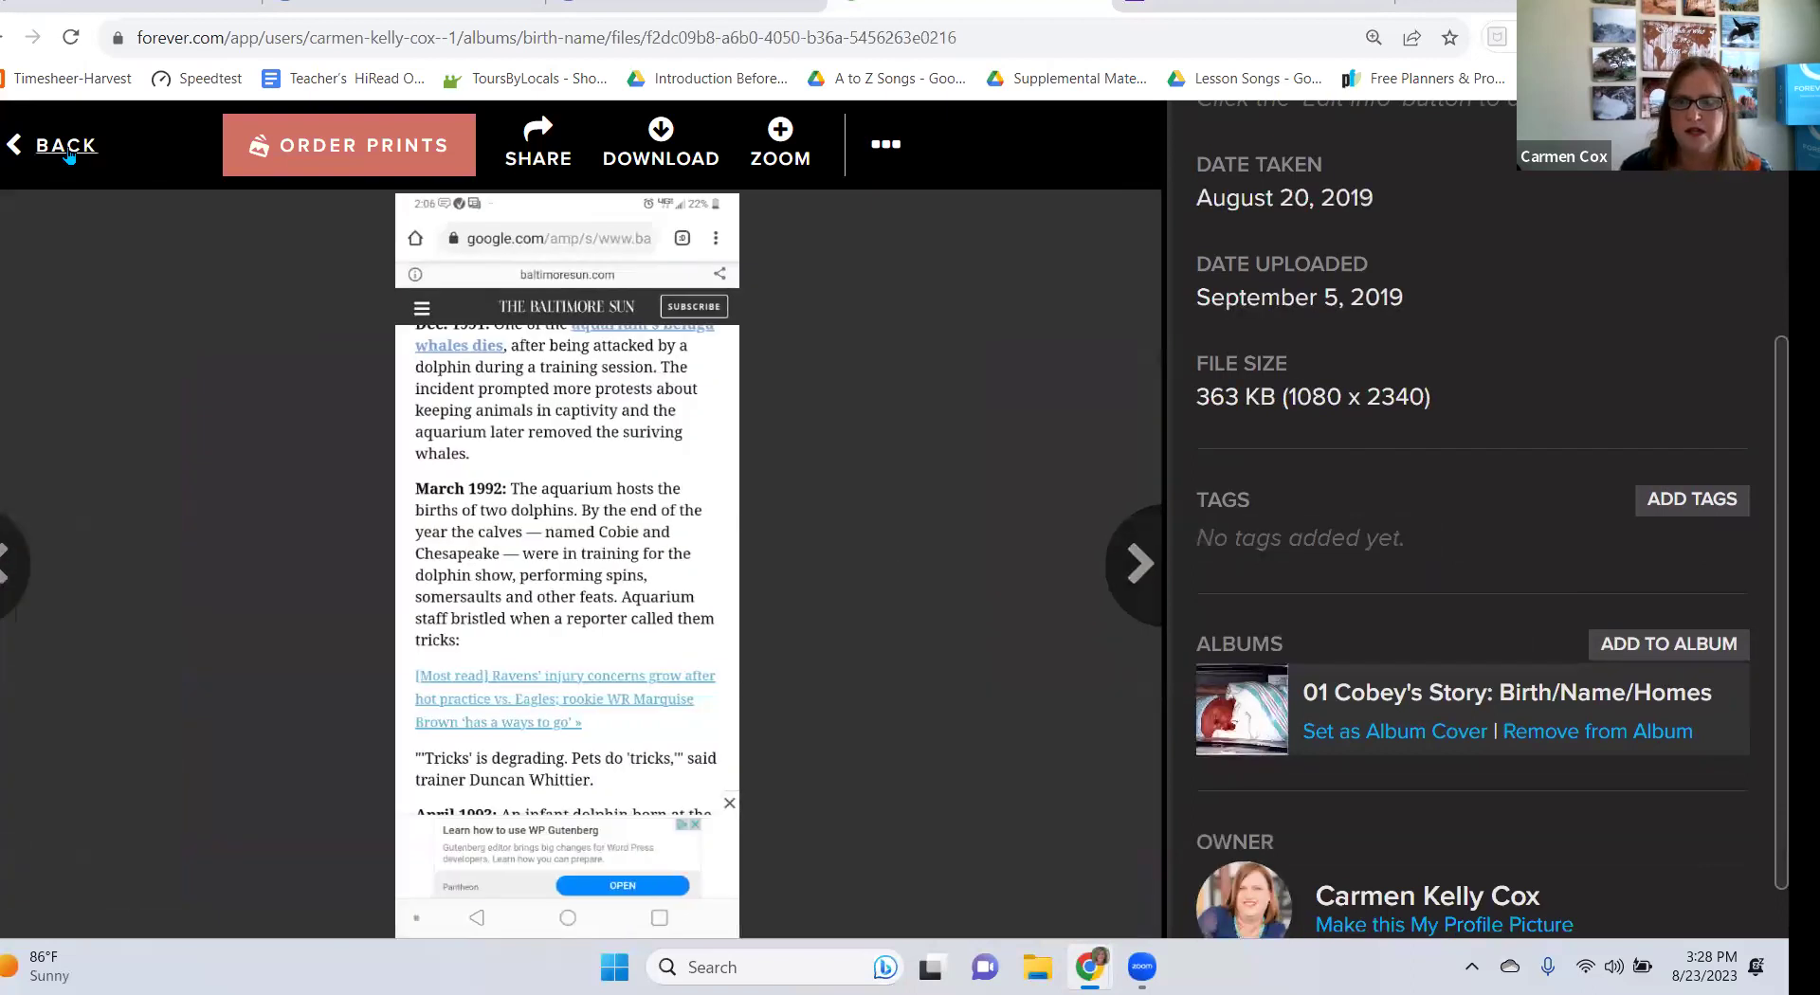
pyautogui.click(68, 151)
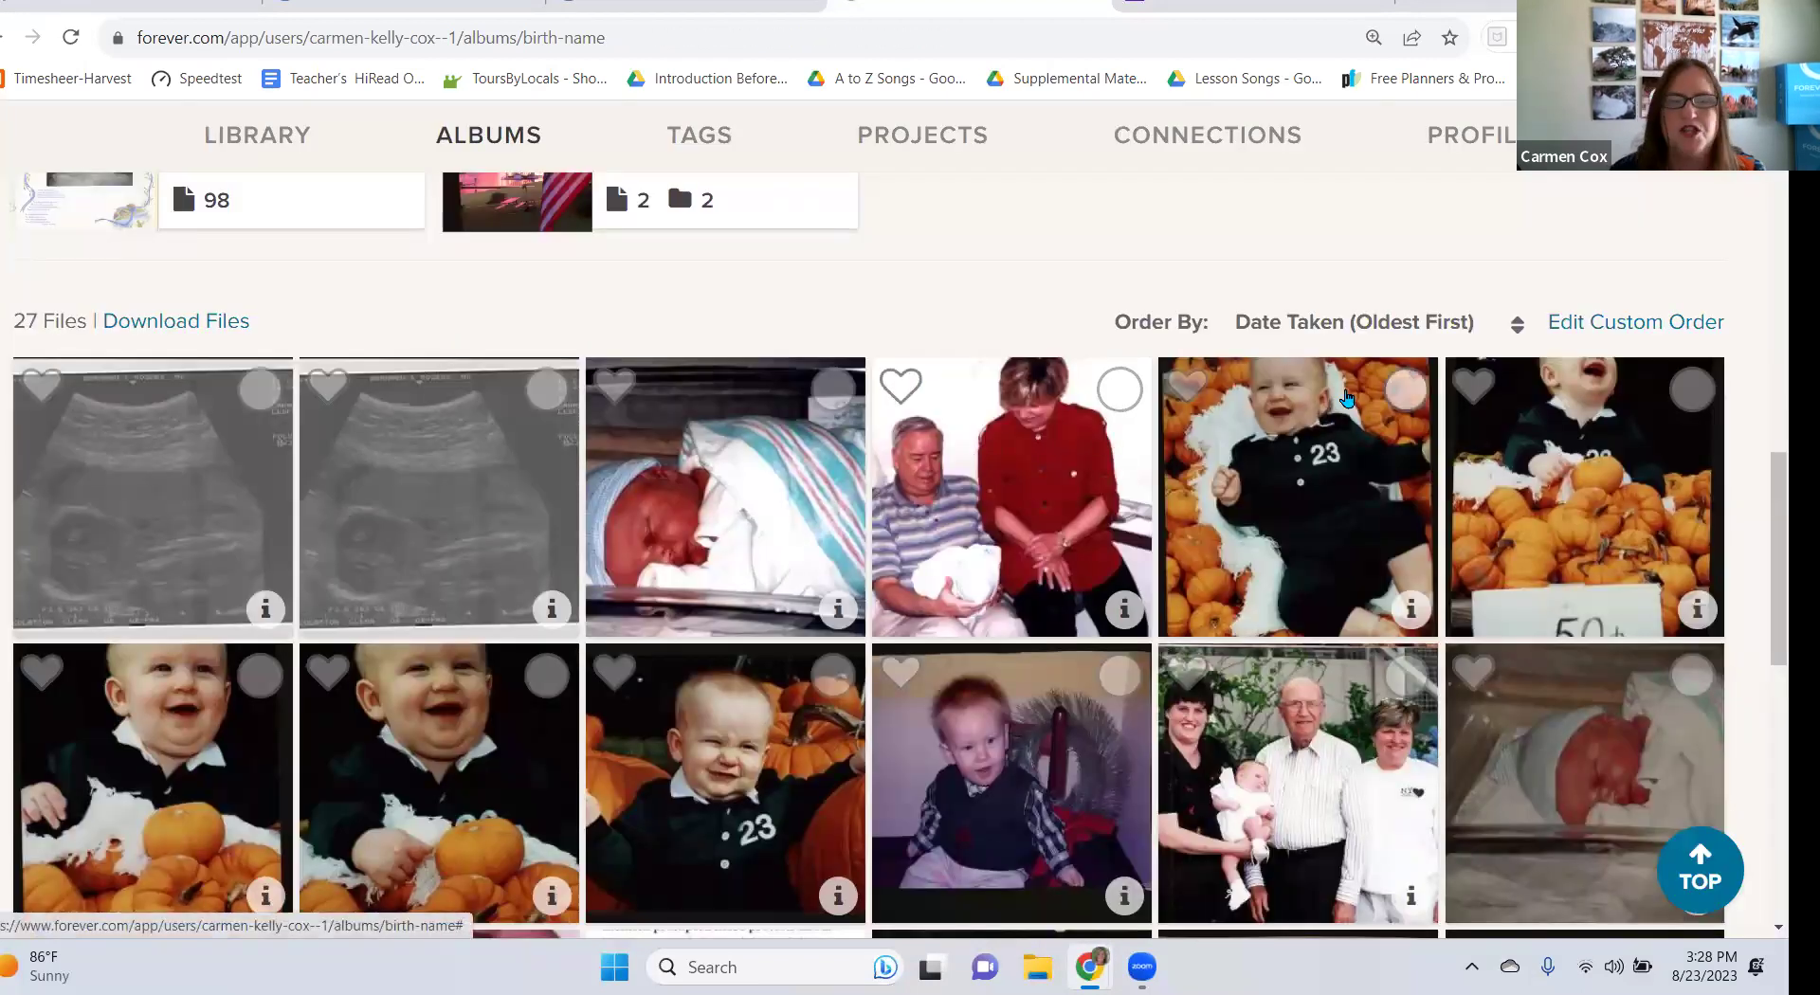
# Go to the library and select the first two photos uploaded Aug 23, 2023, showing the Wake Forest campus.
pyautogui.scroll(8, 1388, 389)
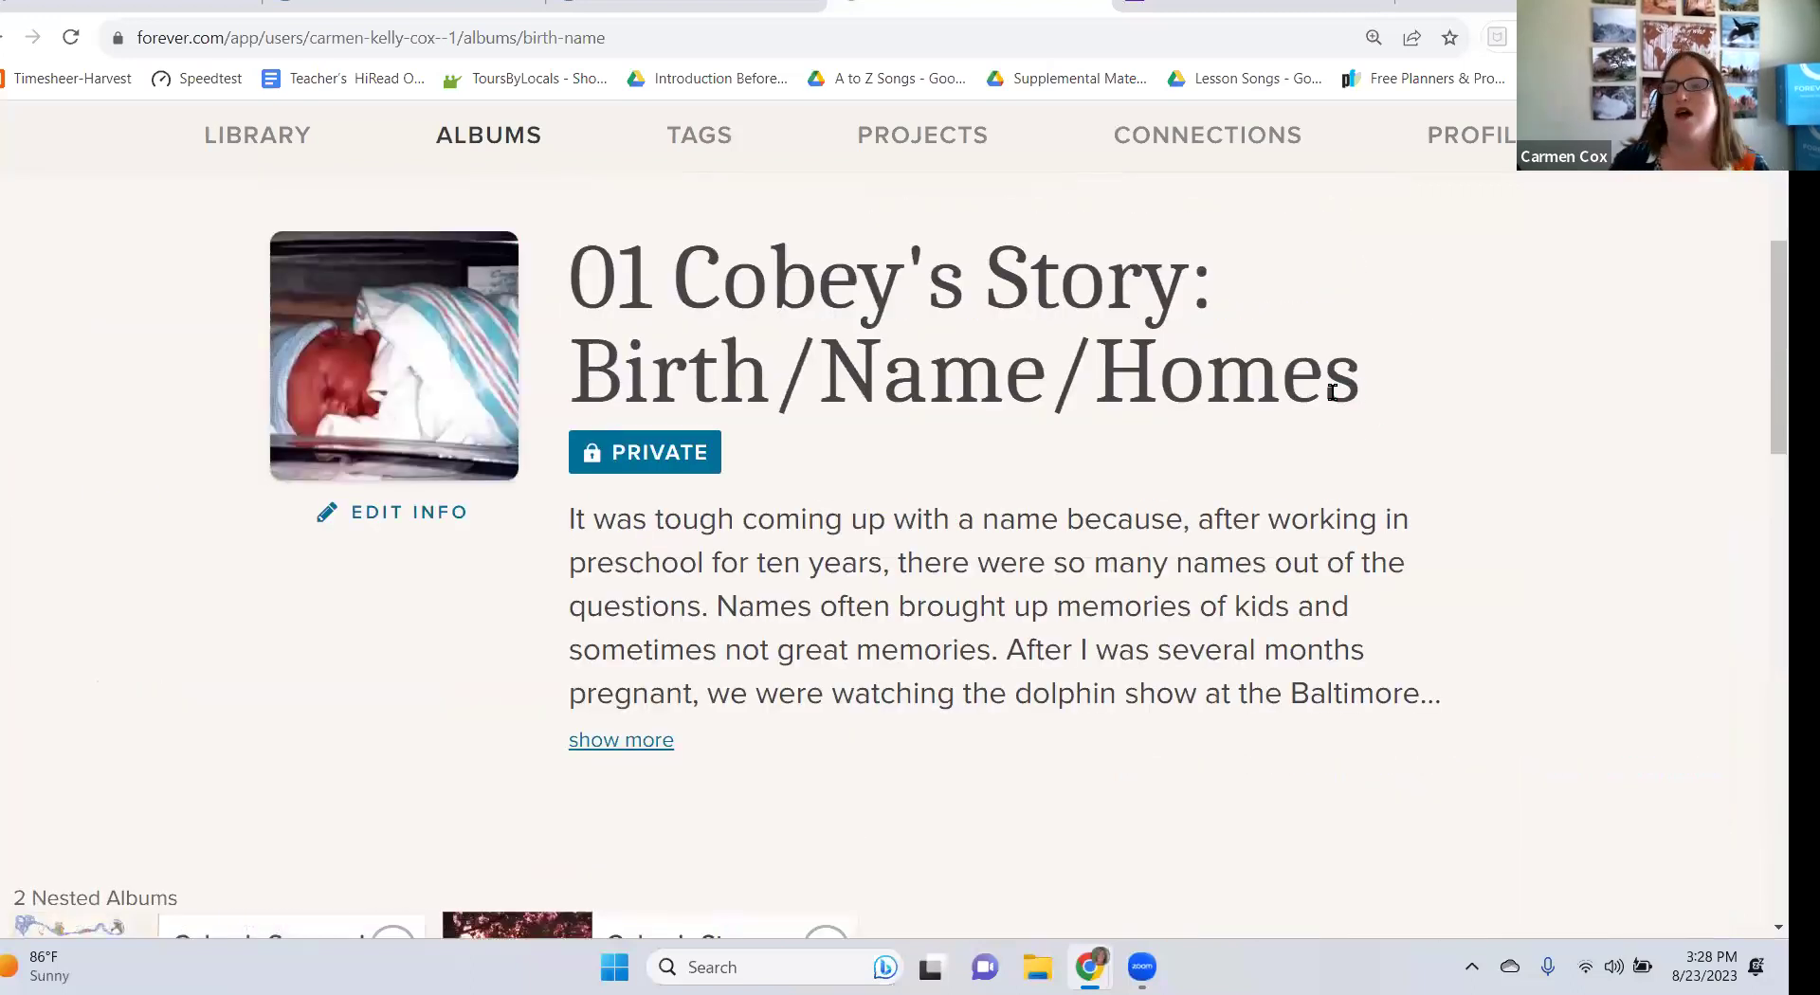
pyautogui.scroll(4, 1332, 392)
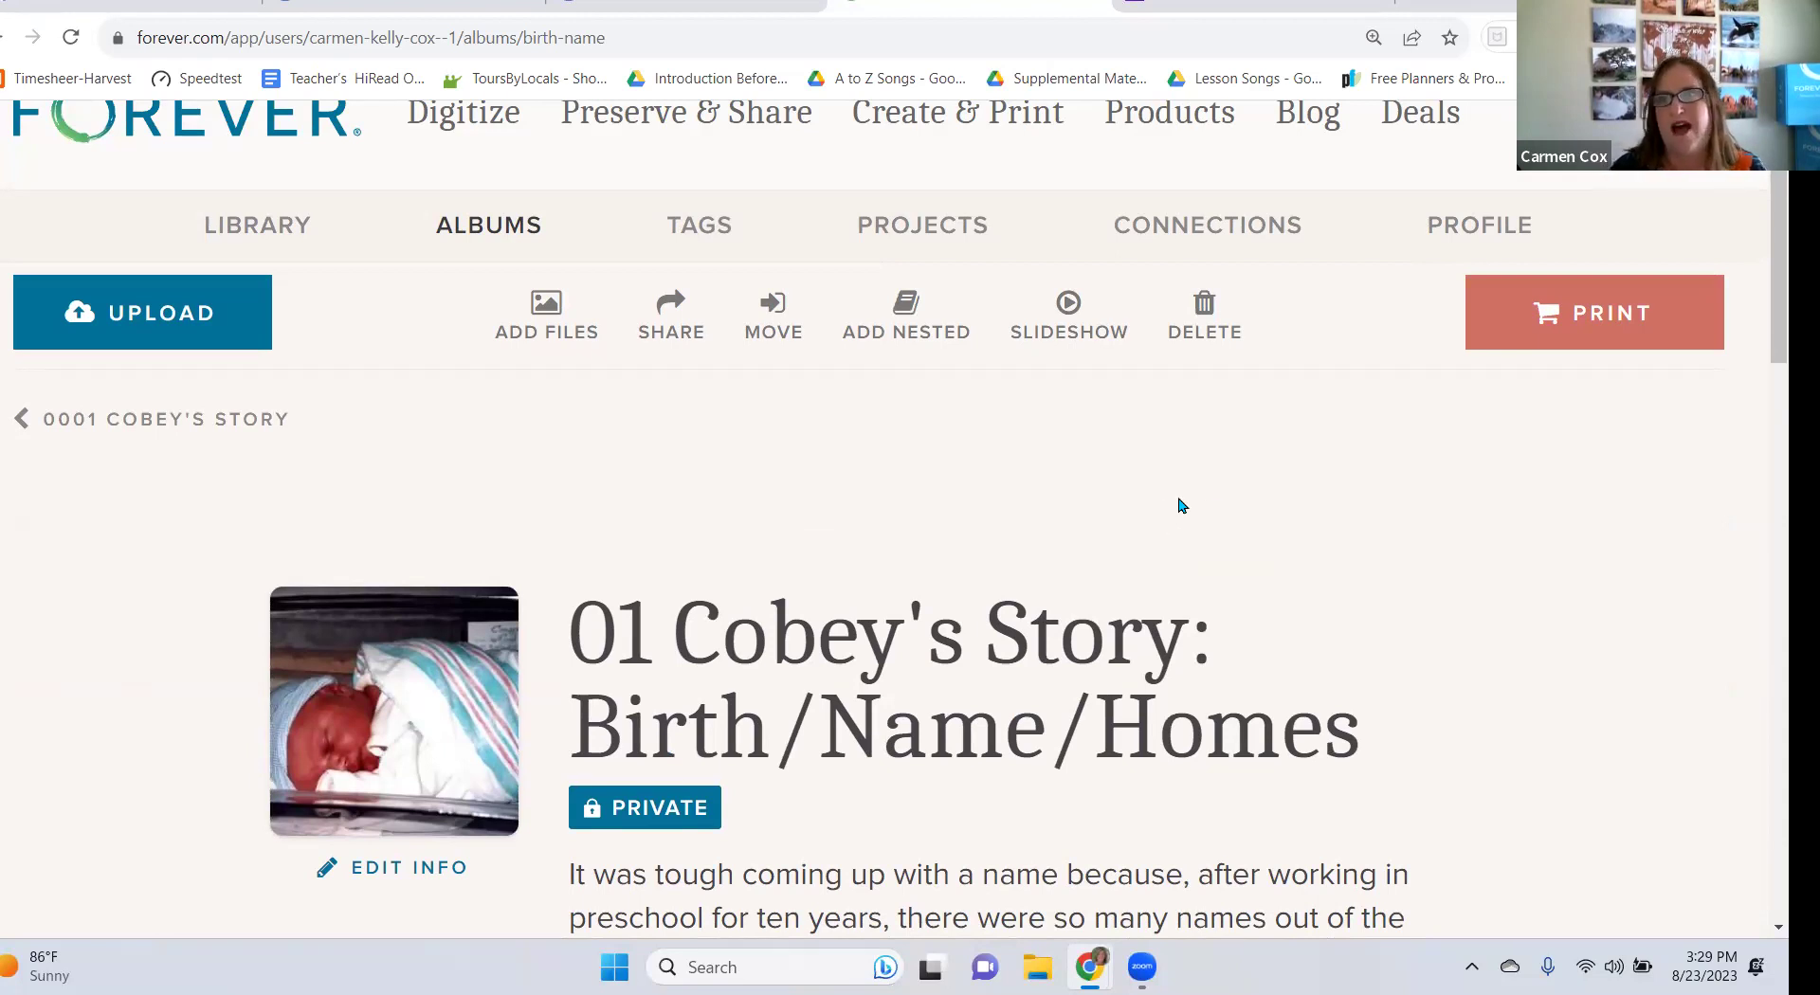
pyautogui.scroll(2, 1217, 509)
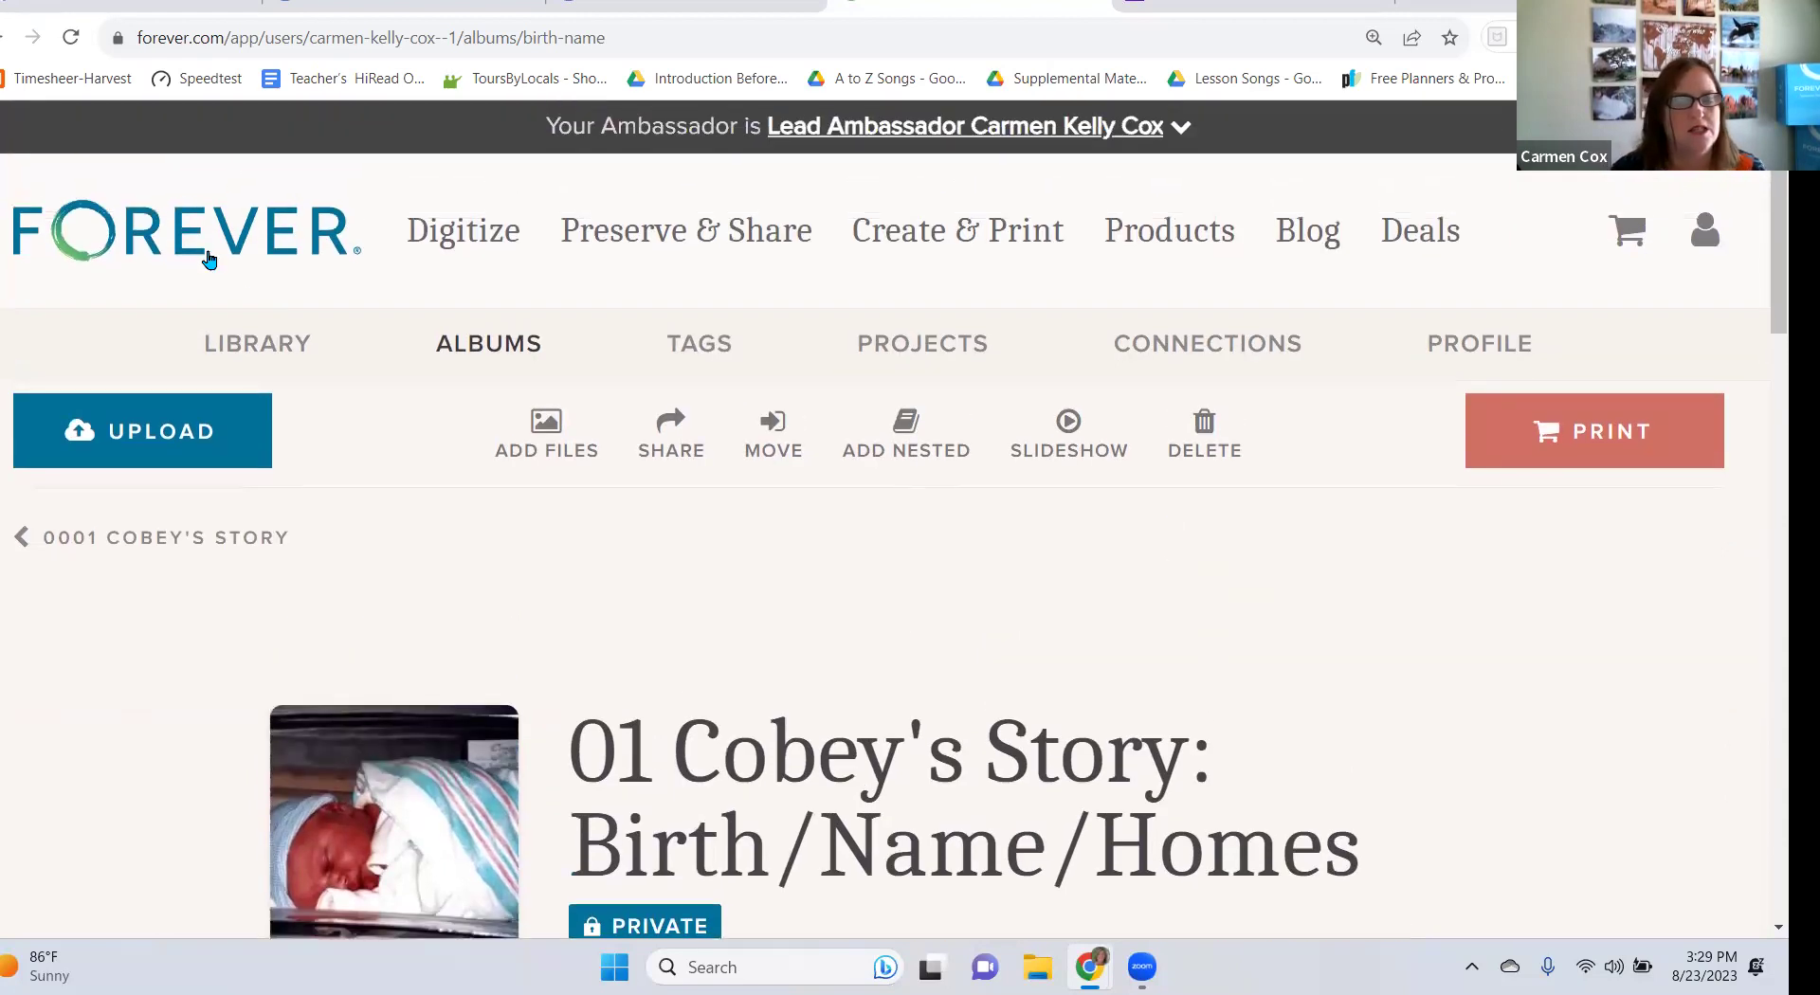
pyautogui.click(256, 344)
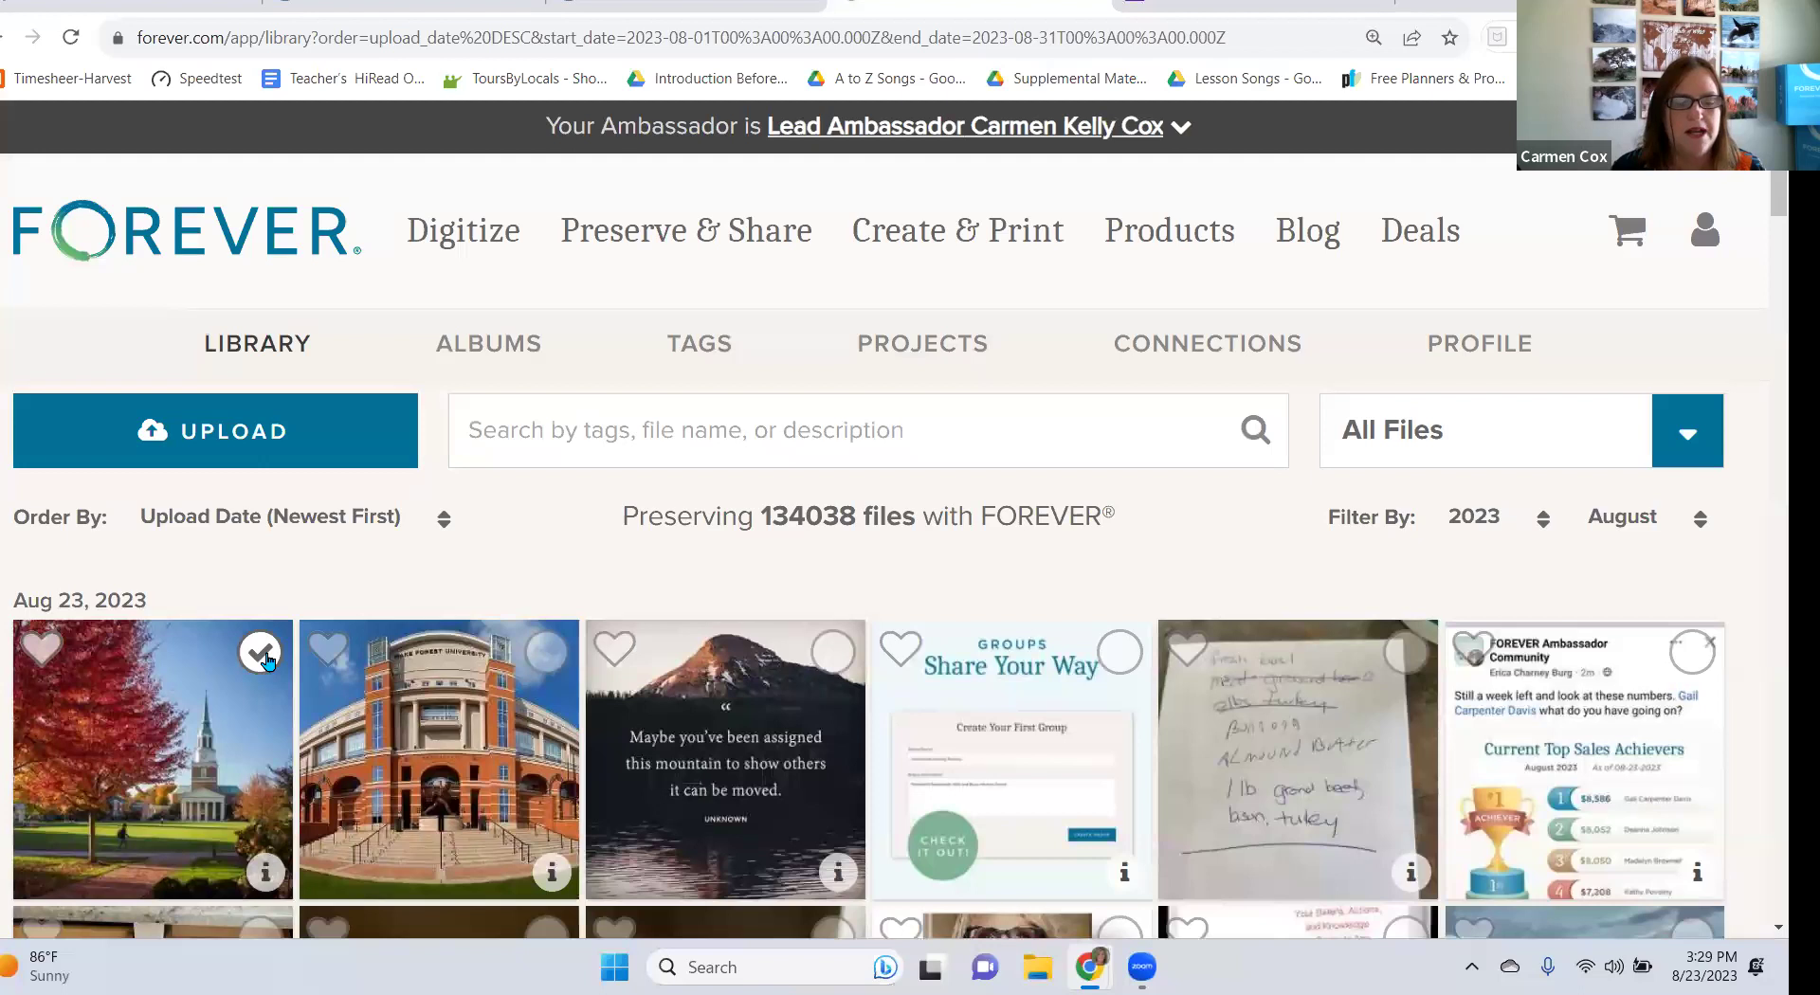
pyautogui.click(262, 653)
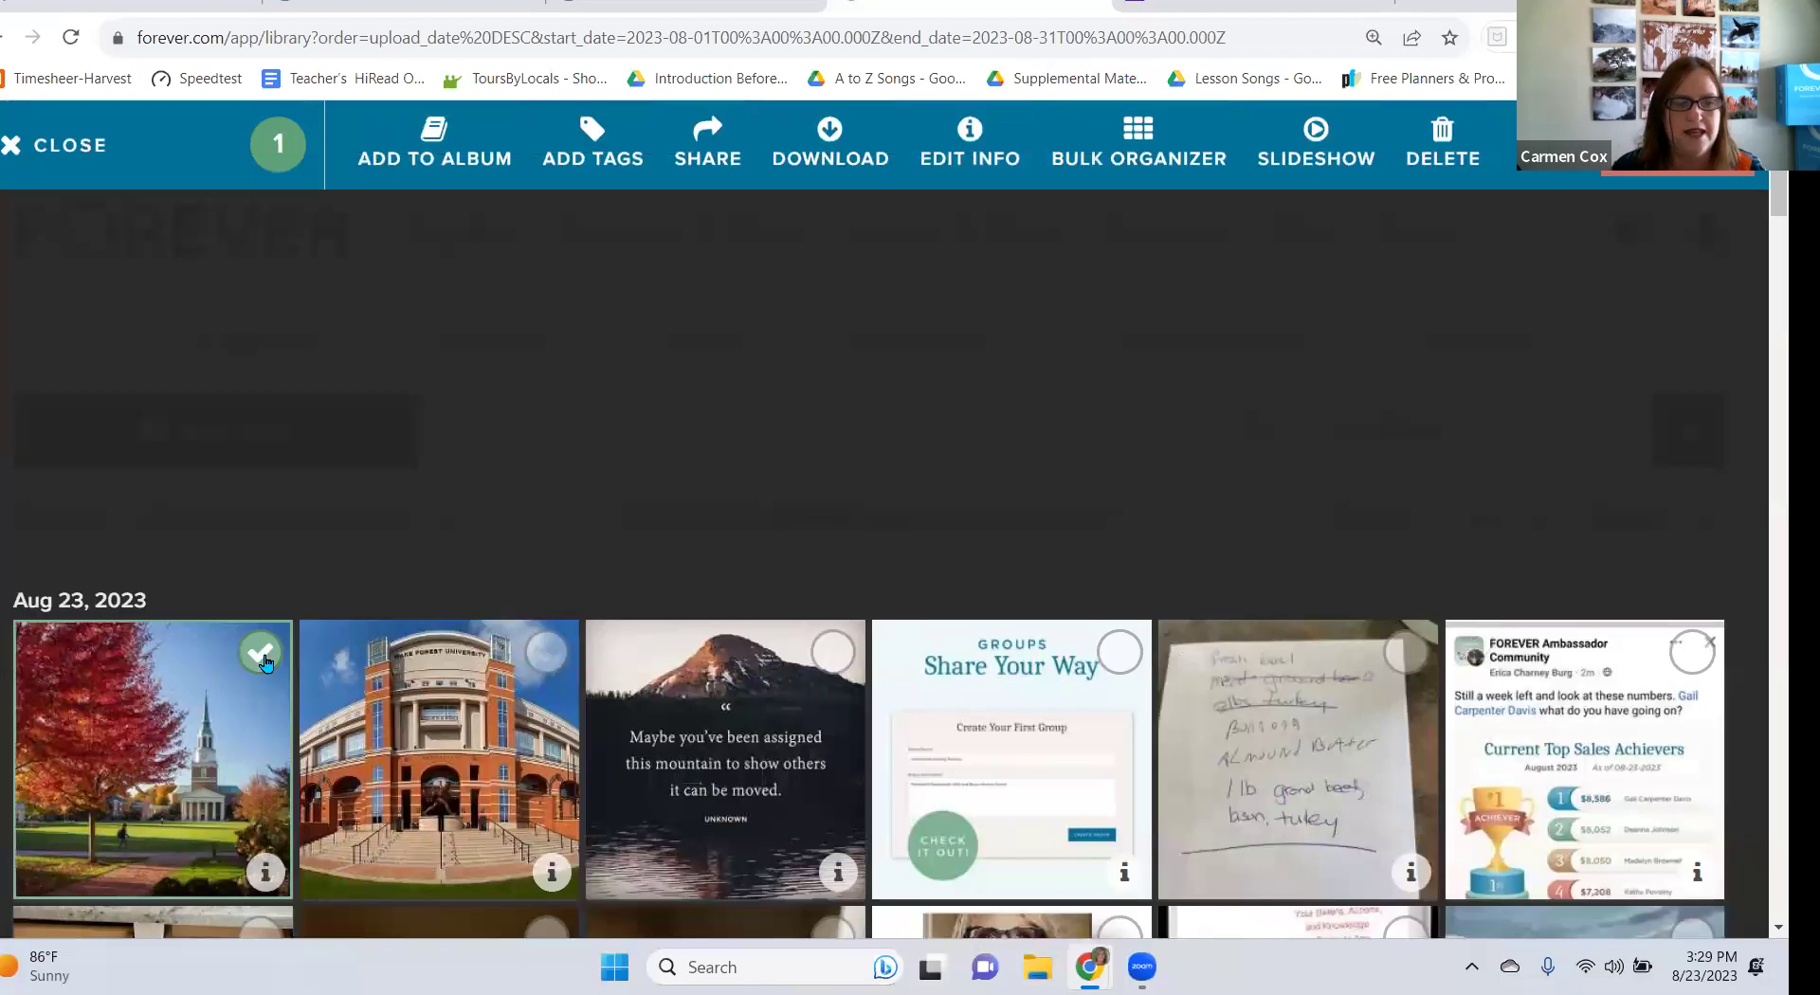
pyautogui.click(546, 654)
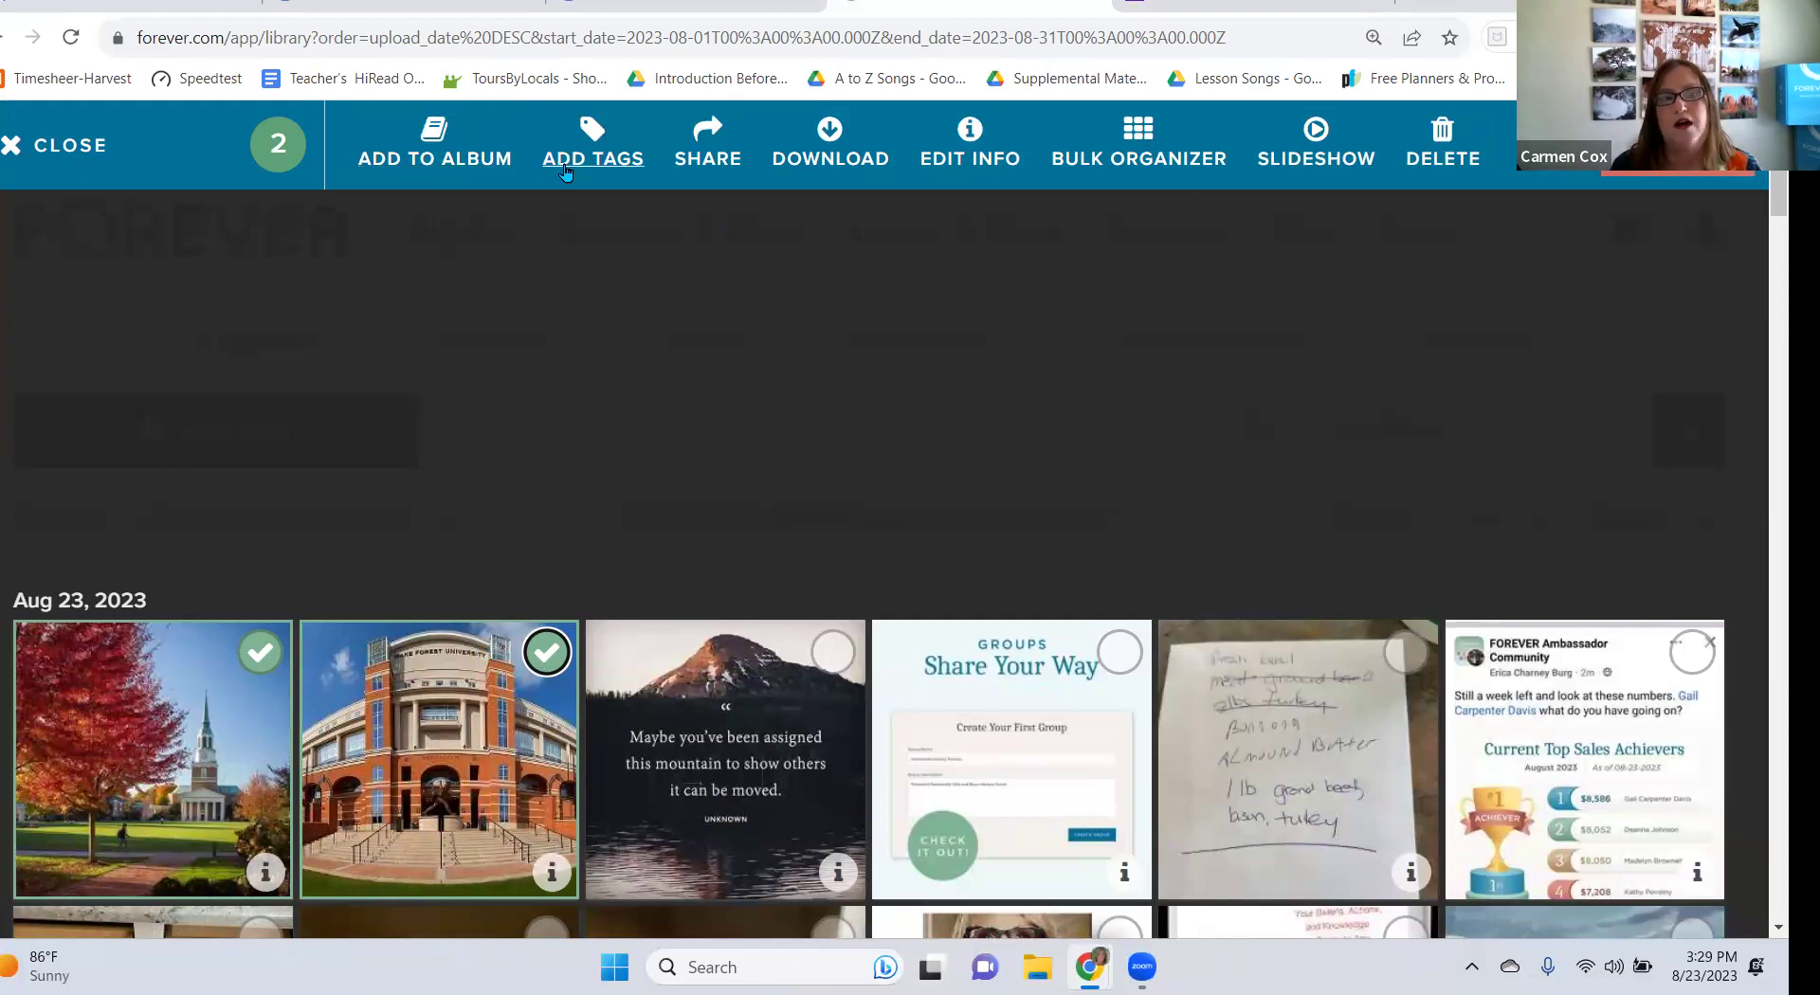
# Open the Bulk Organizer for the two selected photos and add them to a new album named "Wake Forest Scenery".
pyautogui.click(1124, 161)
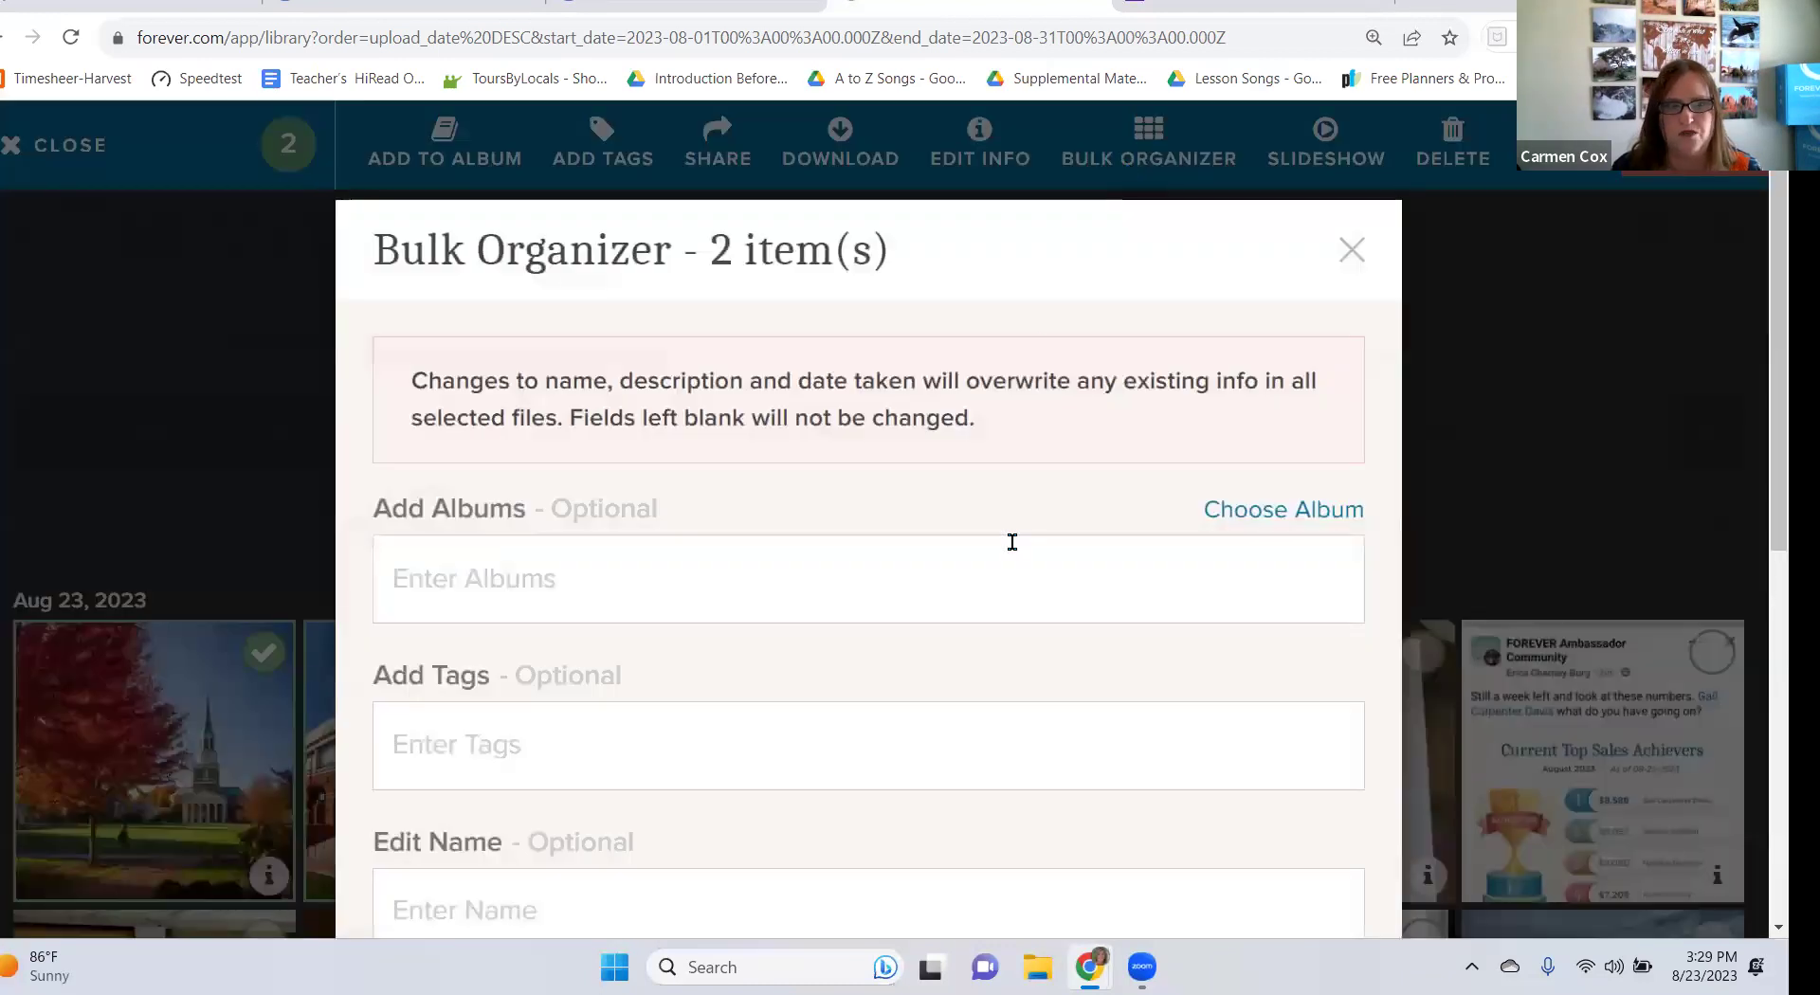
pyautogui.scroll(-1, 971, 541)
pyautogui.scroll(-1, 606, 403)
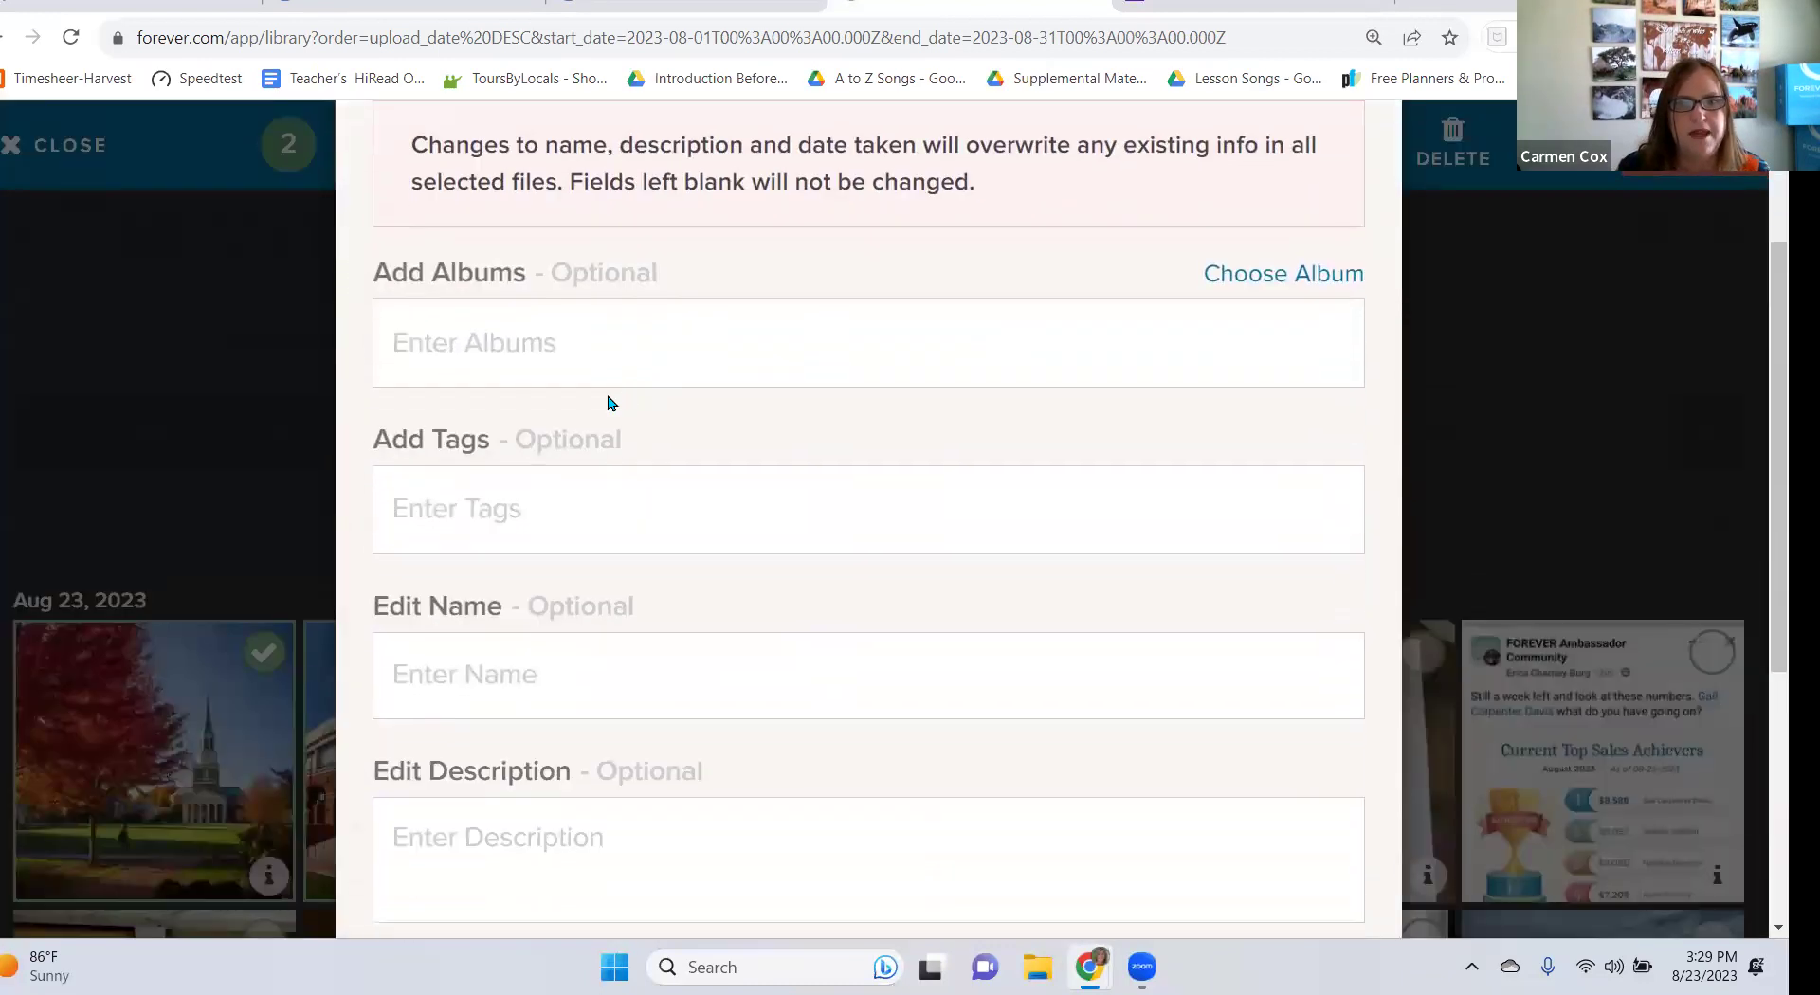
pyautogui.click(475, 334)
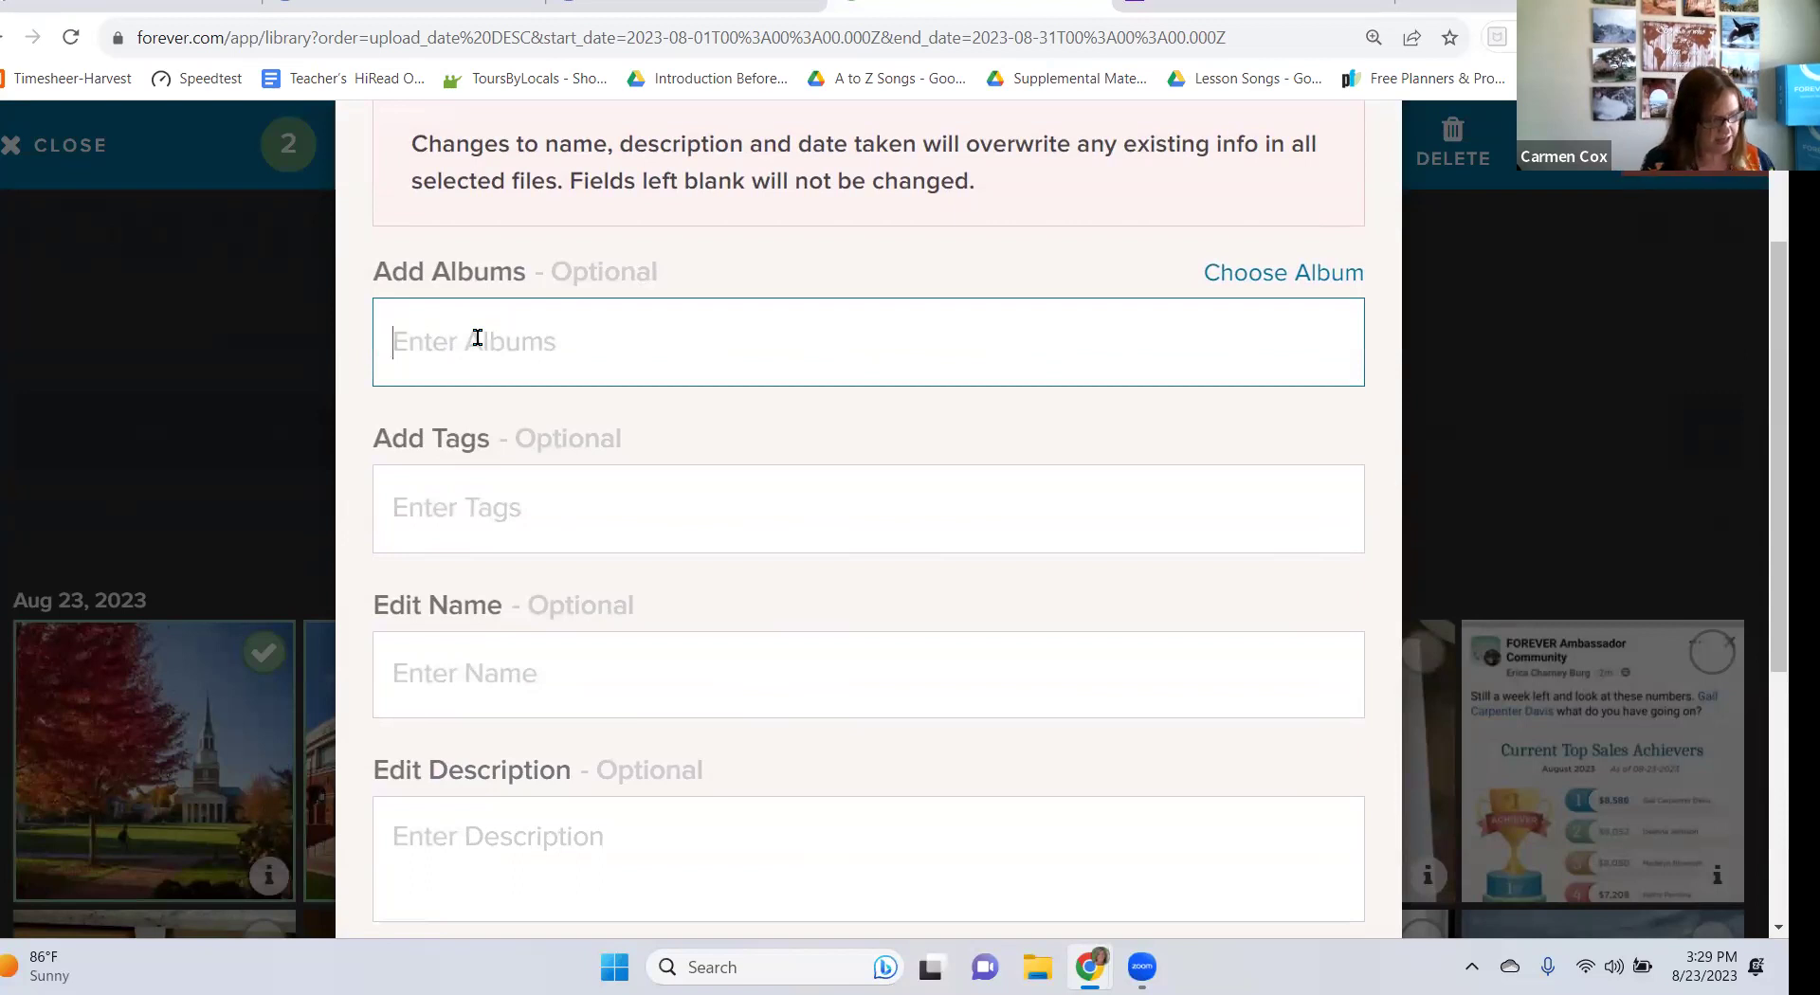
pyautogui.write('Wake')
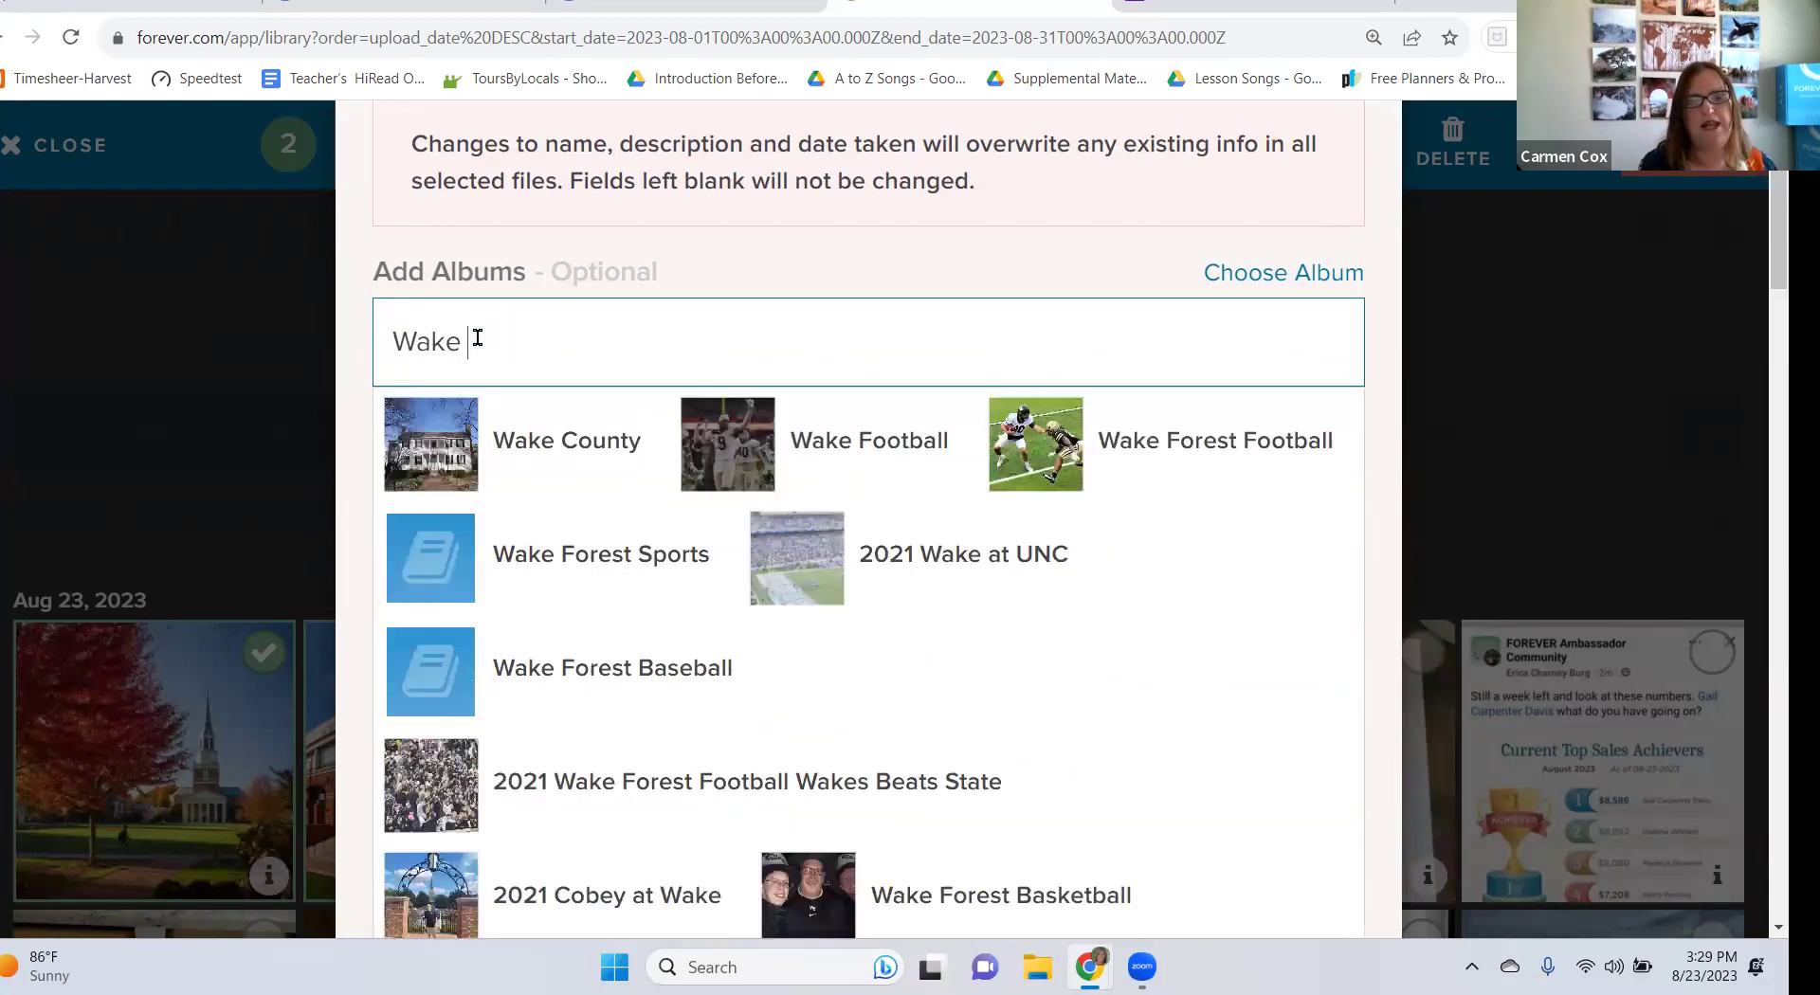
pyautogui.write(' Forest')
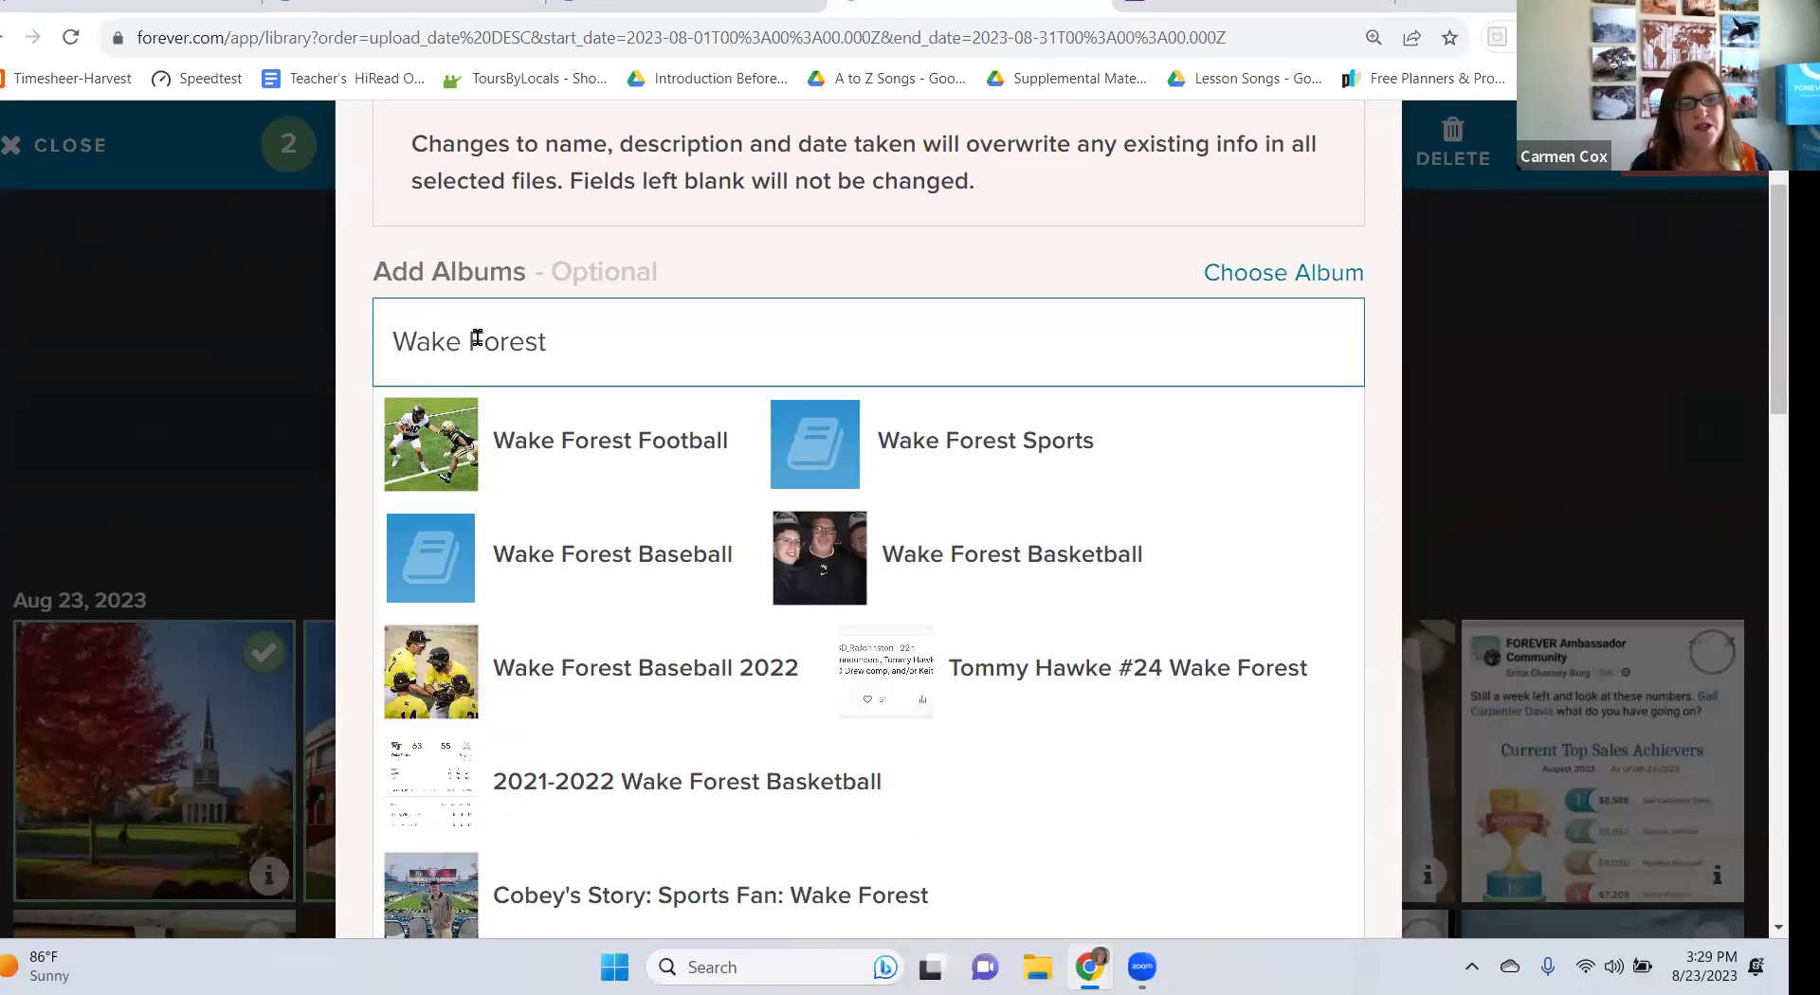
pyautogui.write('Scenery')
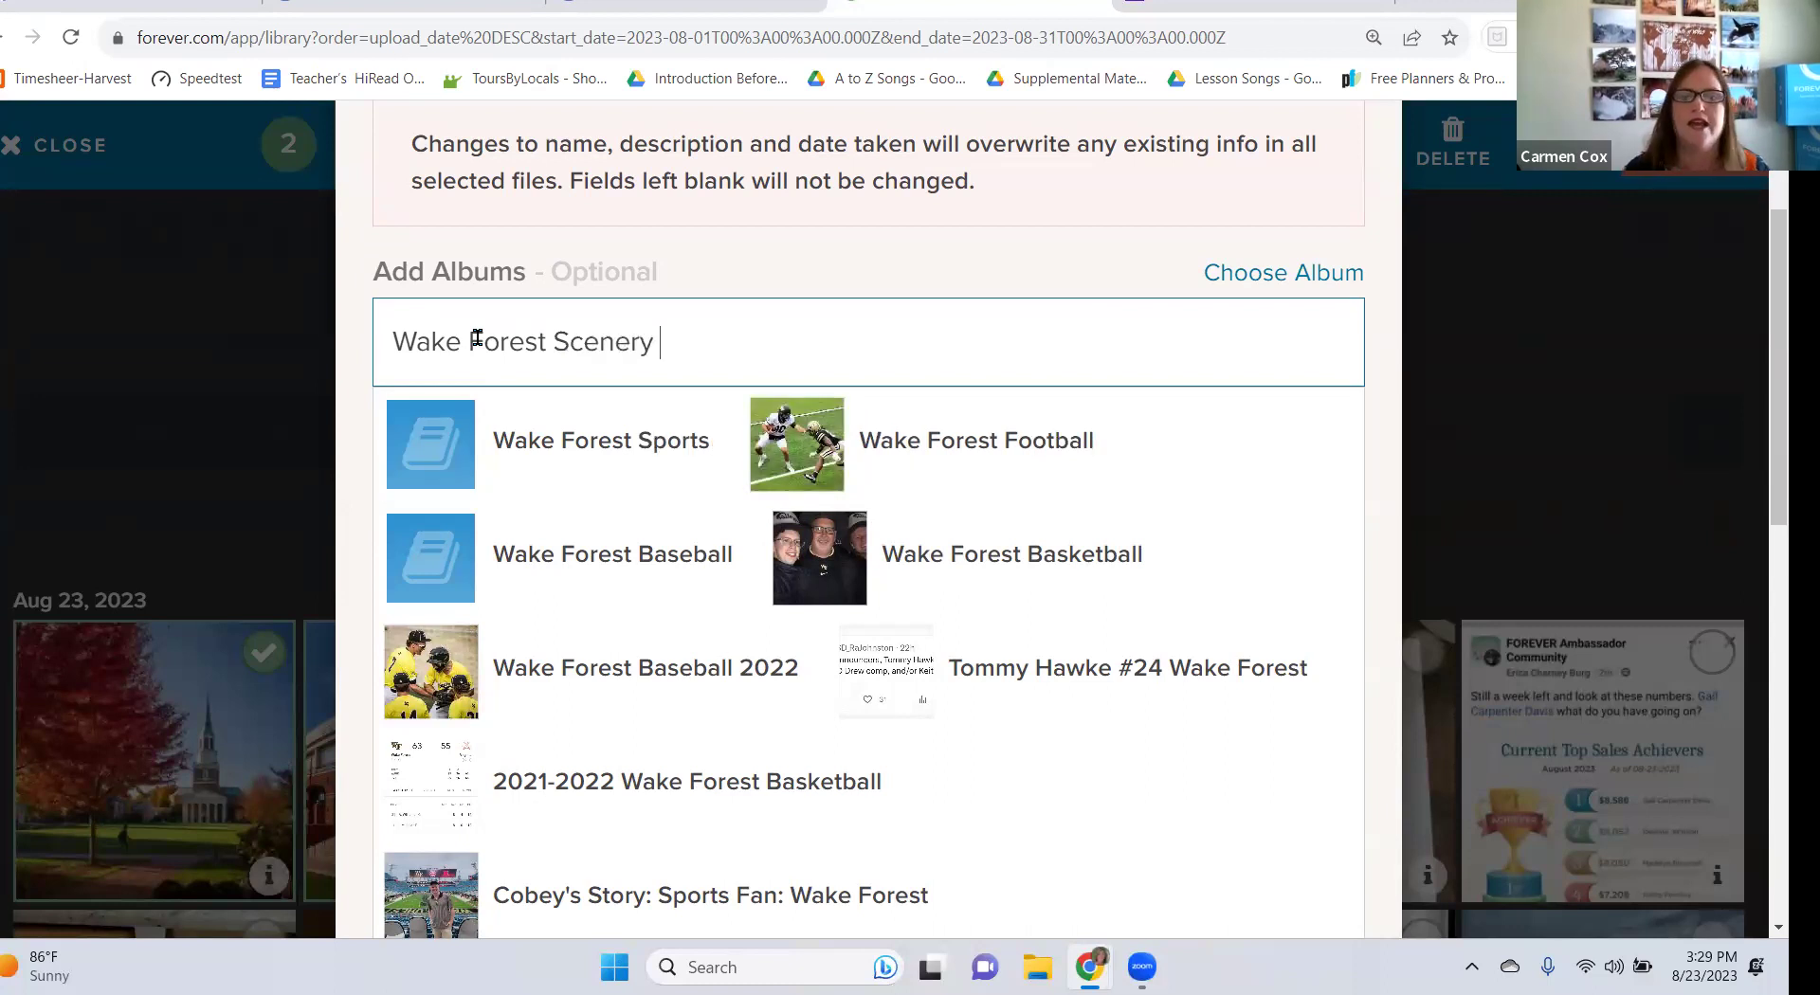
pyautogui.press('Return')
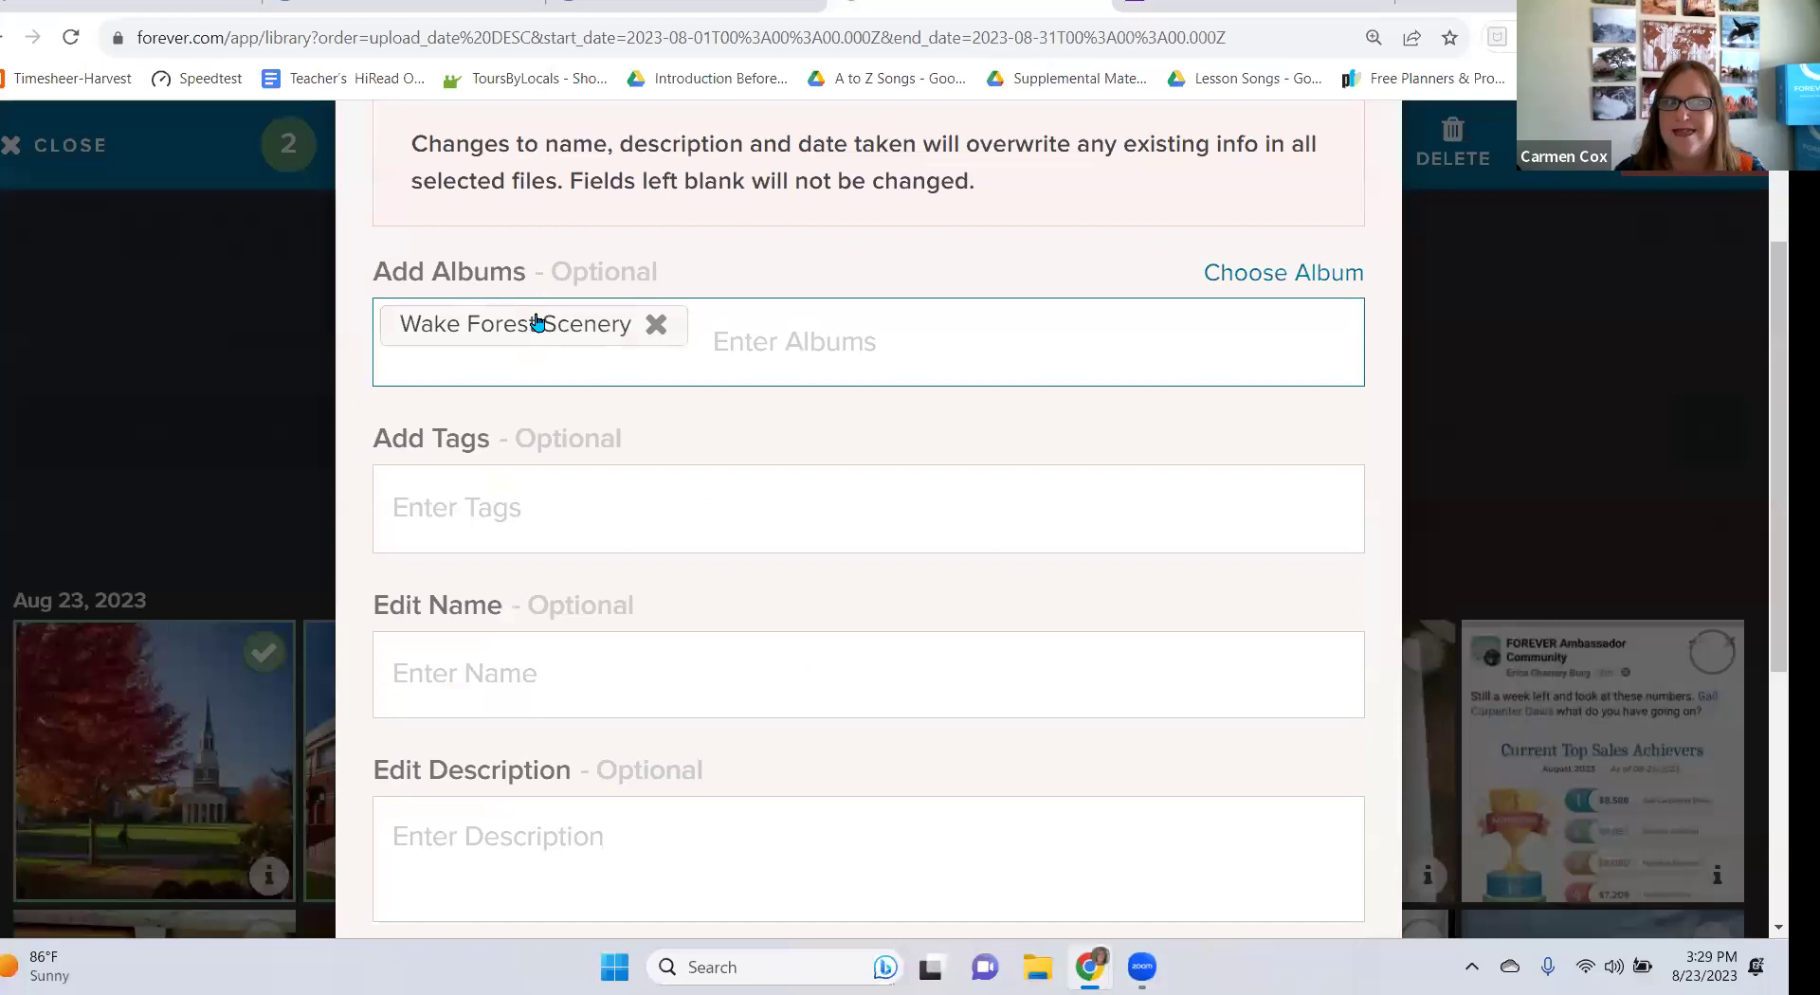
# Add the existing tag "Wake Forest" to the two photos in the Bulk Organizer.
pyautogui.scroll(-1, 520, 349)
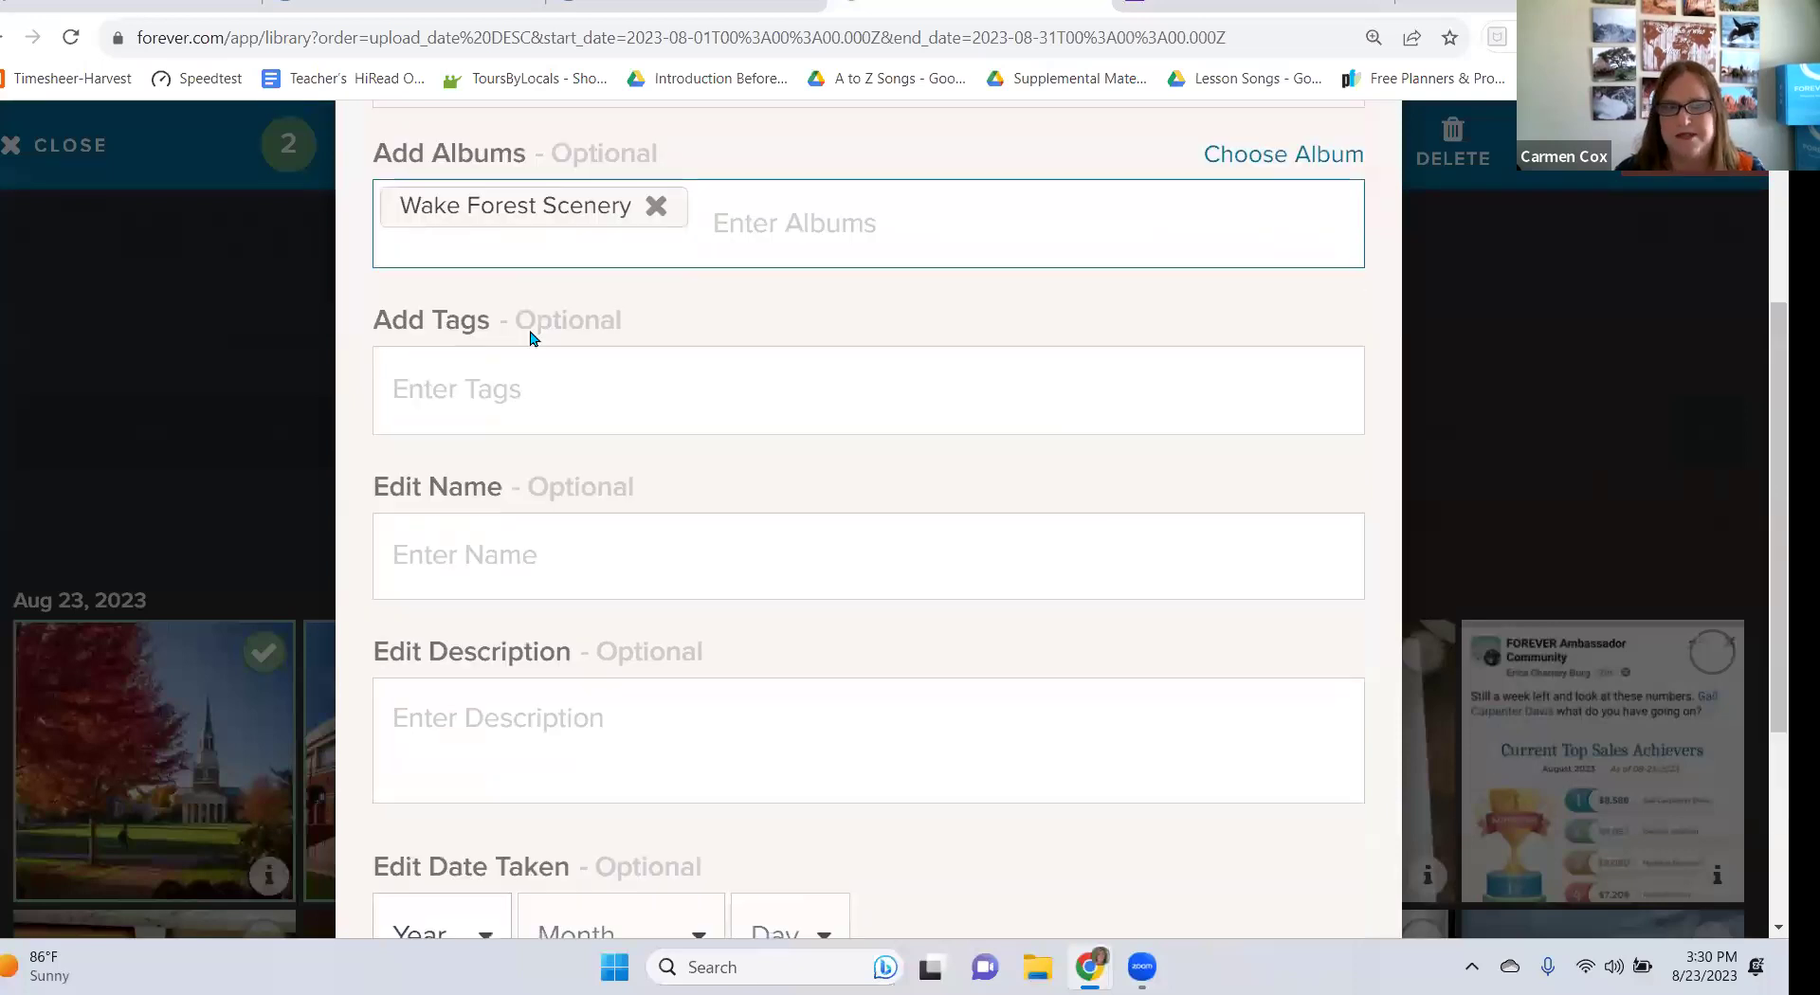
pyautogui.click(506, 377)
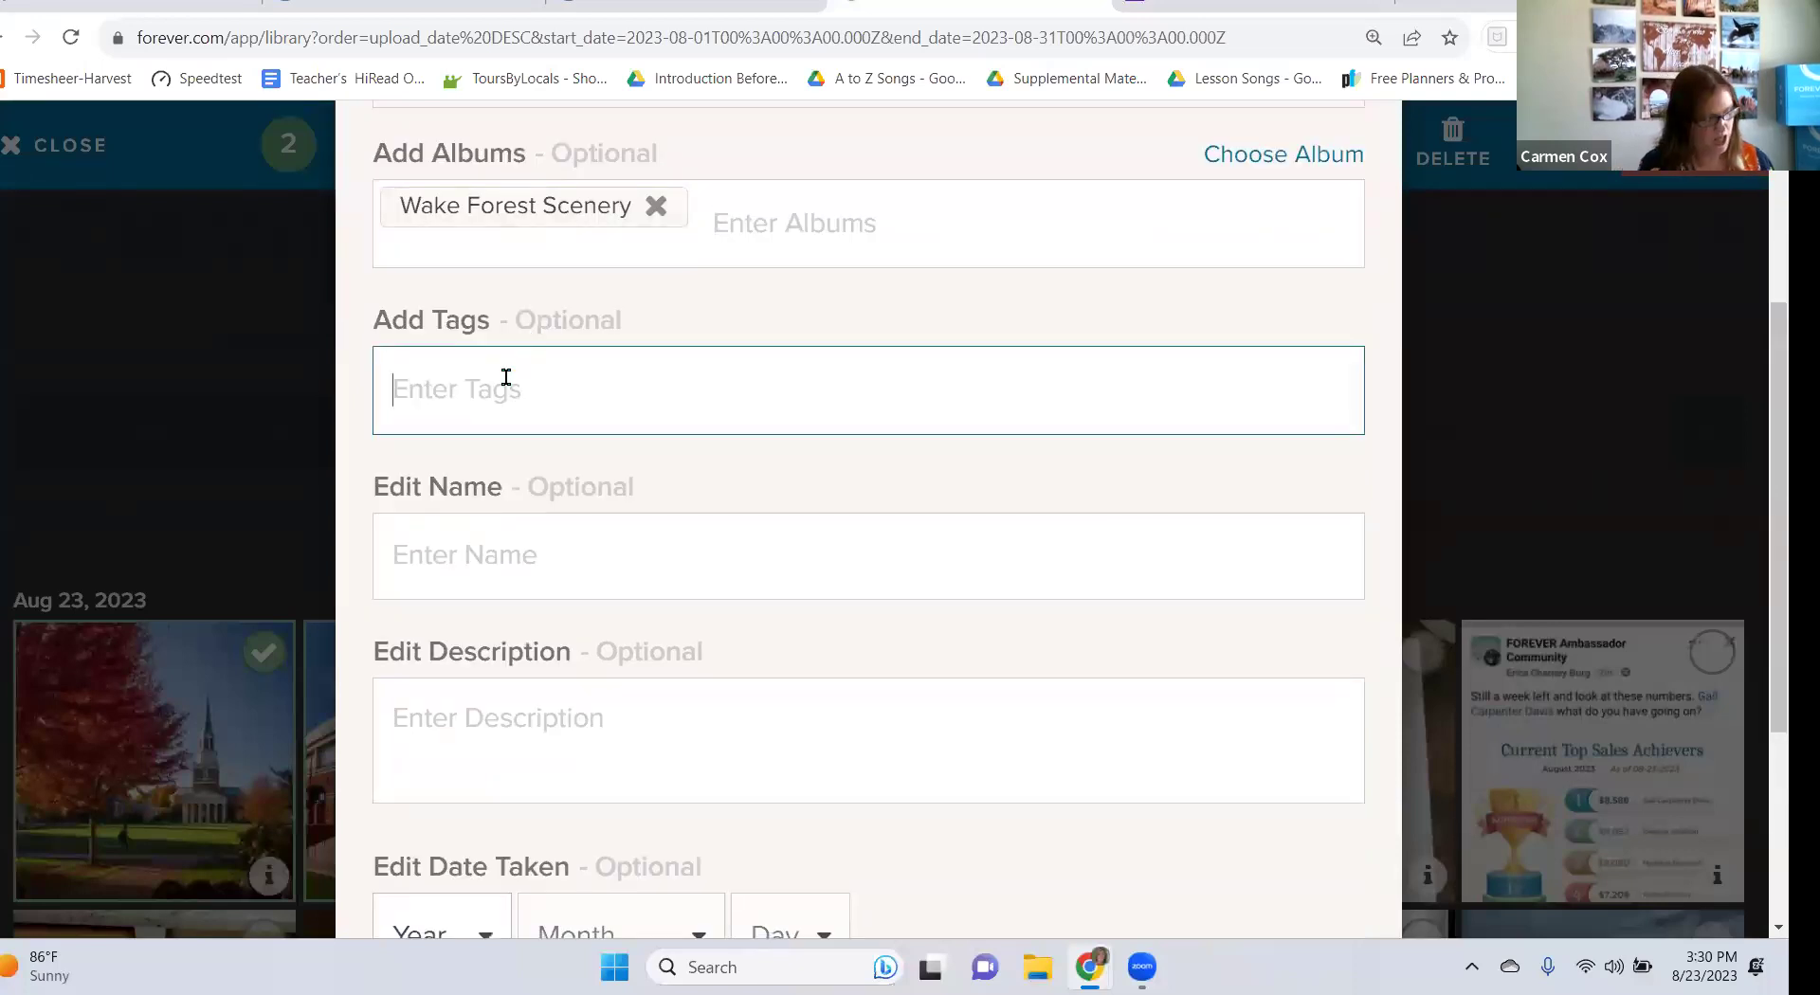
pyautogui.write('Wake ')
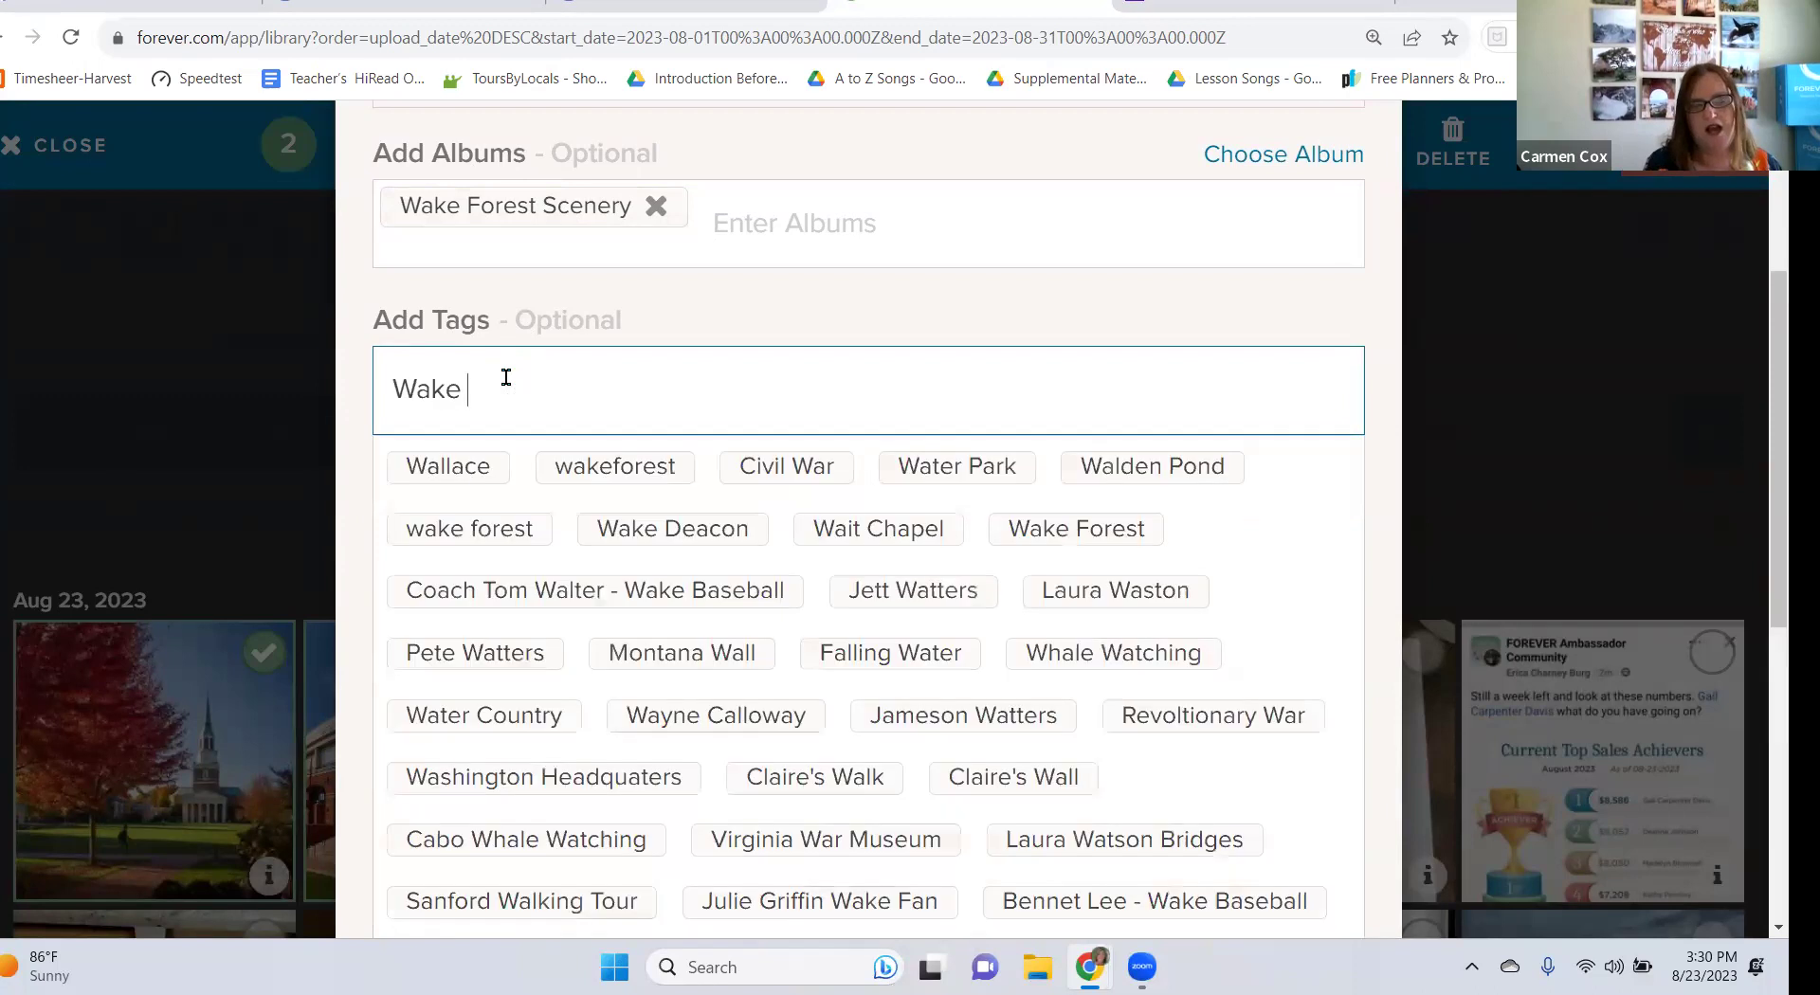
pyautogui.write('Forest')
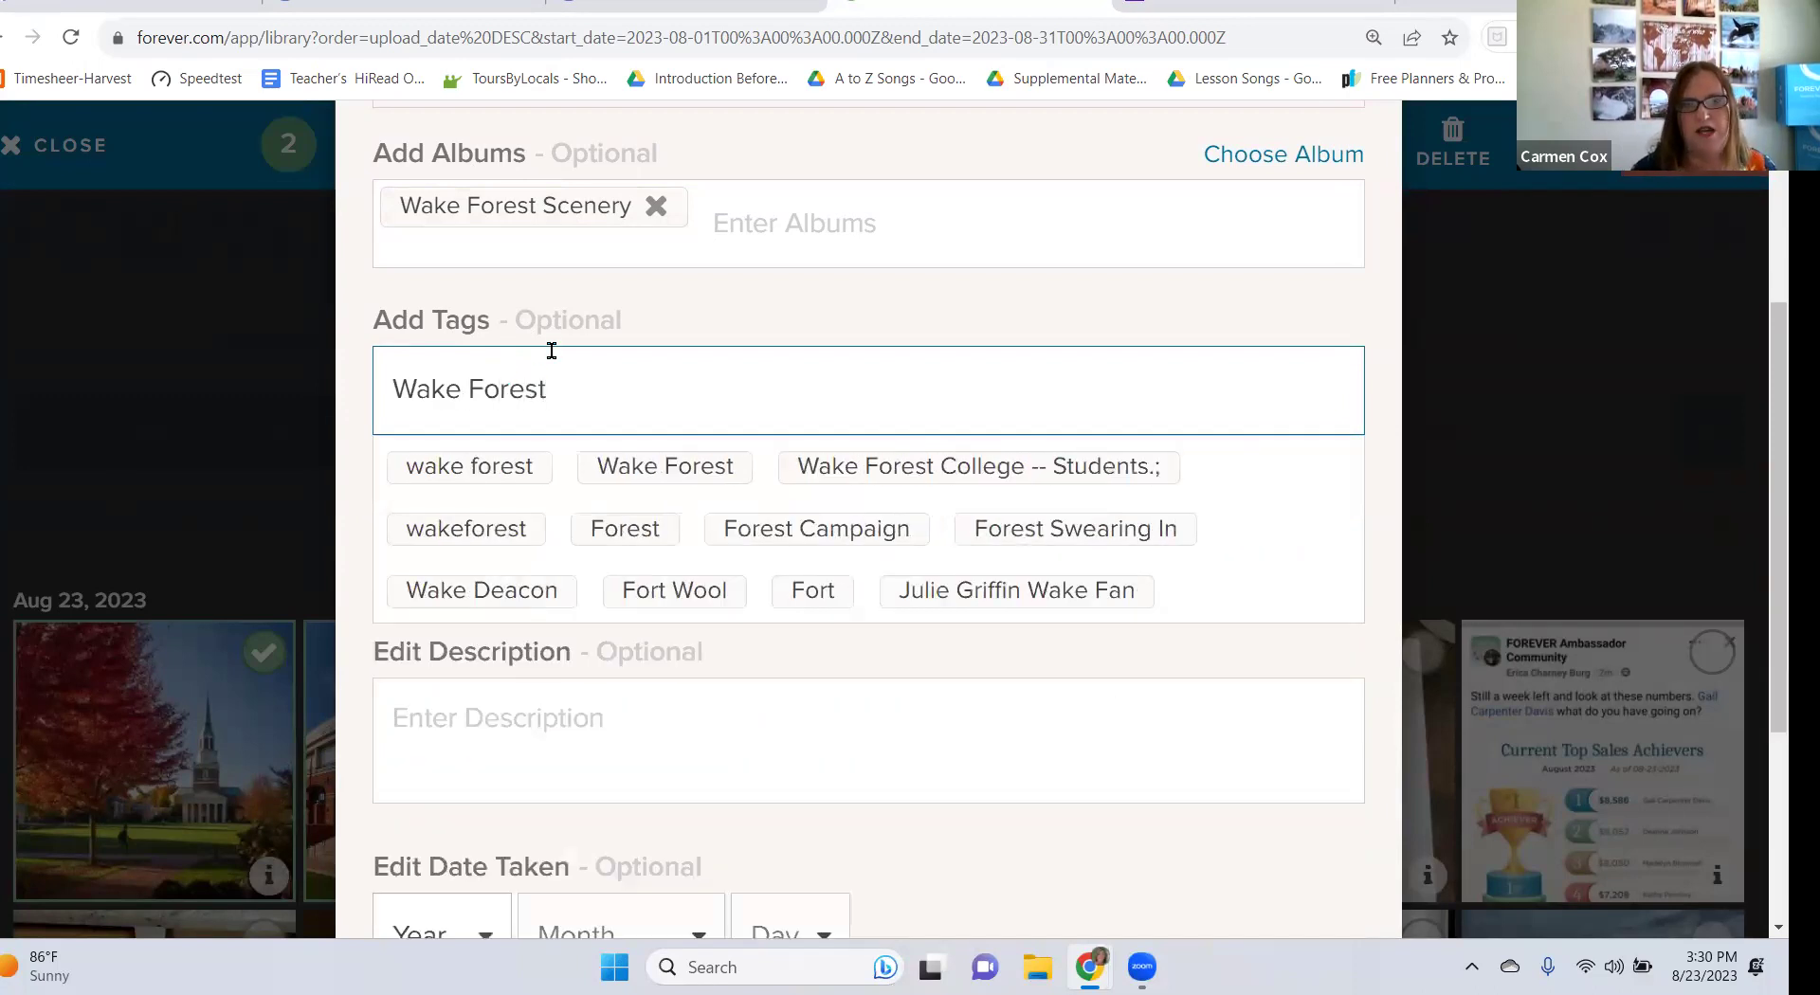
pyautogui.click(675, 463)
pyautogui.scroll(-1, 684, 464)
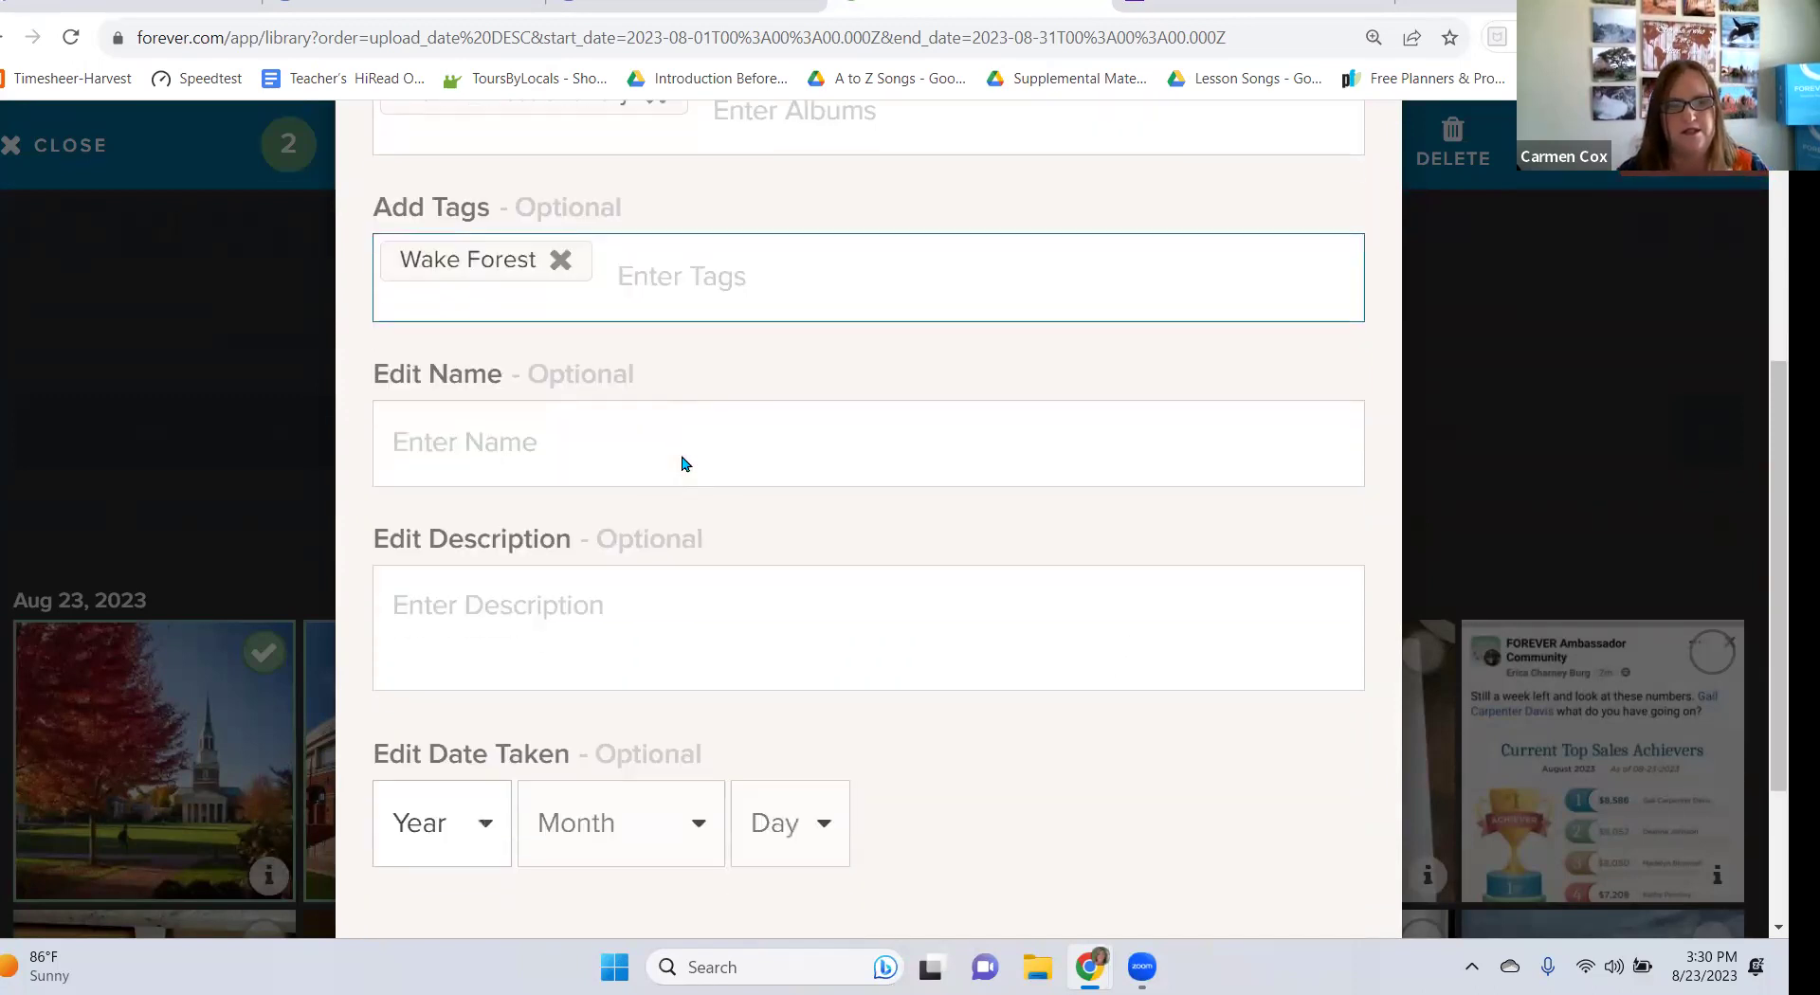
# Review the Bulk Organizer fields, leave name, description and date taken blank, and save the changes to the two photos.
pyautogui.click(492, 432)
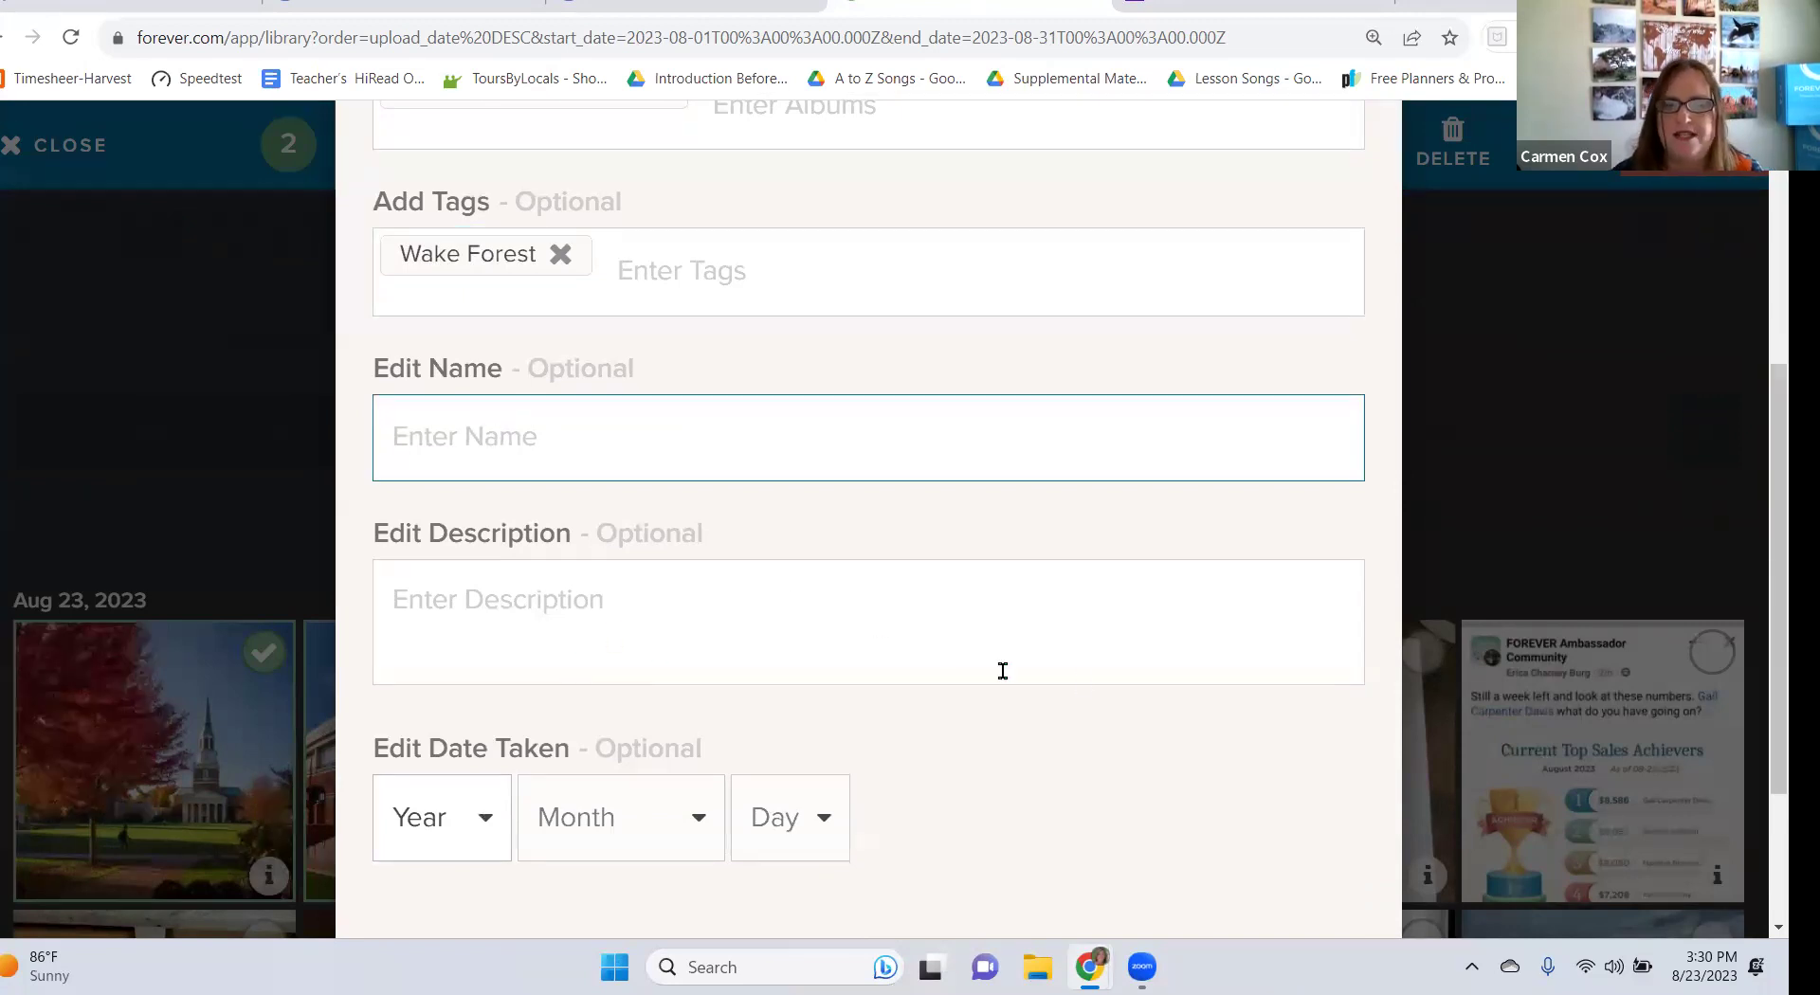
pyautogui.scroll(-2, 1081, 679)
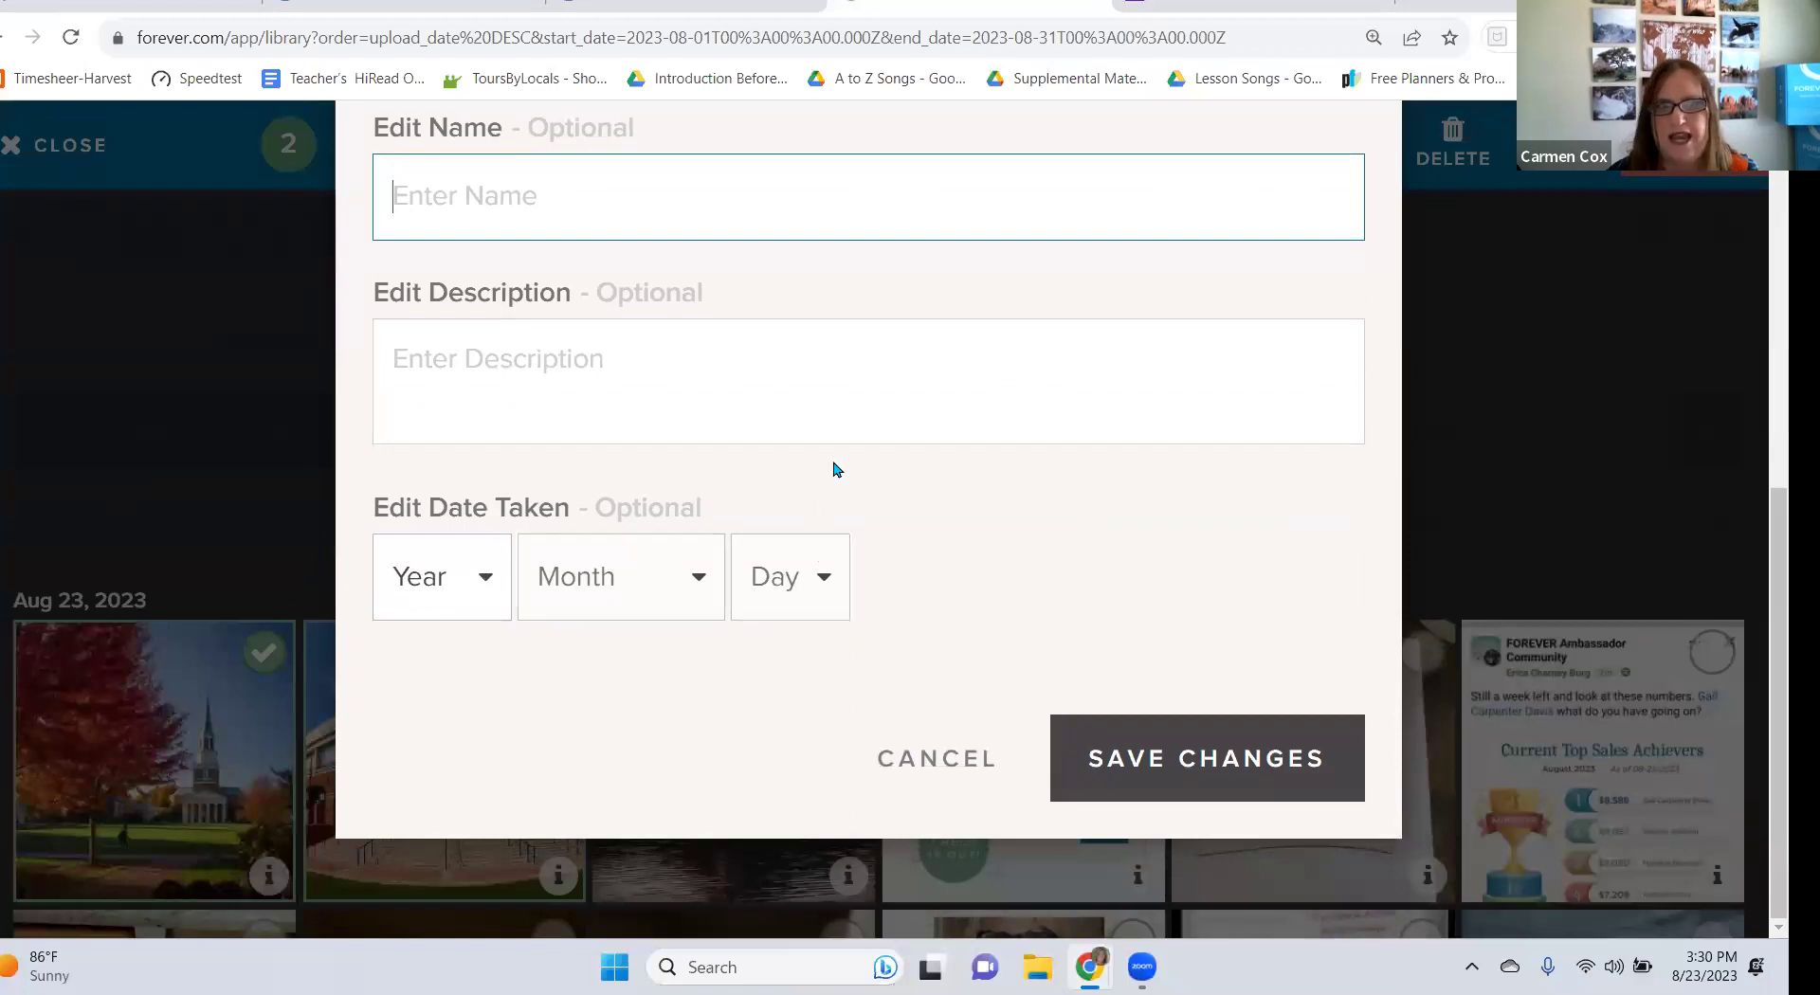
pyautogui.scroll(4, 837, 468)
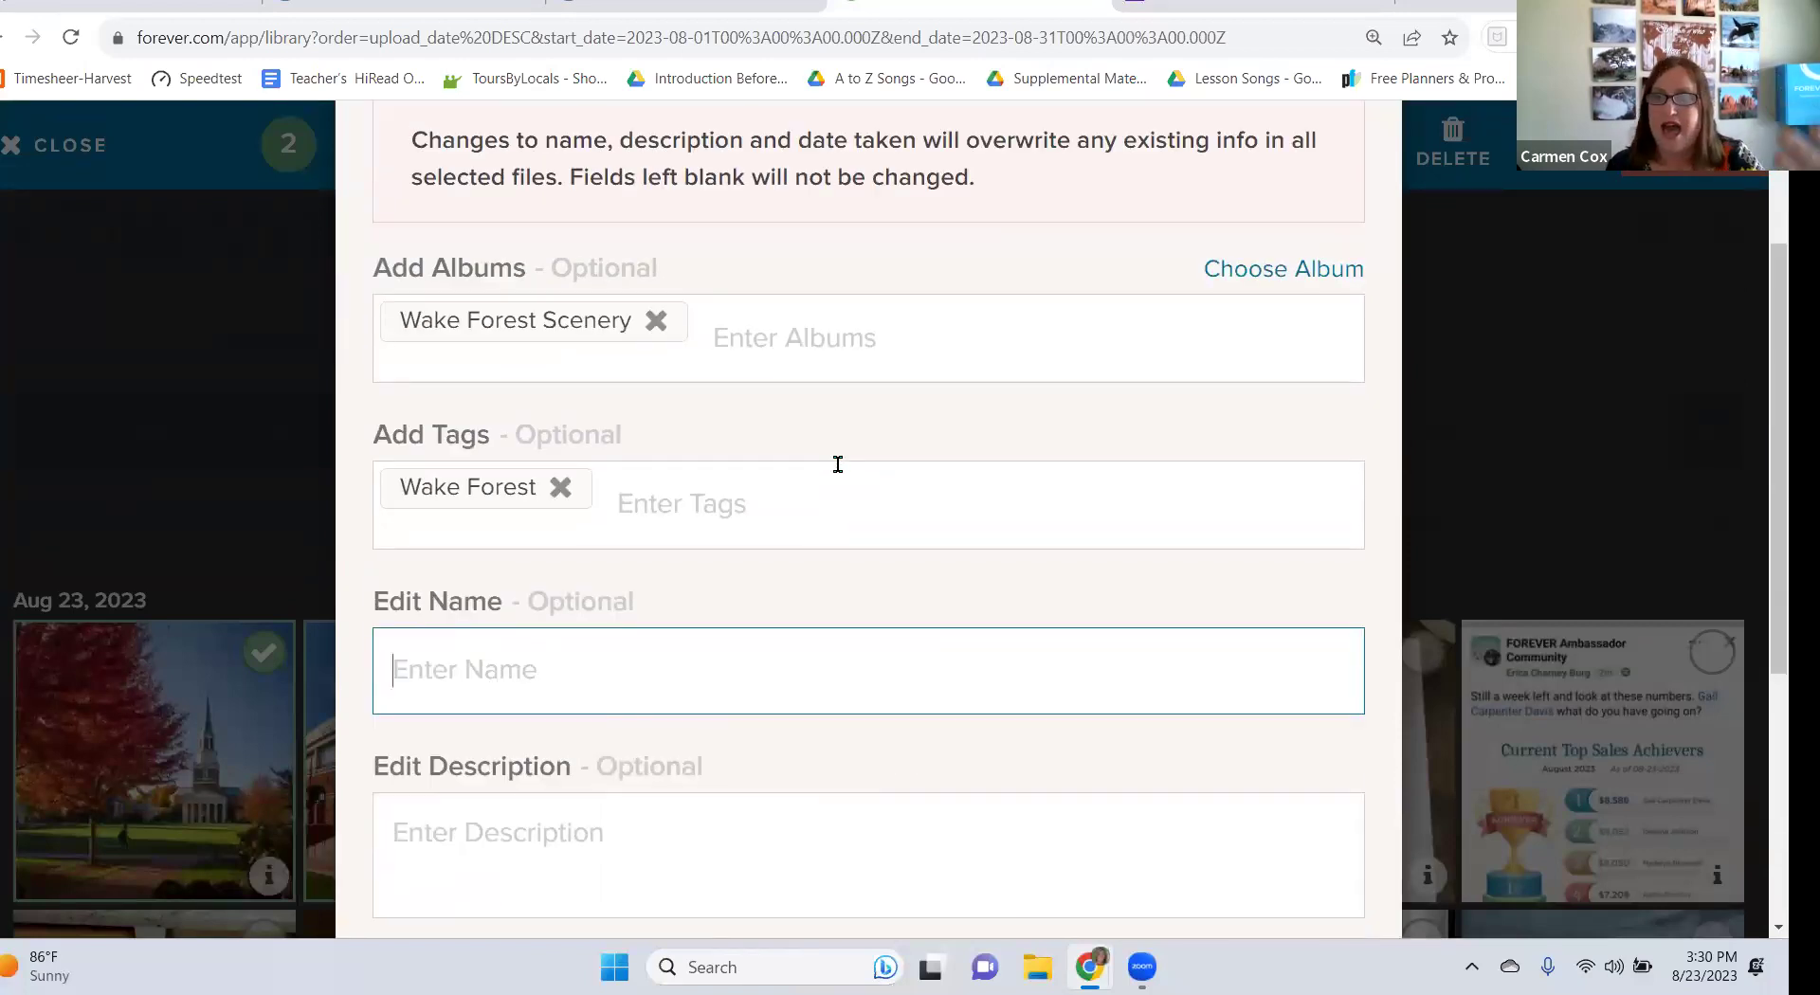
pyautogui.scroll(-1, 838, 465)
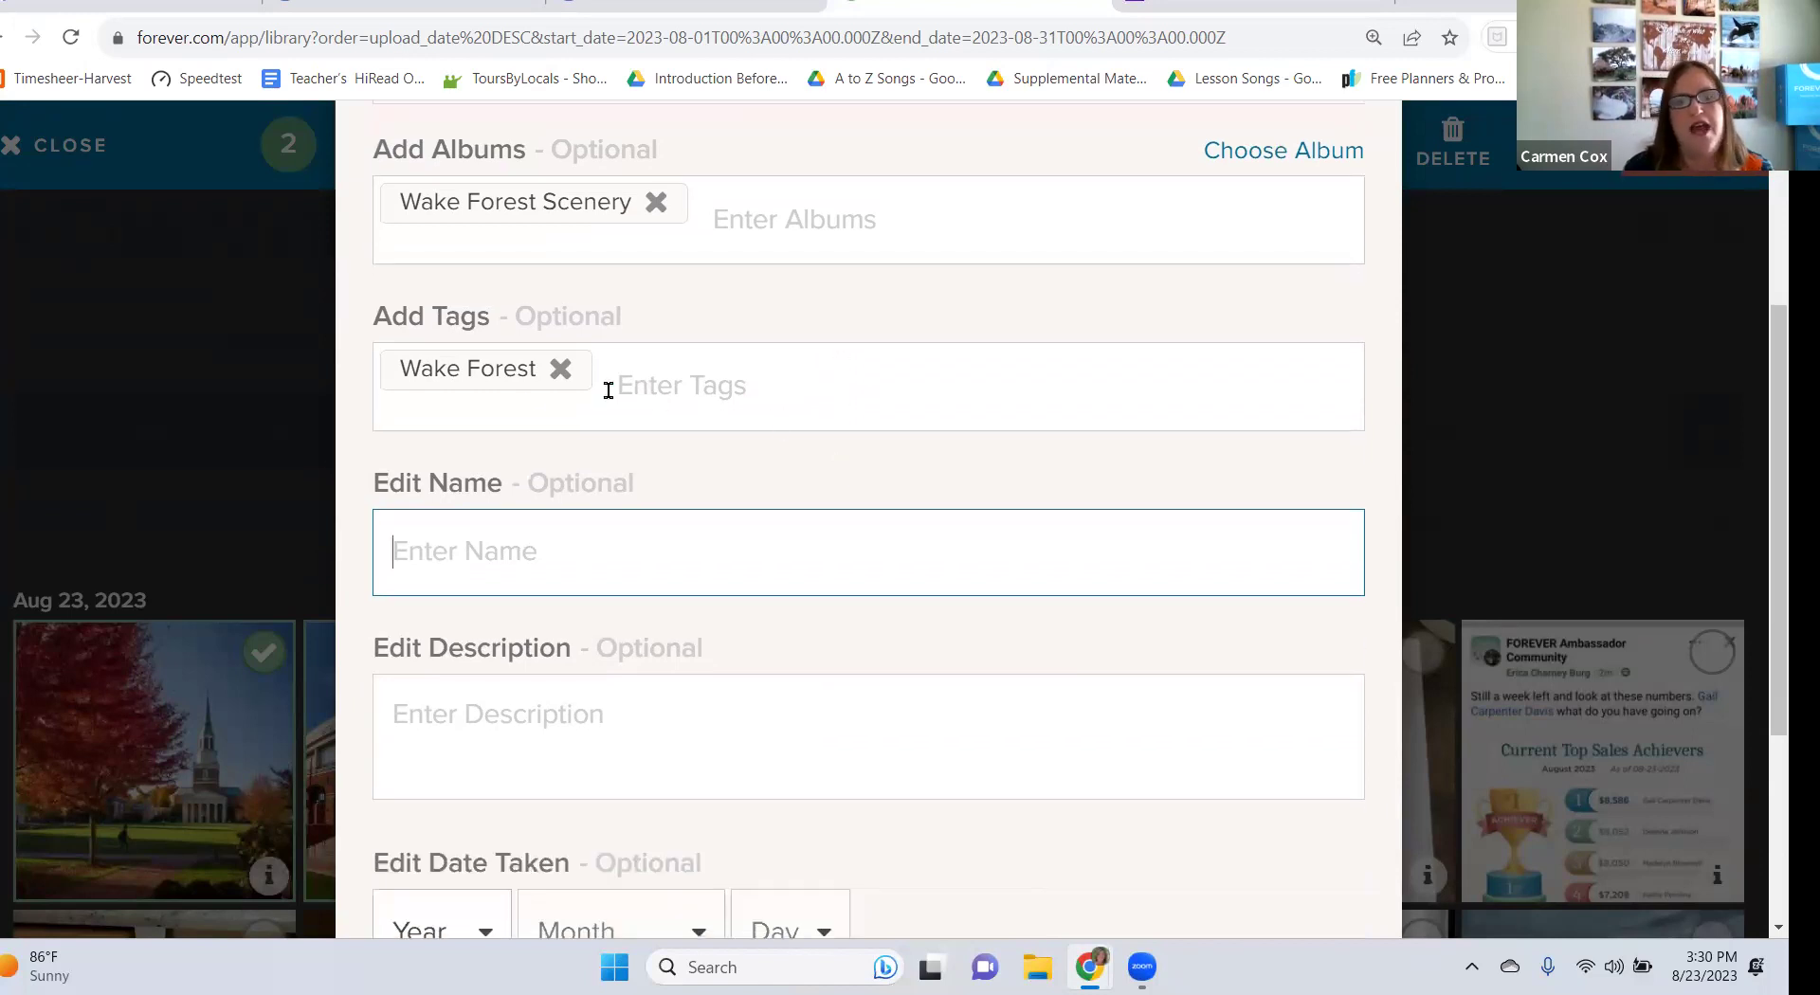
pyautogui.scroll(-3, 1276, 421)
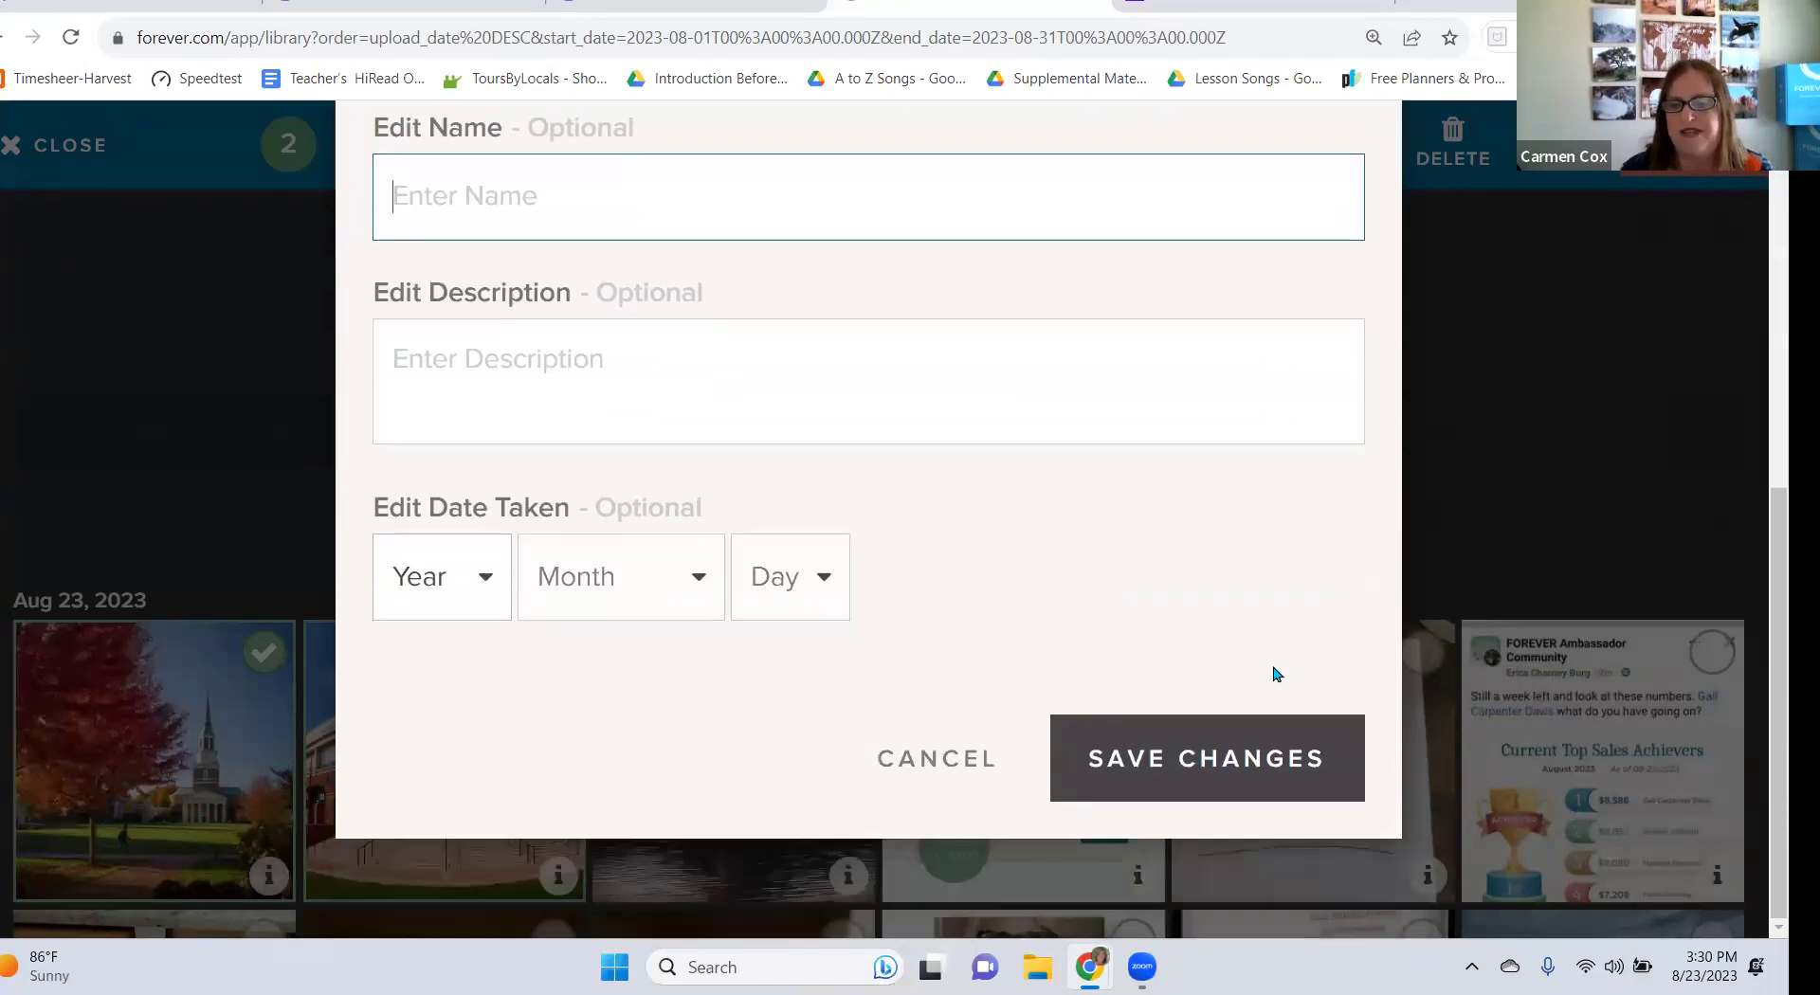
pyautogui.click(1181, 755)
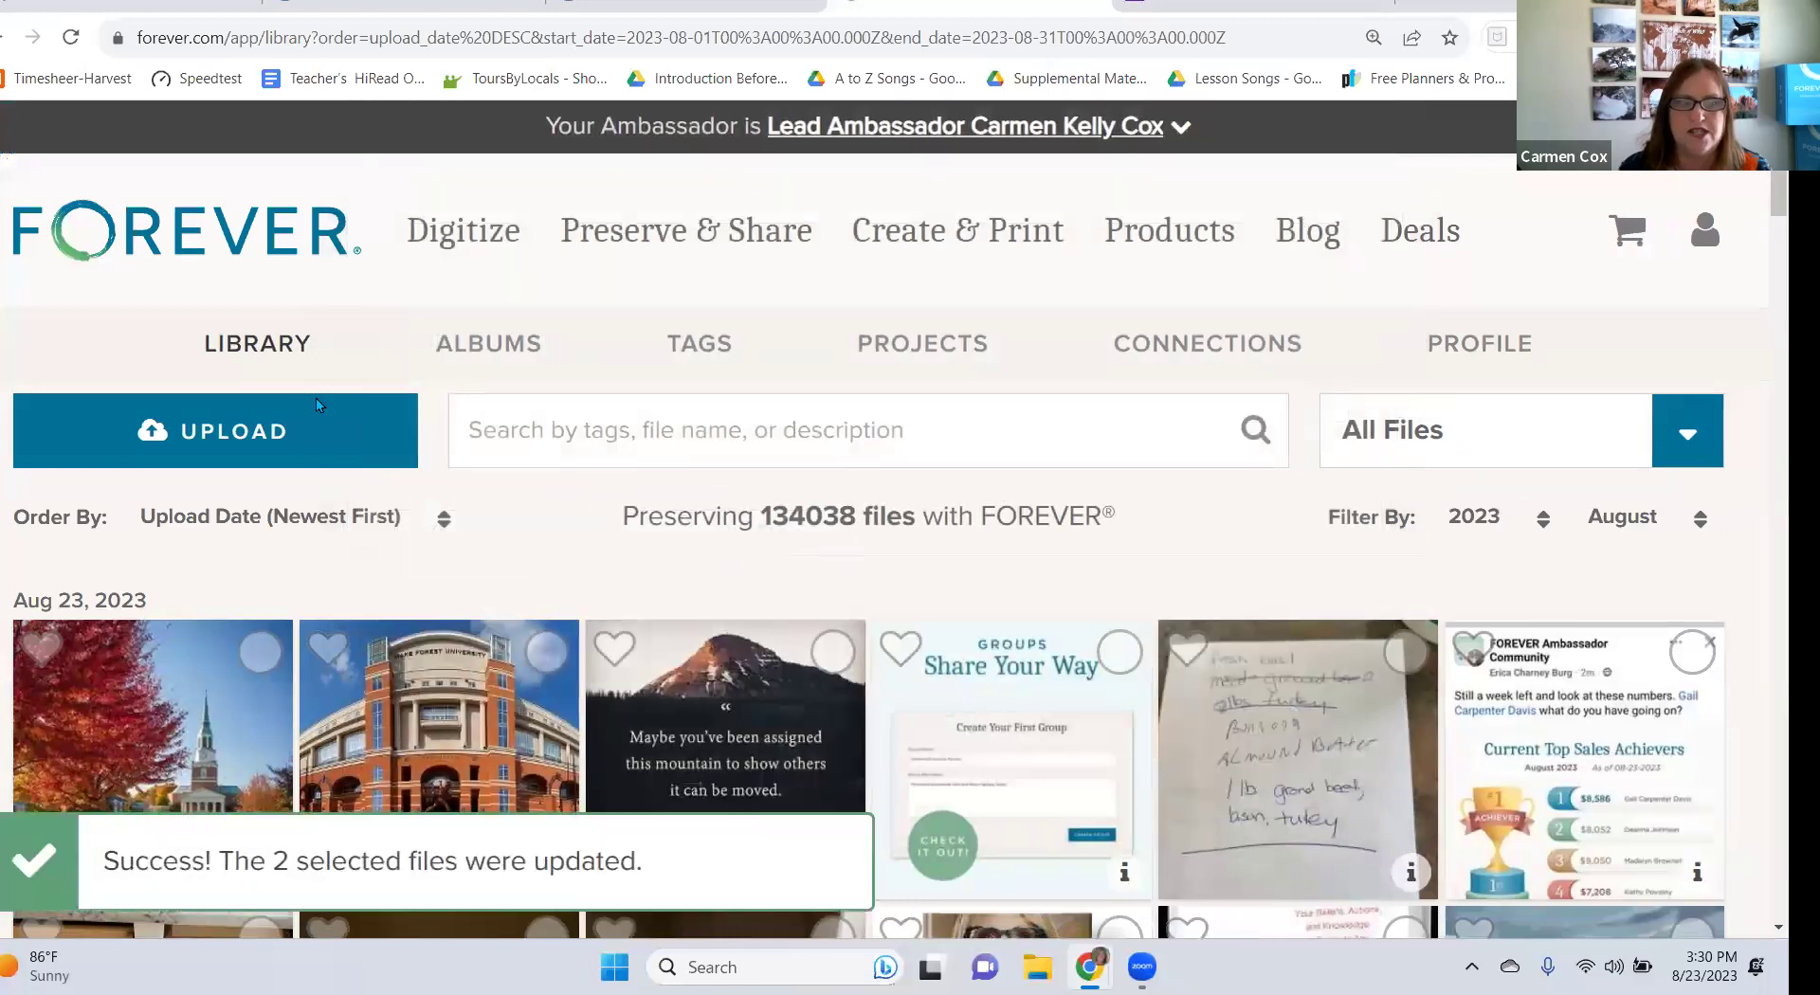
# Check the albums list for the new "Wake Forest Scenery" album and return to the start of the list.
pyautogui.click(490, 365)
pyautogui.scroll(-15, 886, 587)
pyautogui.scroll(-1, 867, 549)
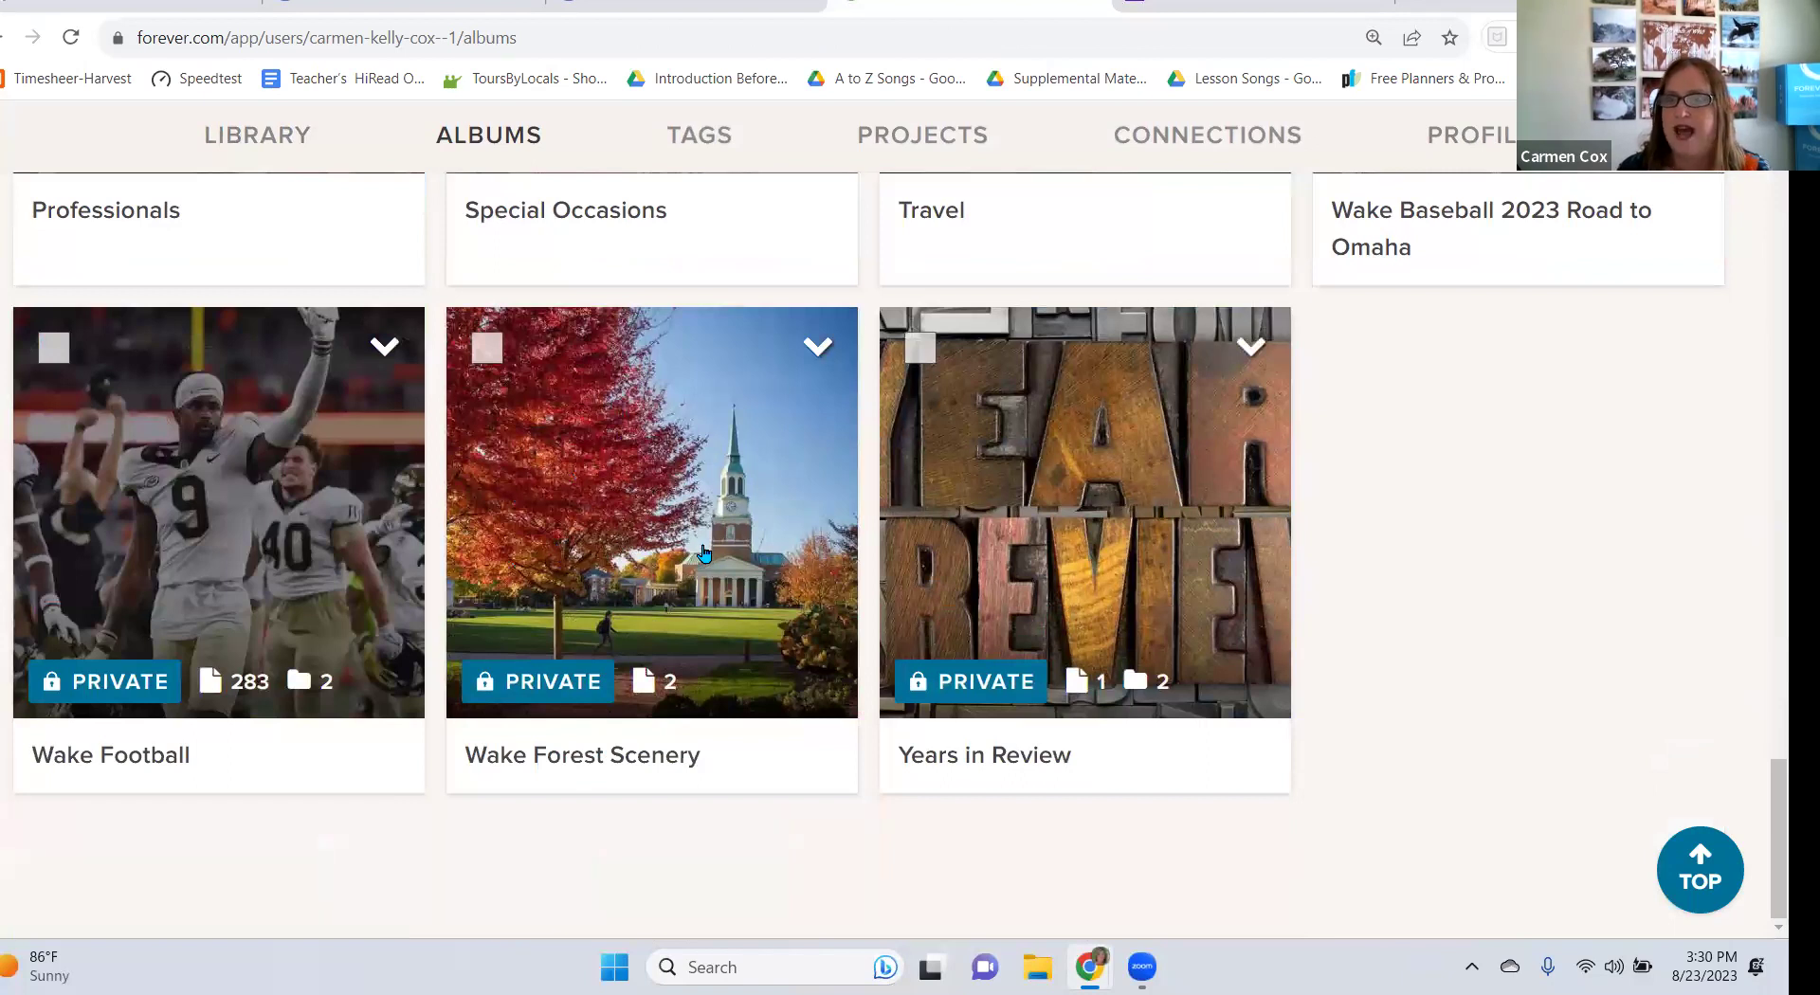
pyautogui.scroll(10, 703, 553)
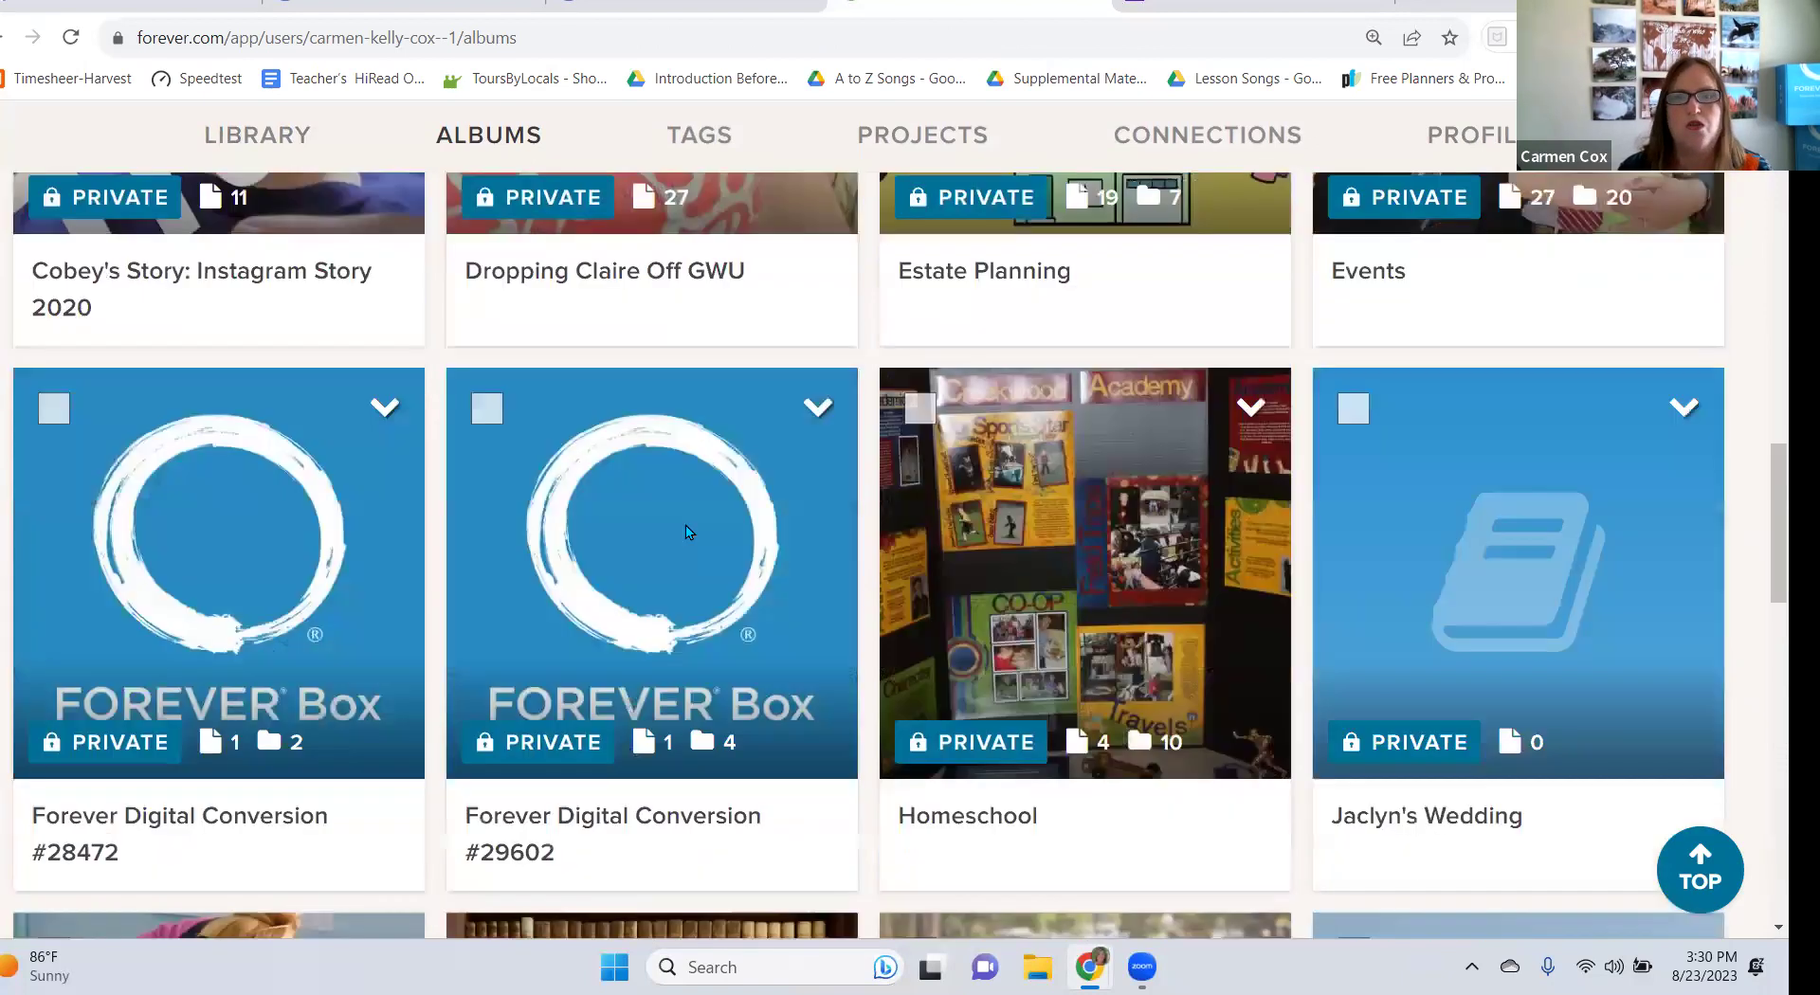
pyautogui.scroll(8, 679, 516)
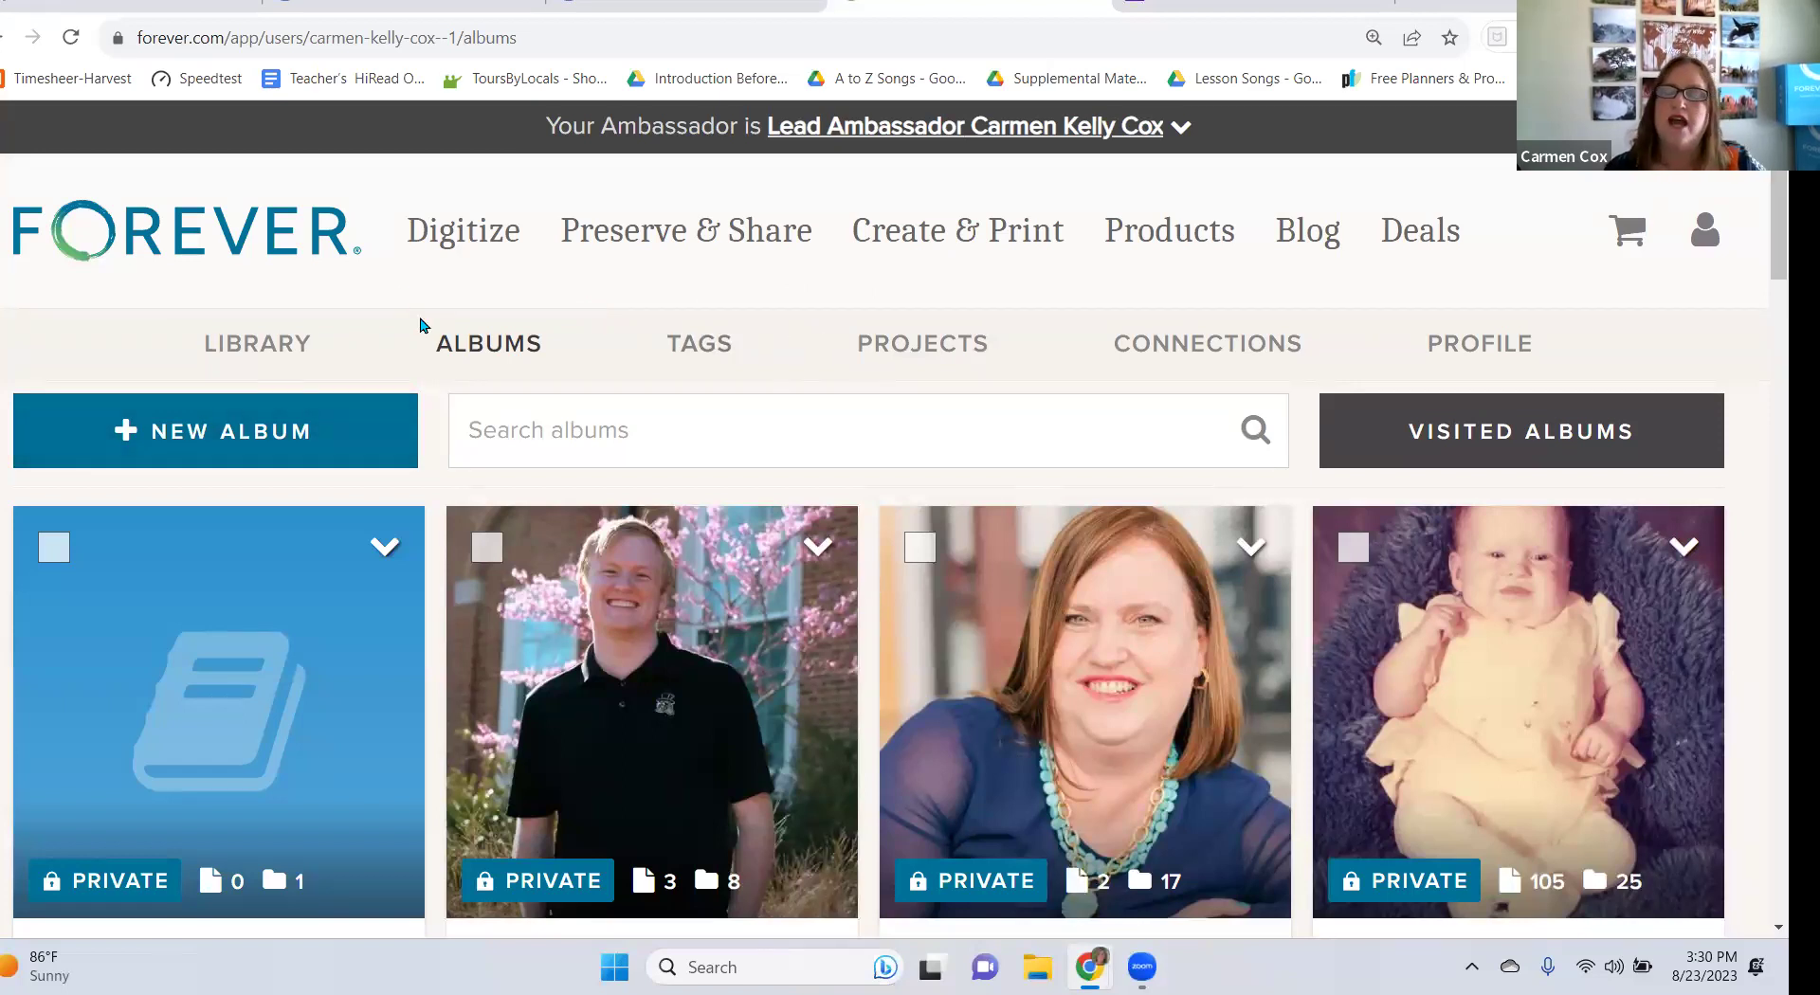
# From the albums list, open the toddler-year album nested inside the story album numbered 0001 and go to its photos.
pyautogui.click(270, 342)
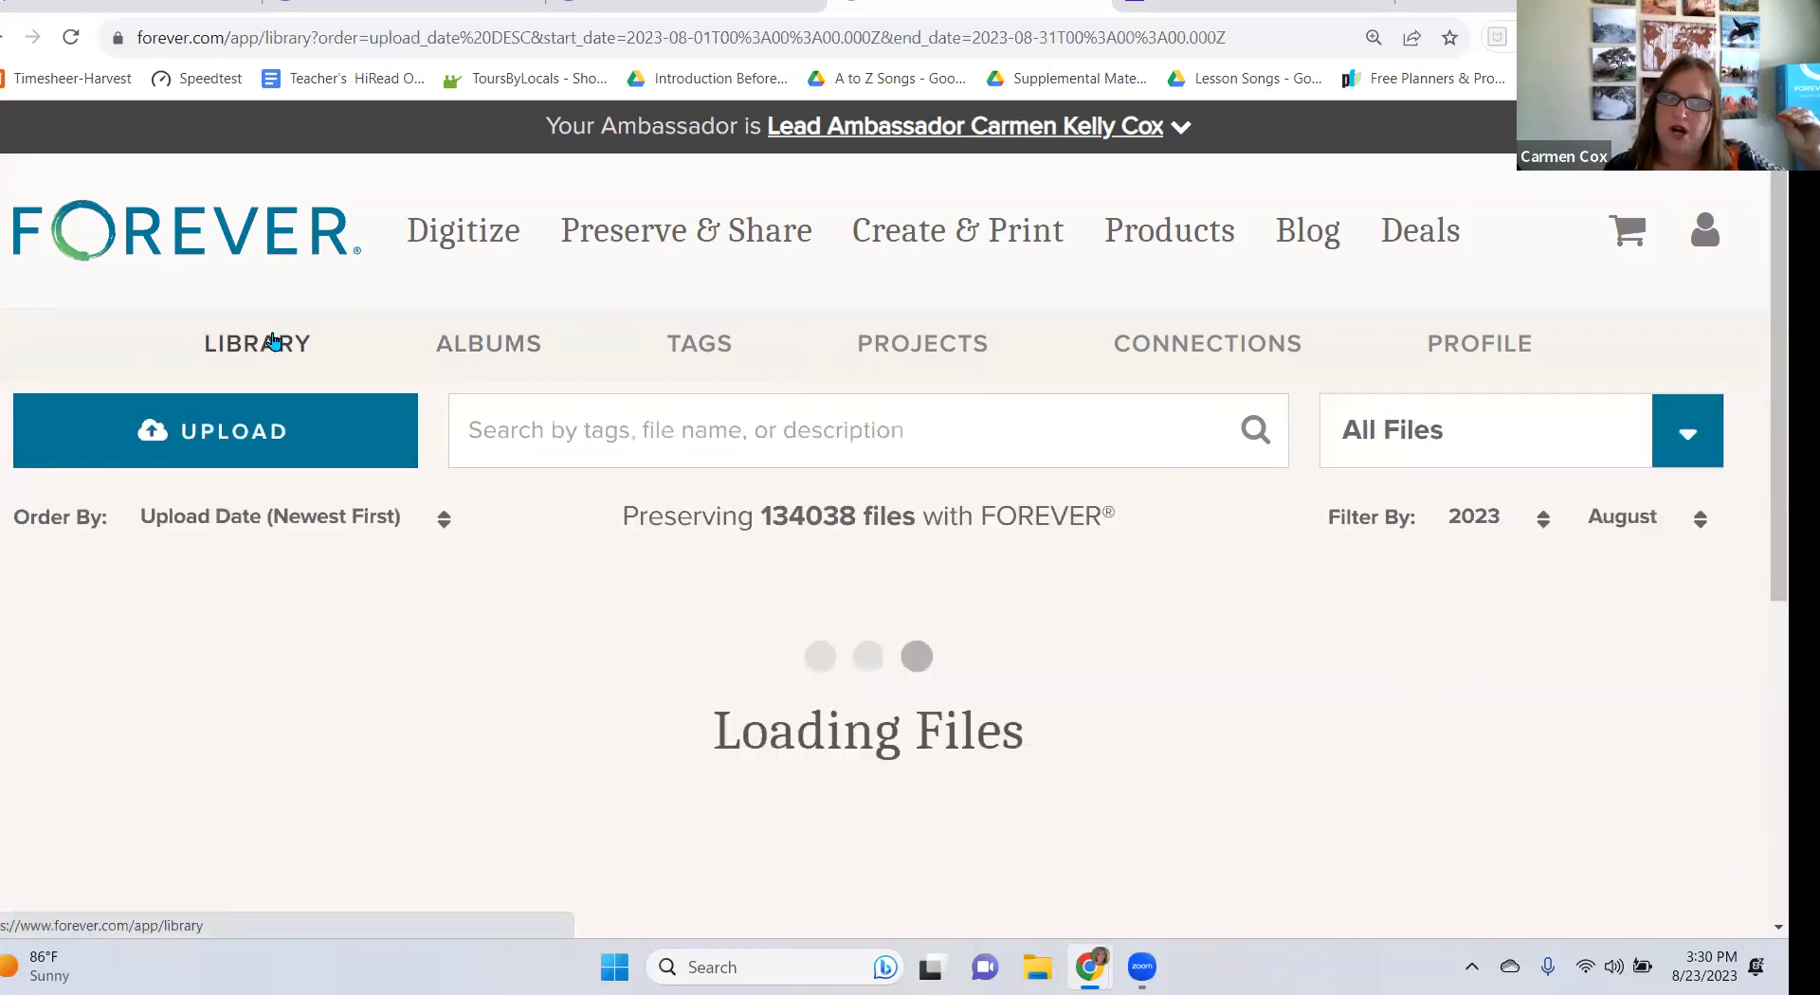
pyautogui.click(492, 357)
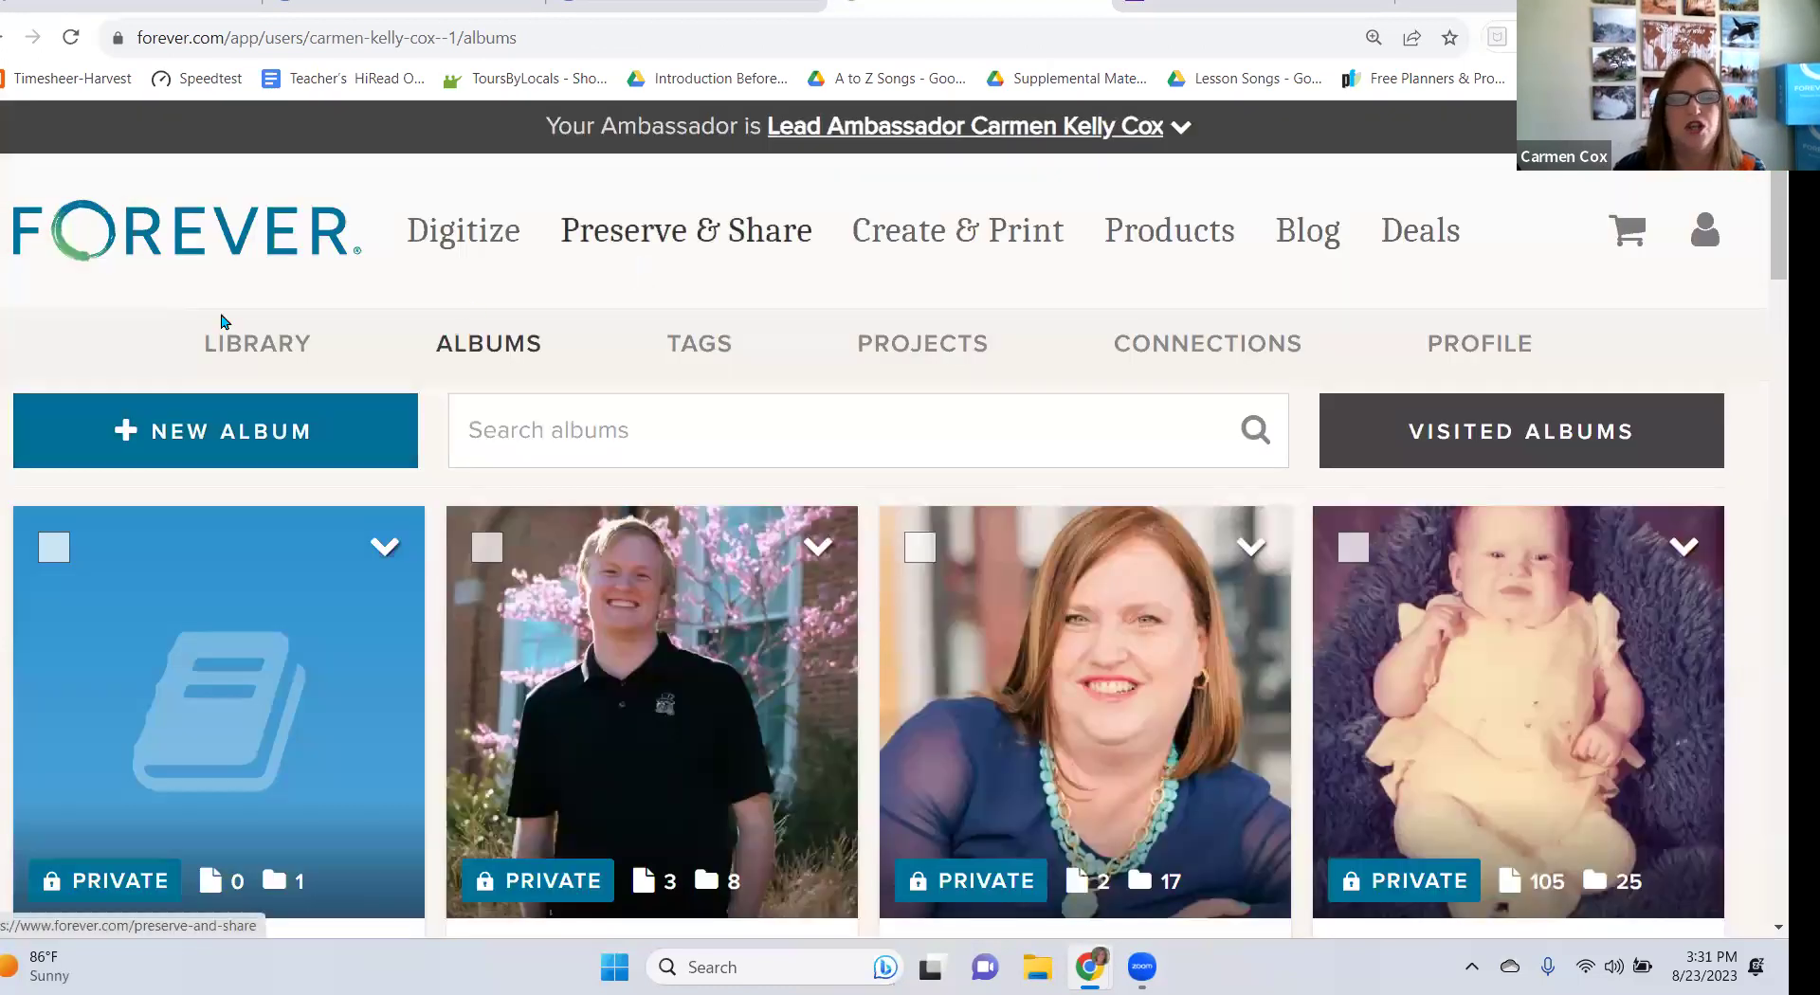
pyautogui.scroll(-3, 475, 576)
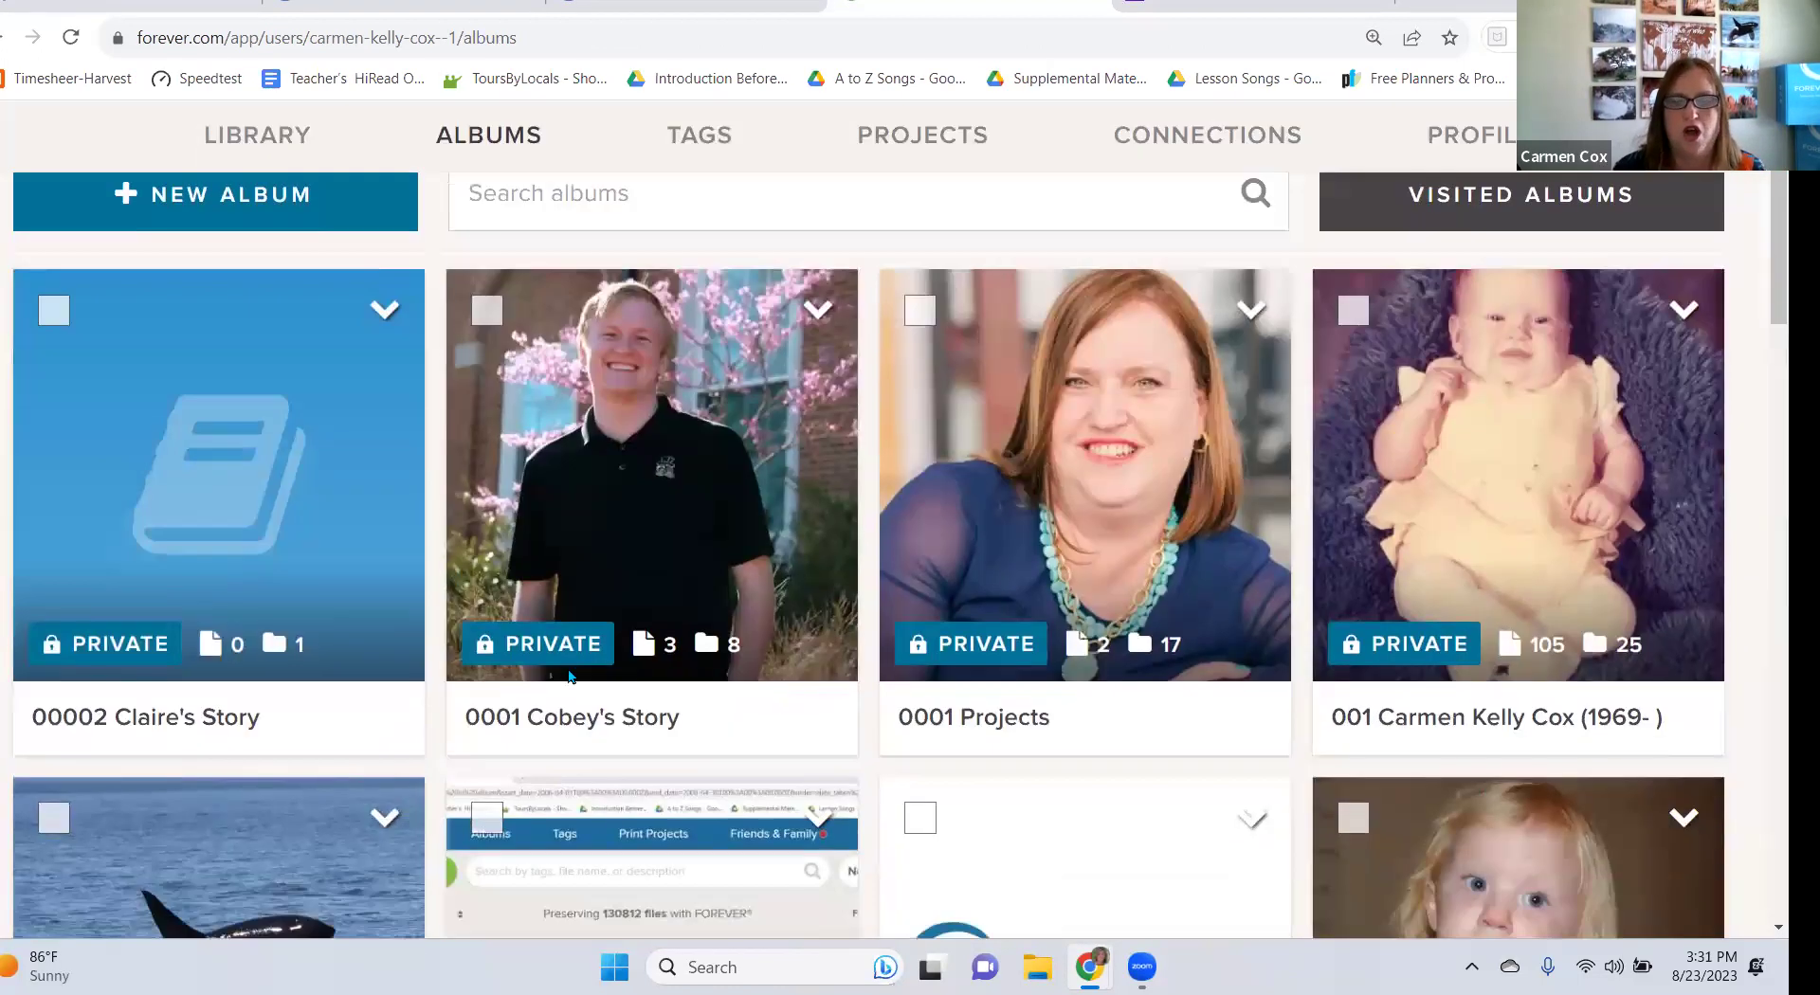
pyautogui.click(536, 718)
pyautogui.scroll(-5, 695, 649)
pyautogui.scroll(-3, 695, 649)
pyautogui.click(648, 423)
pyautogui.scroll(-5, 994, 420)
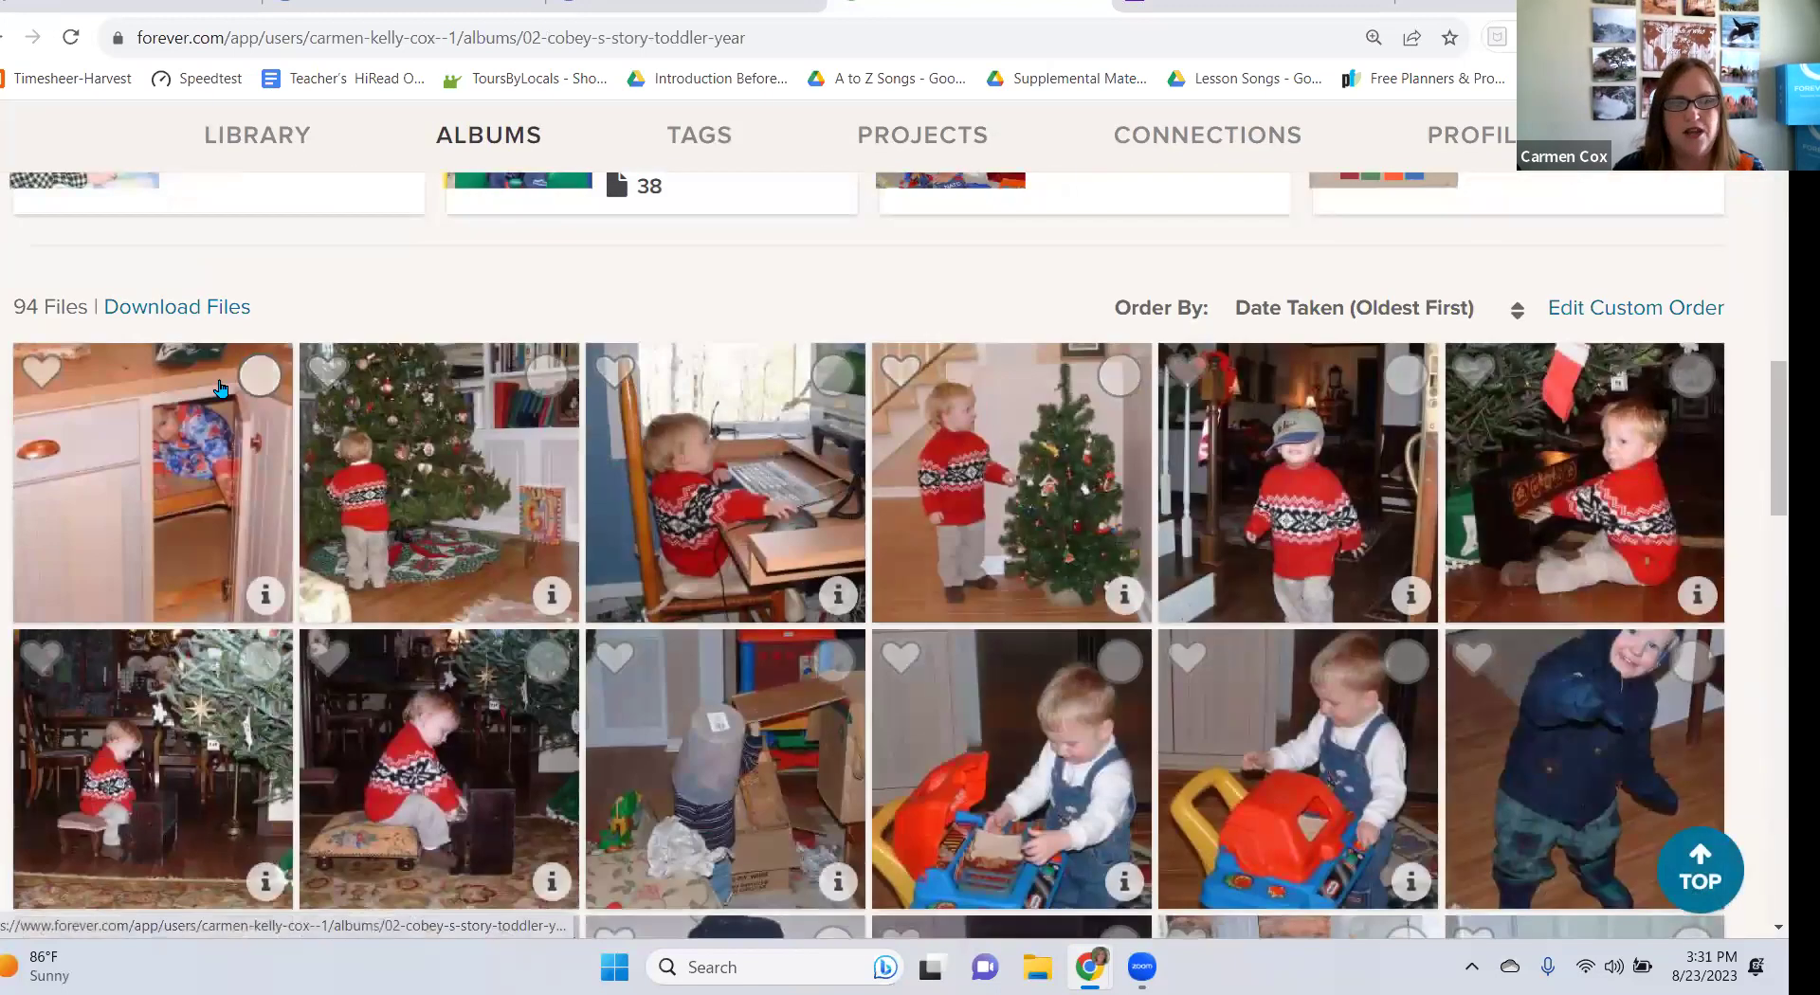
# Select the first six photos of the toddler-year album, and open the Add Tags dialog for them, closing it without adding a tag.
pyautogui.click(260, 377)
pyautogui.click(546, 375)
pyautogui.click(833, 376)
pyautogui.click(1120, 376)
pyautogui.click(1406, 375)
pyautogui.click(1692, 376)
pyautogui.click(692, 133)
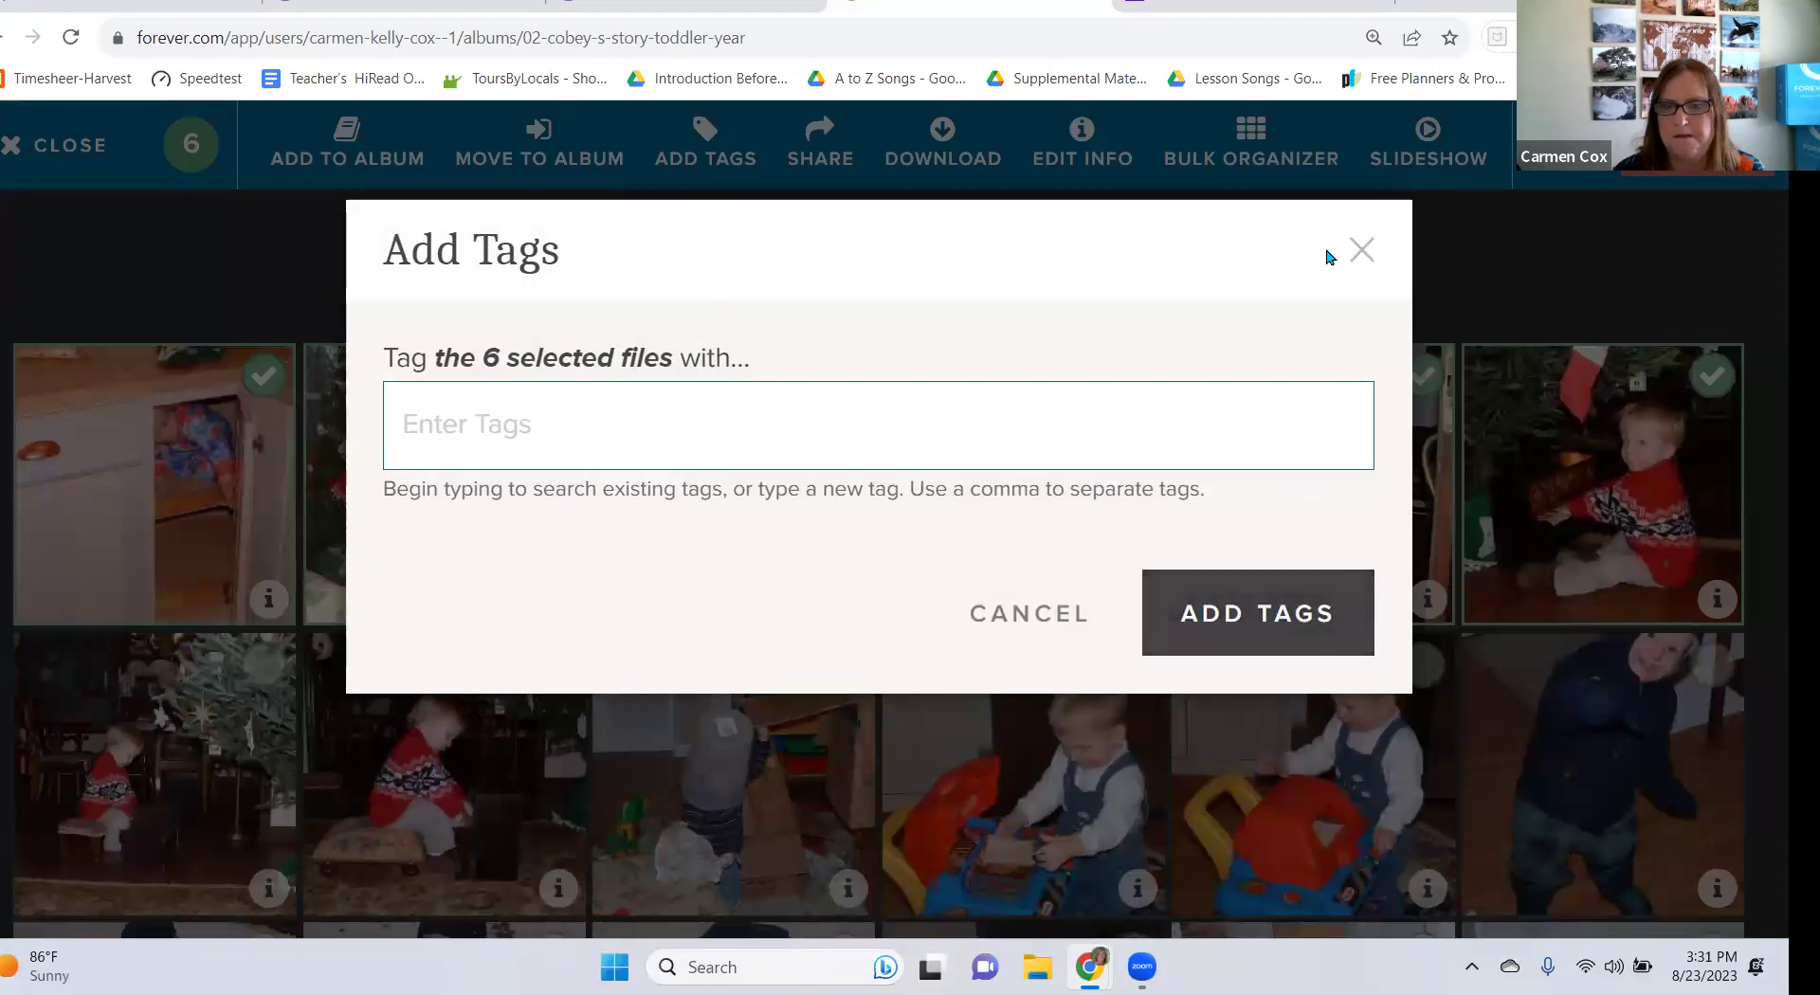
pyautogui.click(1359, 251)
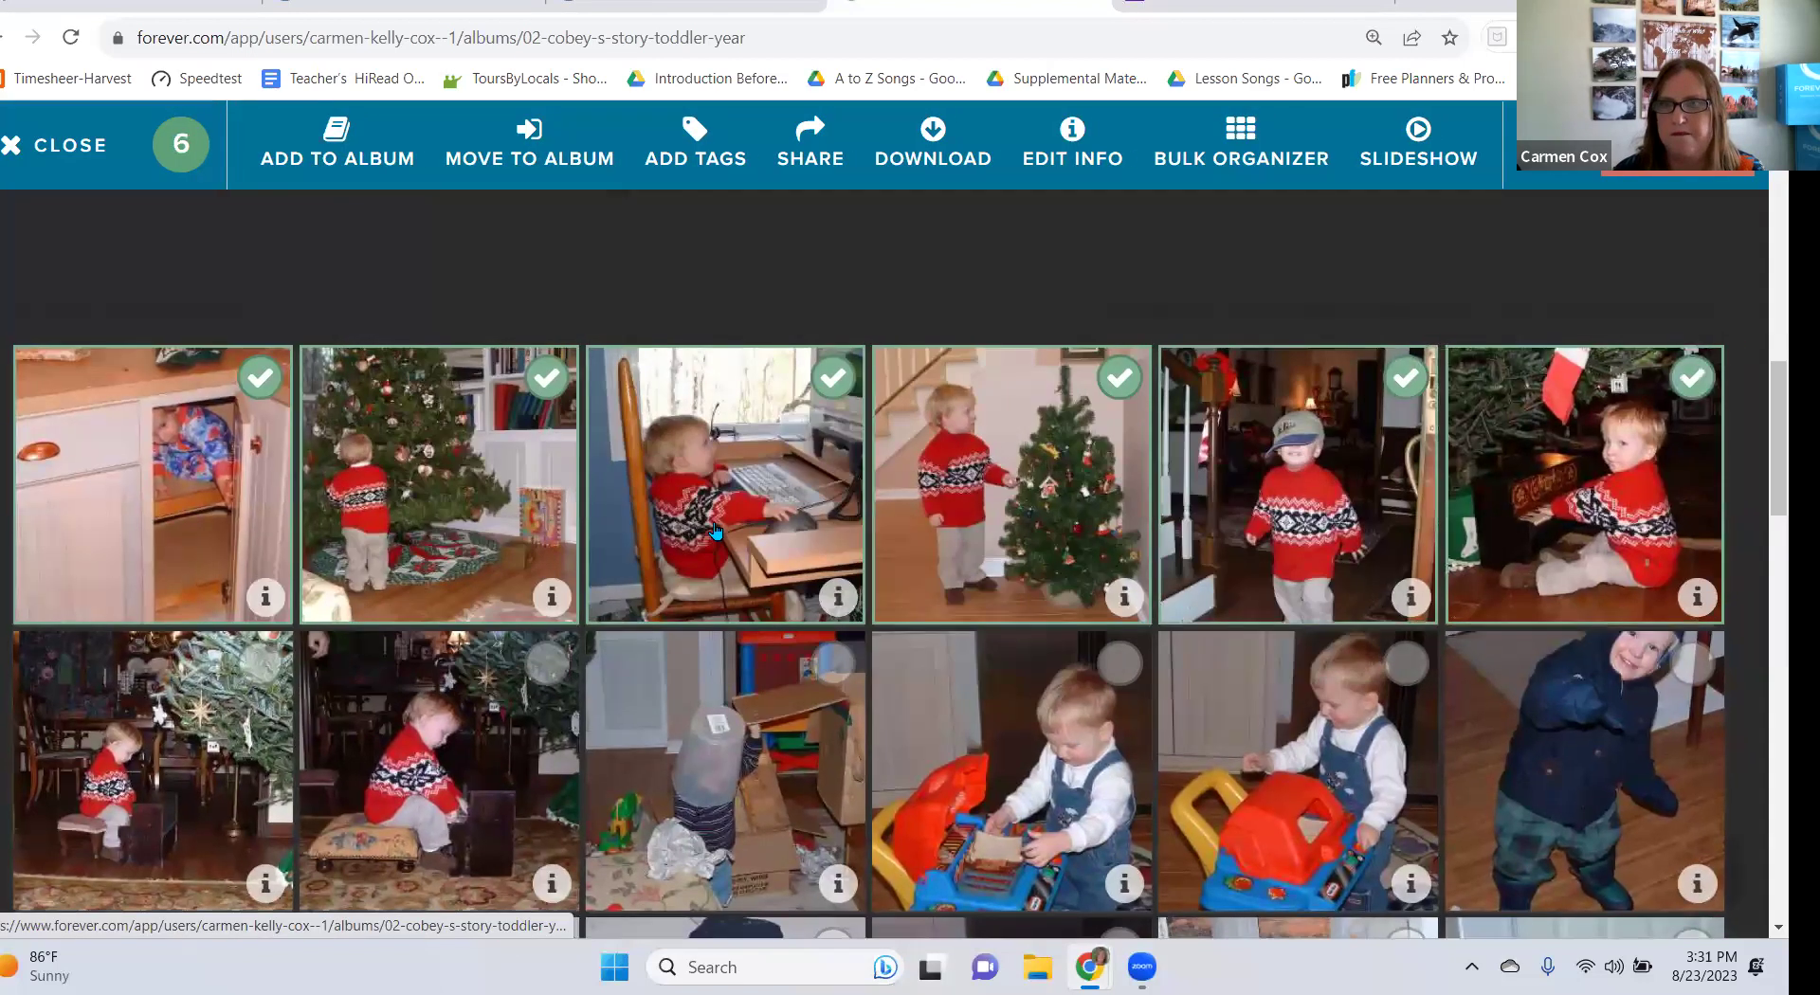